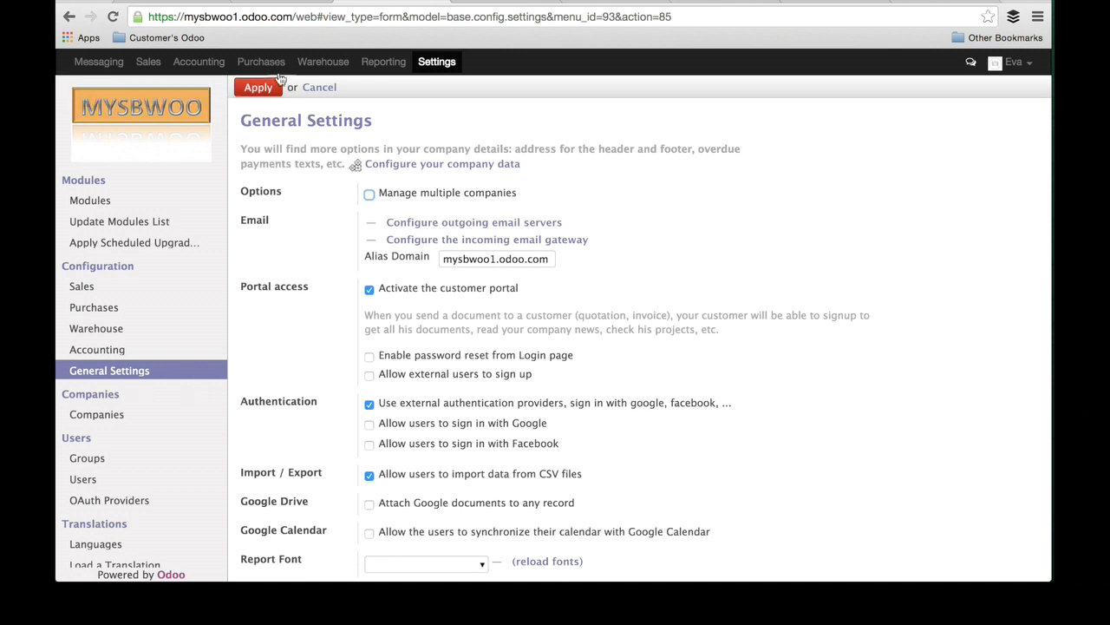
Open the products in the Sales module and show them as a list.
{"action": "left_click", "coordinate": [145, 70]}
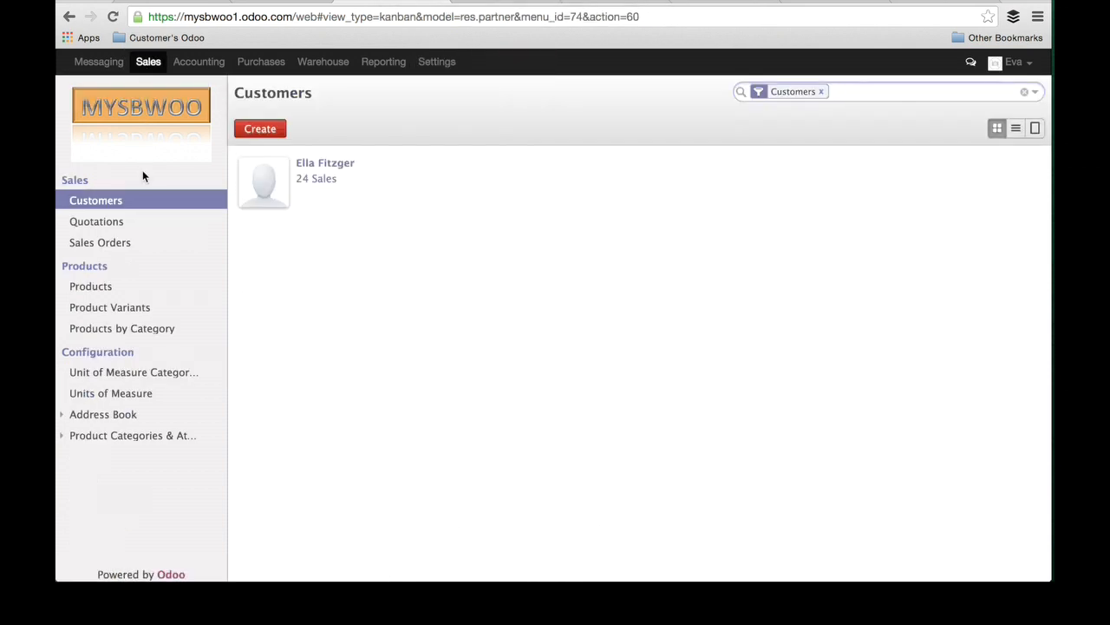
{"action": "left_click", "coordinate": [91, 289]}
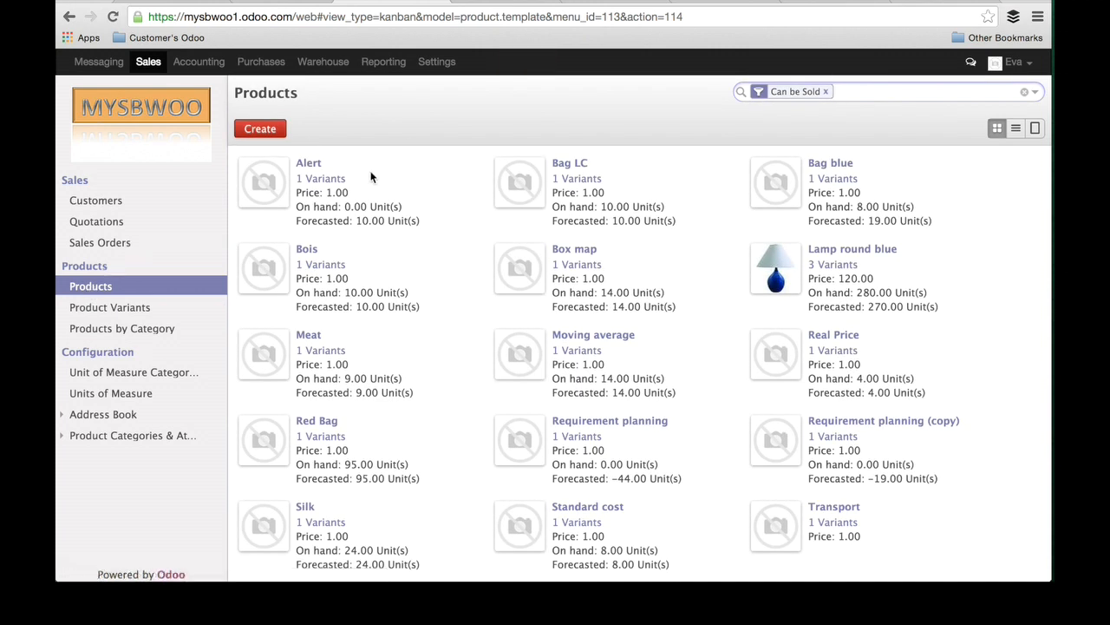
{"action": "left_click", "coordinate": [1019, 129]}
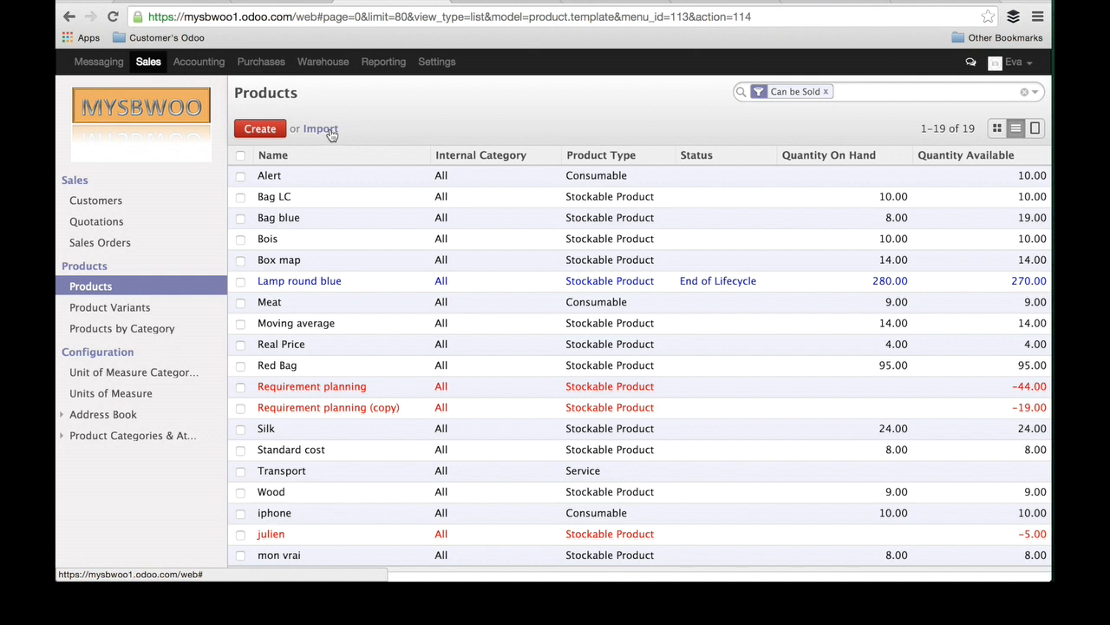
Select the Bag LC product and start exporting its data.
{"action": "left_click", "coordinate": [240, 198]}
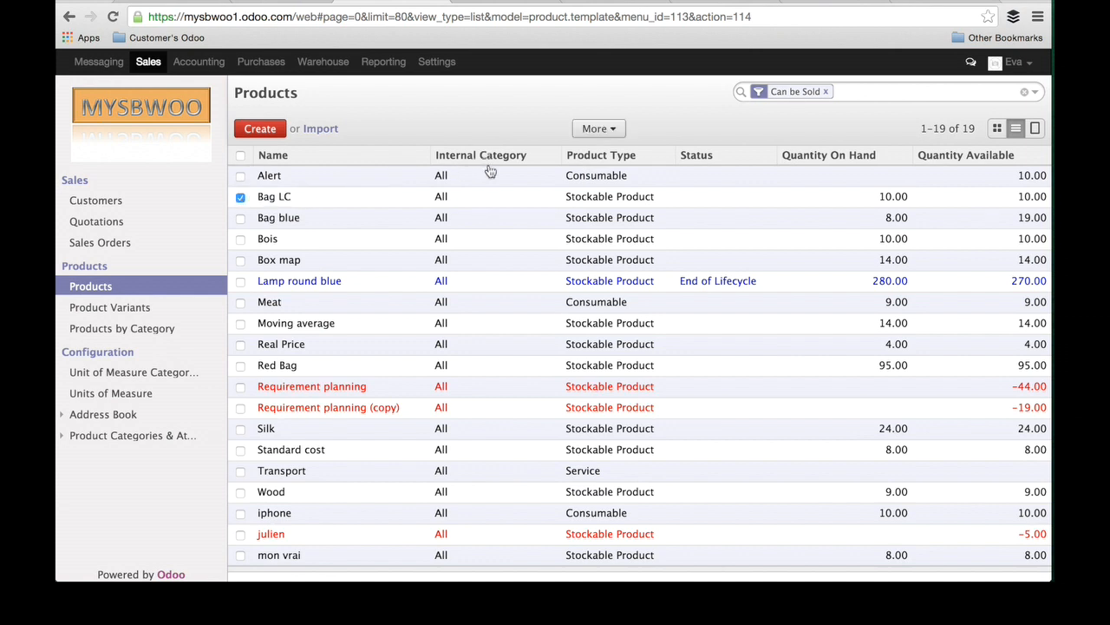
{"action": "left_click", "coordinate": [615, 129]}
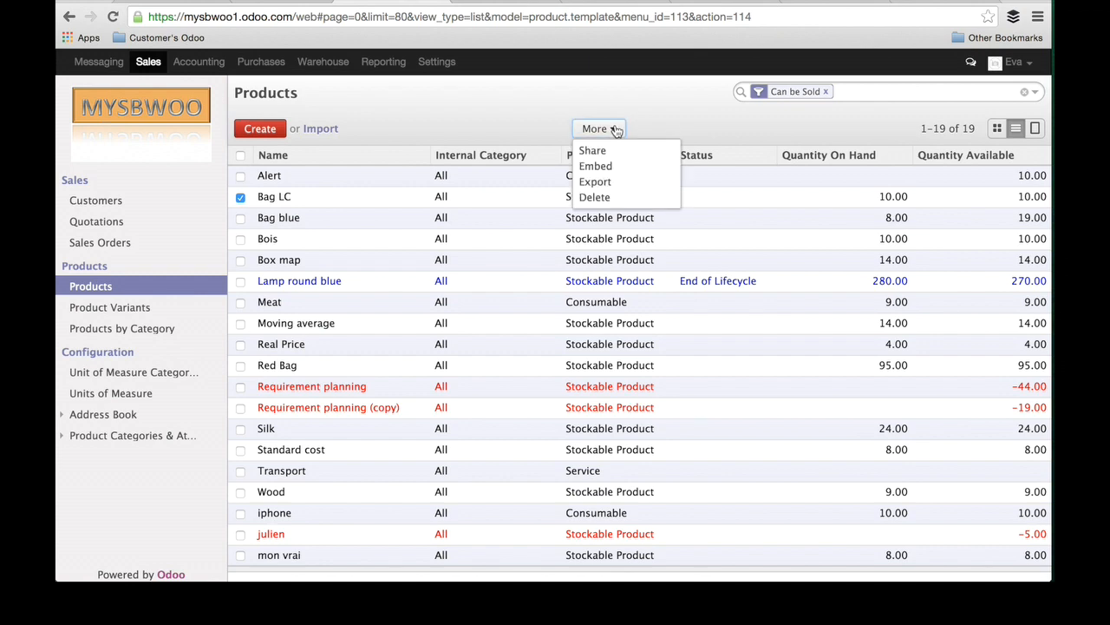
{"action": "left_click", "coordinate": [618, 182]}
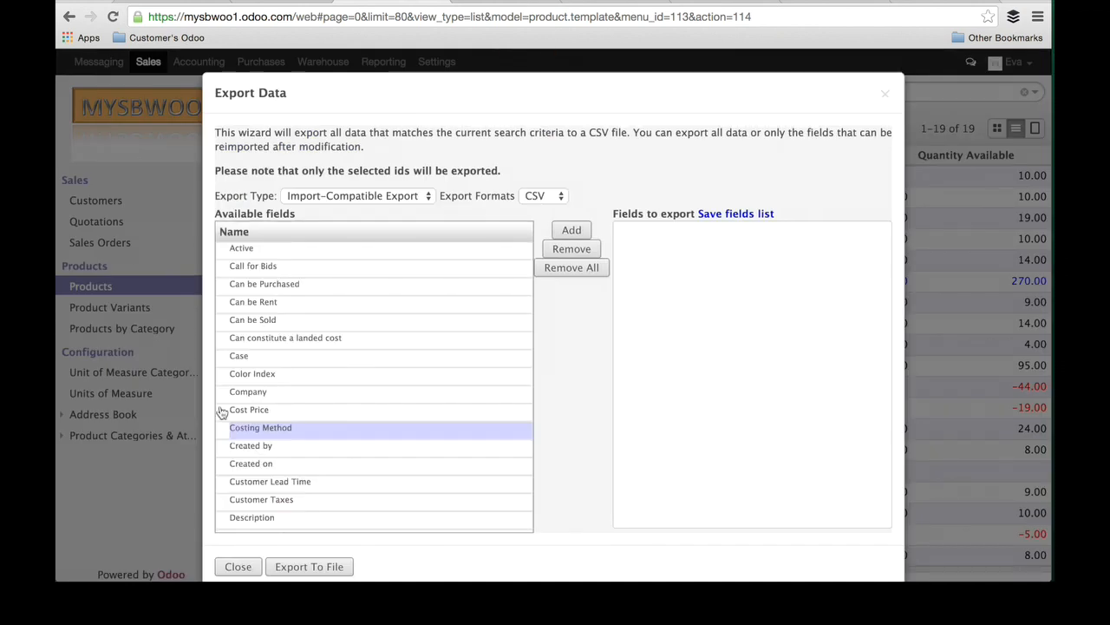
{"action": "double_click", "coordinate": [252, 518]}
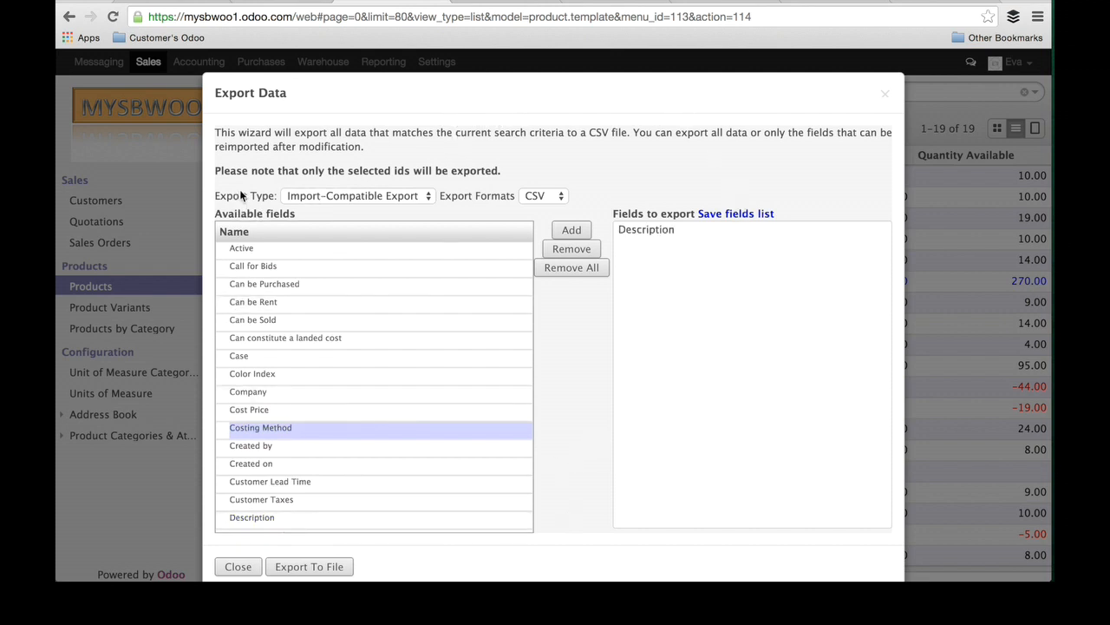
{"action": "left_click", "coordinate": [419, 194]}
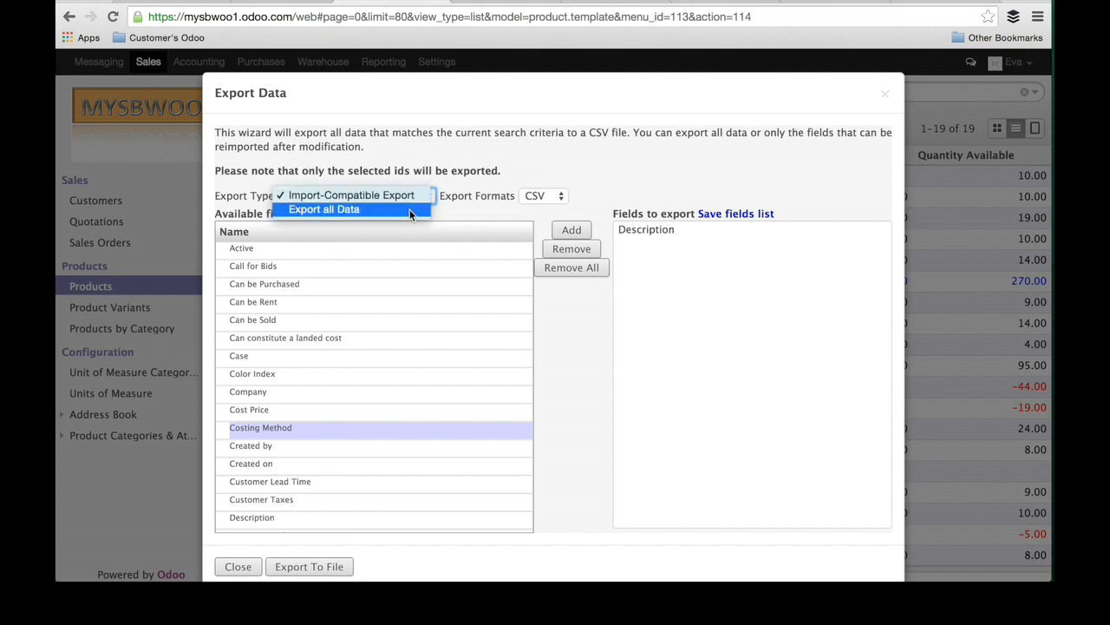
{"action": "left_click", "coordinate": [410, 209]}
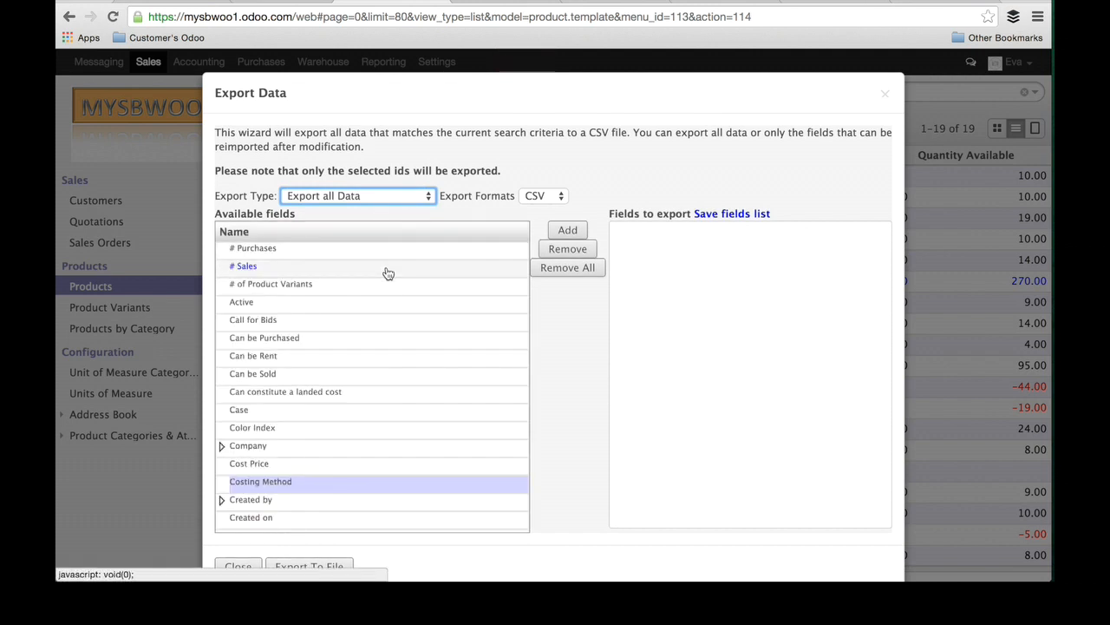
{"action": "scroll", "coordinate": [399, 407], "scroll_direction": "down", "scroll_amount": 15}
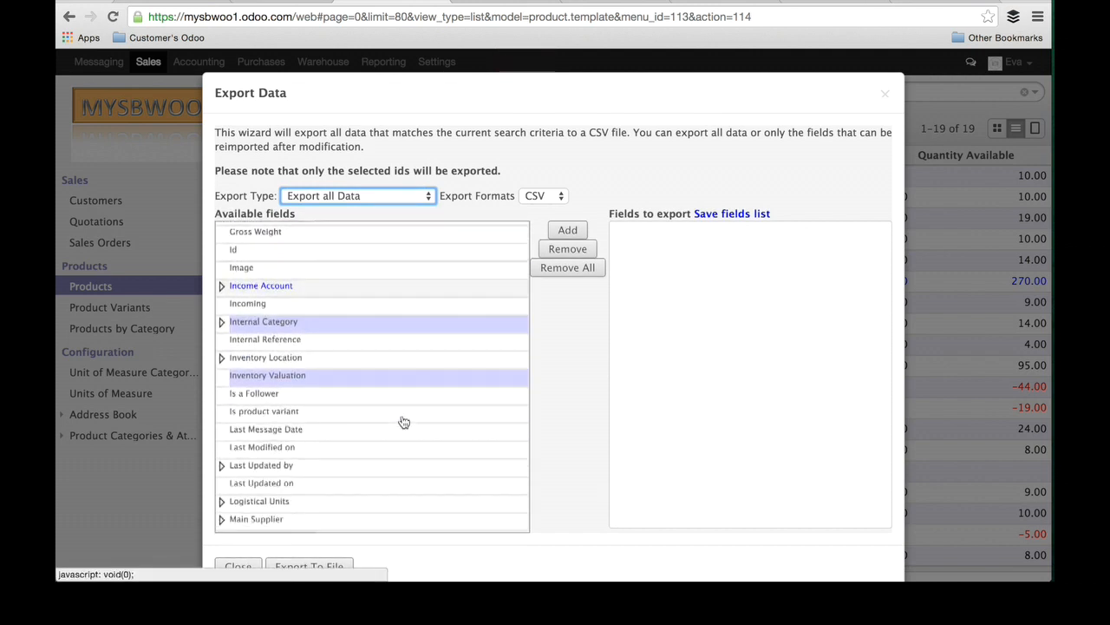
{"action": "left_click", "coordinate": [424, 196]}
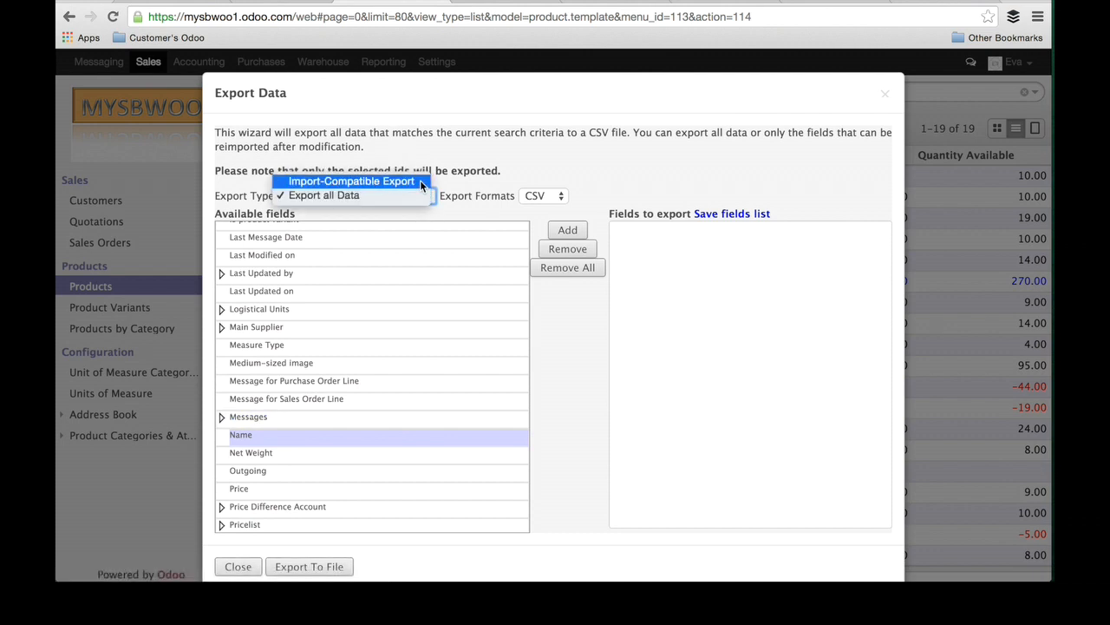
{"action": "left_click", "coordinate": [420, 179]}
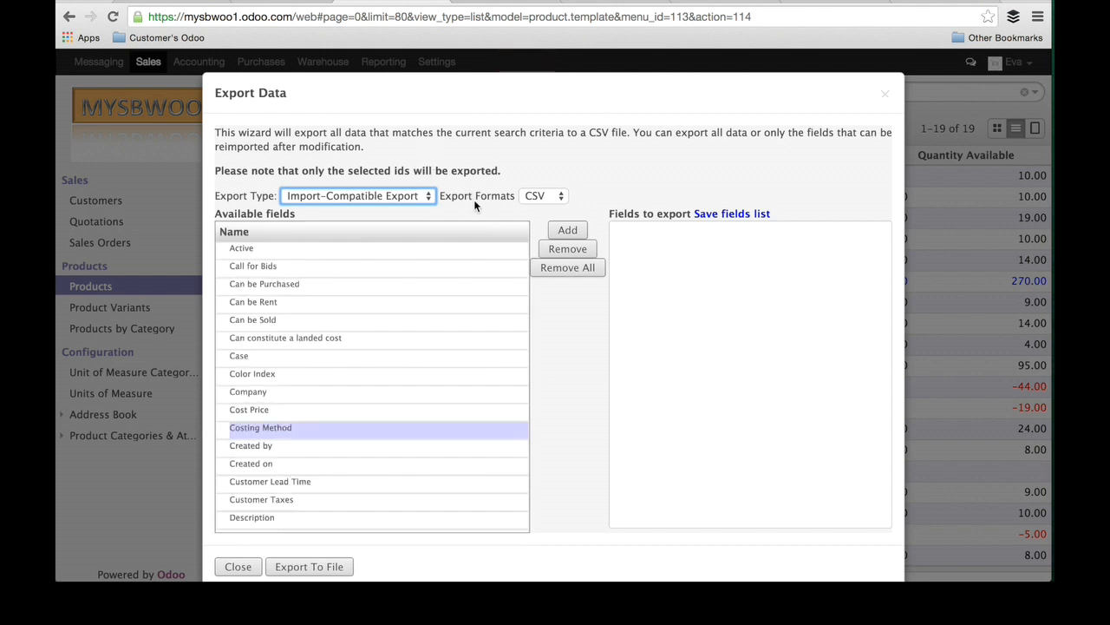
{"action": "left_click", "coordinate": [560, 199]}
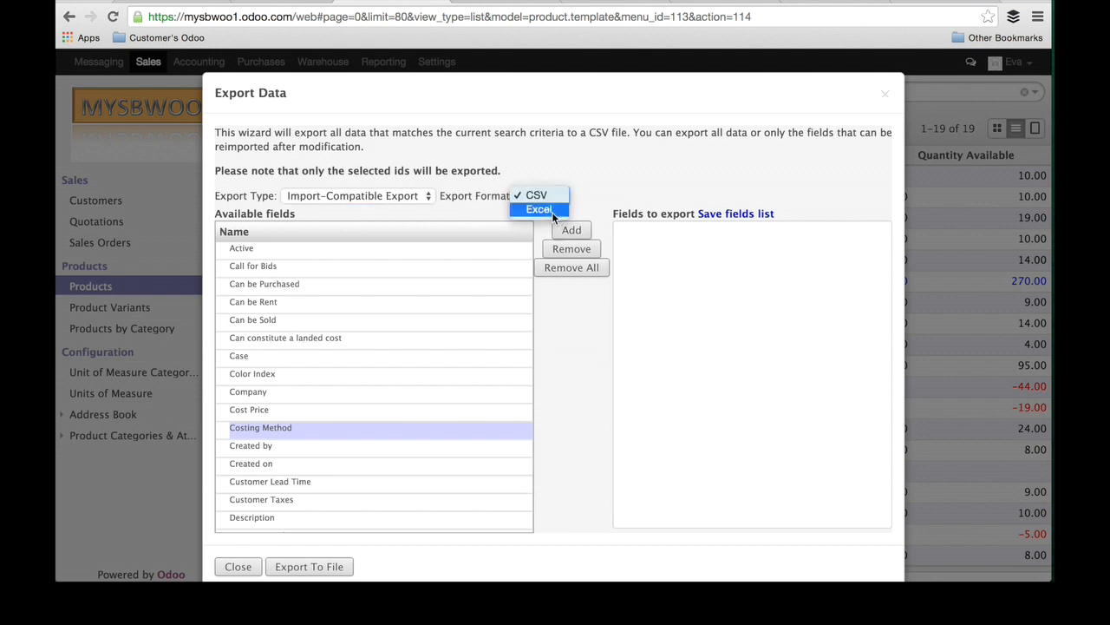
{"action": "left_click", "coordinate": [565, 195]}
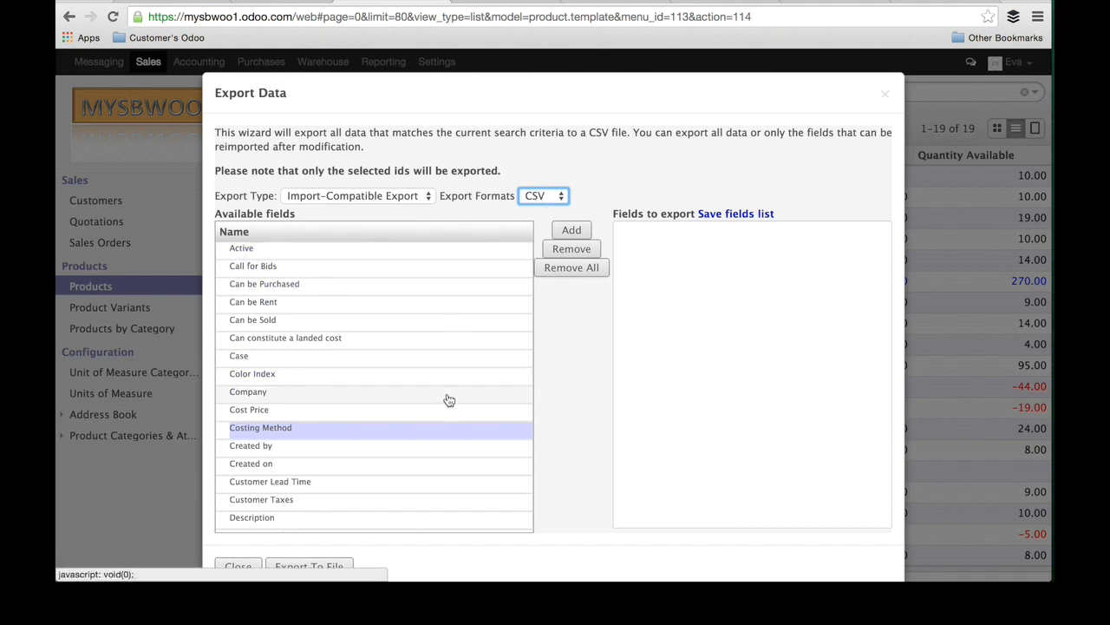
Add the Name field to the fields to export.
{"action": "scroll", "coordinate": [448, 407], "scroll_direction": "down", "scroll_amount": 5}
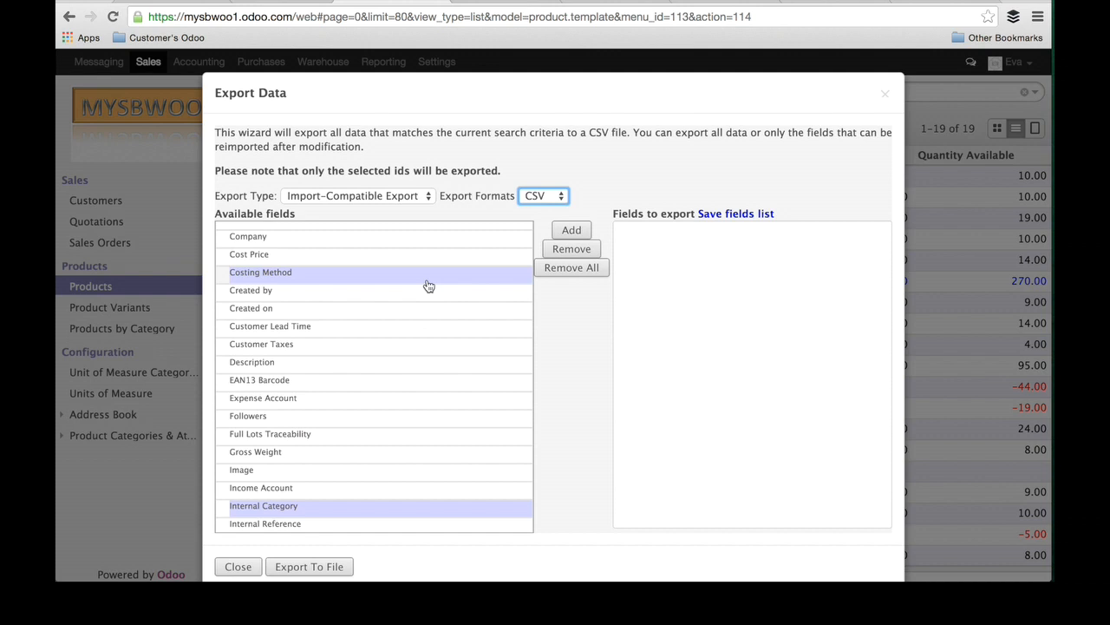
{"action": "left_click", "coordinate": [262, 275]}
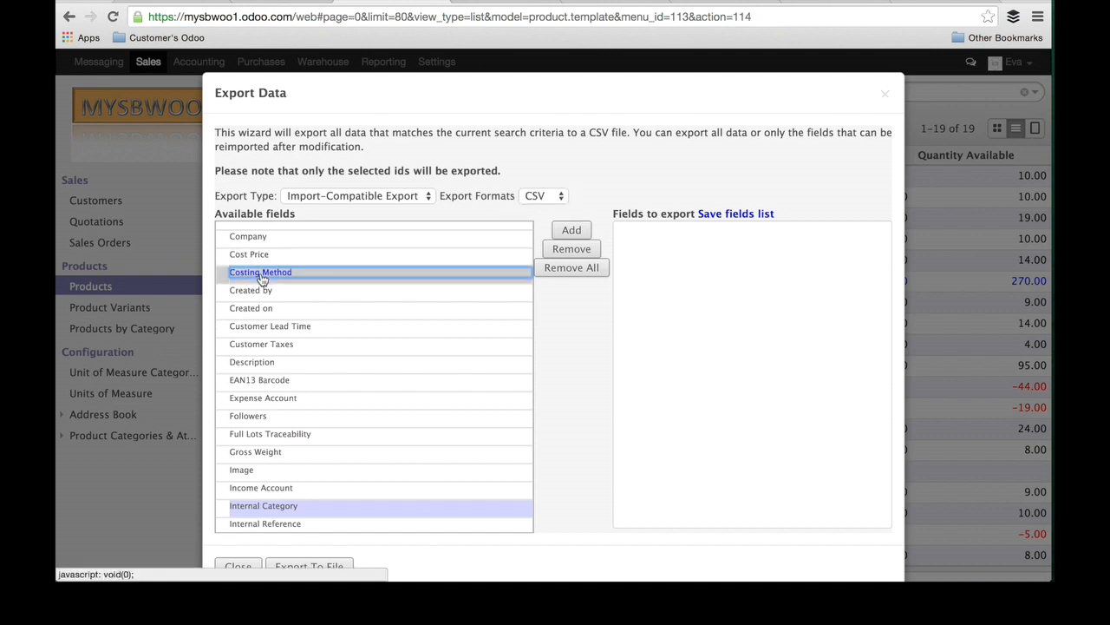
{"action": "scroll", "coordinate": [384, 379], "scroll_direction": "down", "scroll_amount": 5}
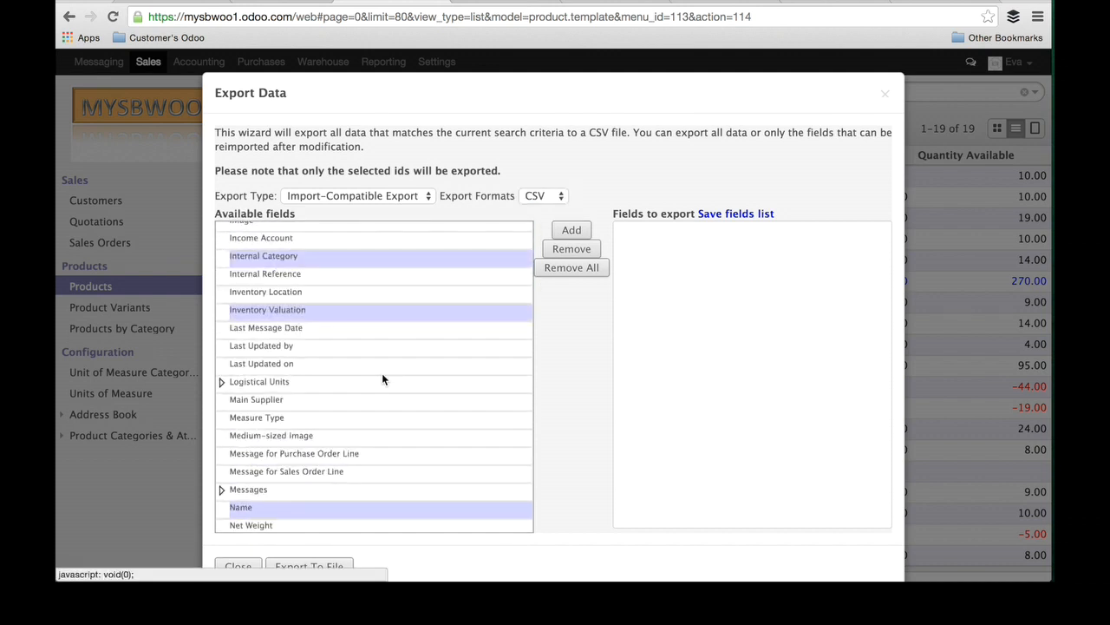
{"action": "scroll", "coordinate": [385, 377], "scroll_direction": "down", "scroll_amount": 5}
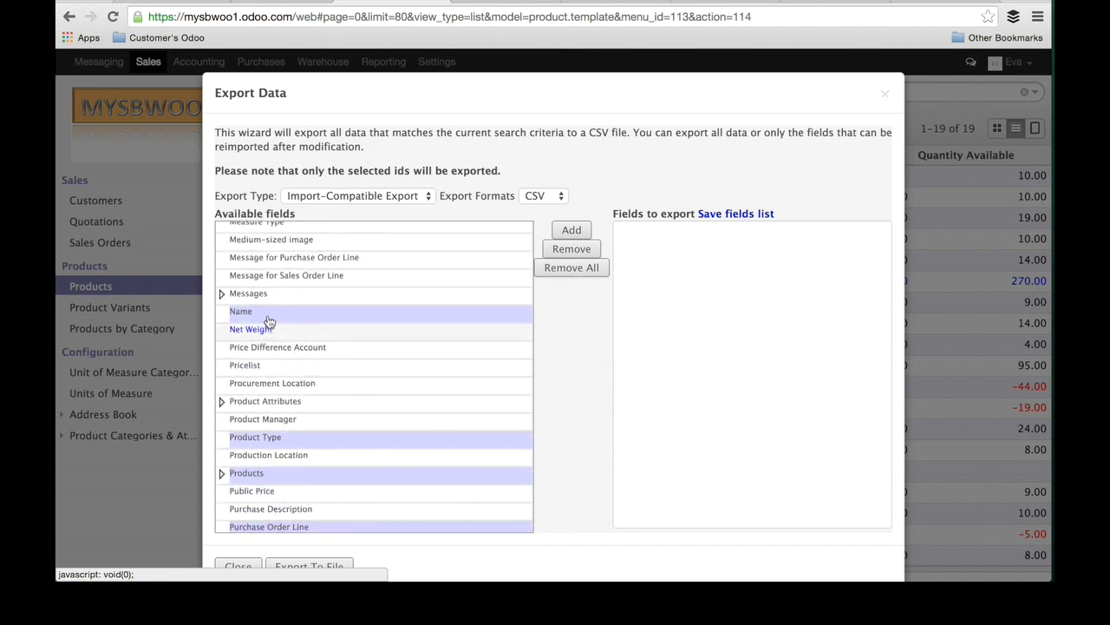
{"action": "left_click", "coordinate": [252, 314]}
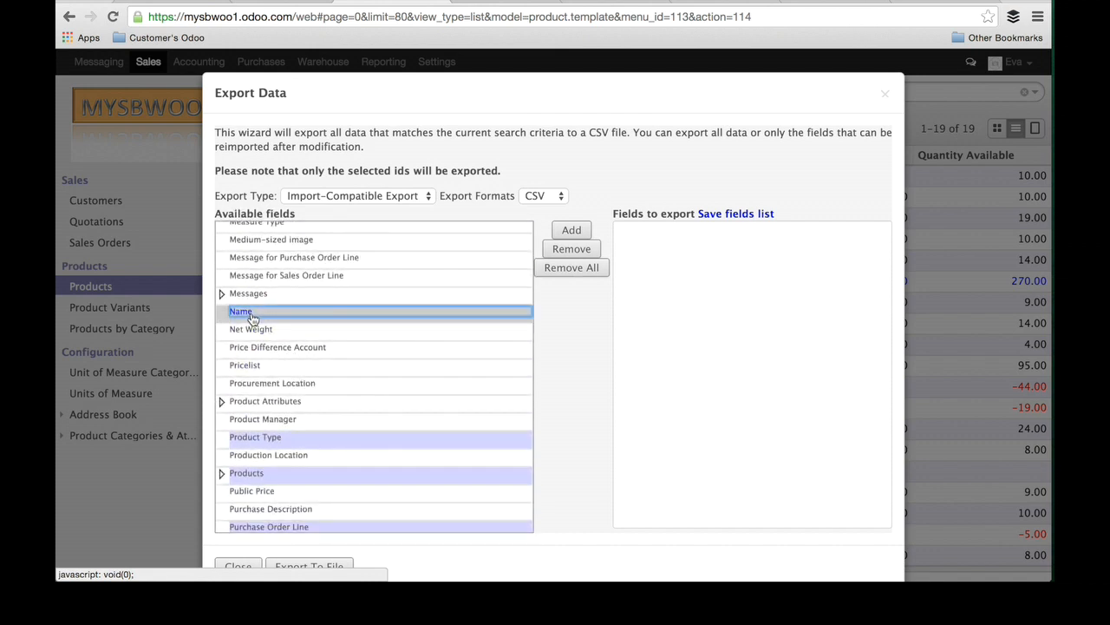
{"action": "left_click", "coordinate": [576, 231]}
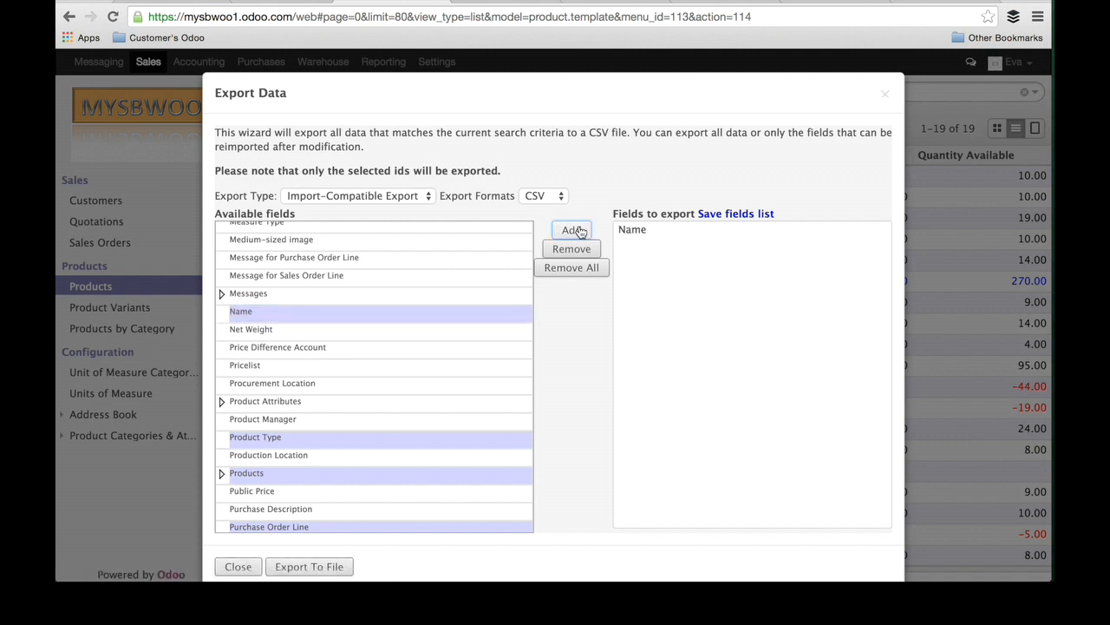
Add the Product Type field to the fields to export.
{"action": "scroll", "coordinate": [422, 289], "scroll_direction": "up", "scroll_amount": 2}
{"action": "scroll", "coordinate": [422, 289], "scroll_direction": "up", "scroll_amount": 3}
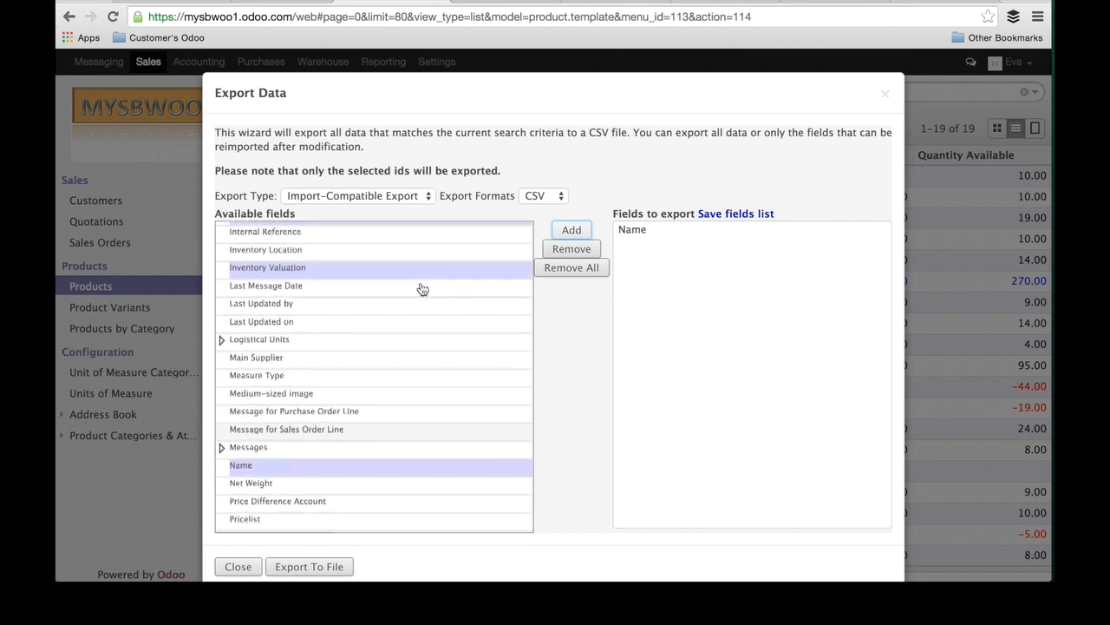
{"action": "scroll", "coordinate": [422, 289], "scroll_direction": "down", "scroll_amount": 3}
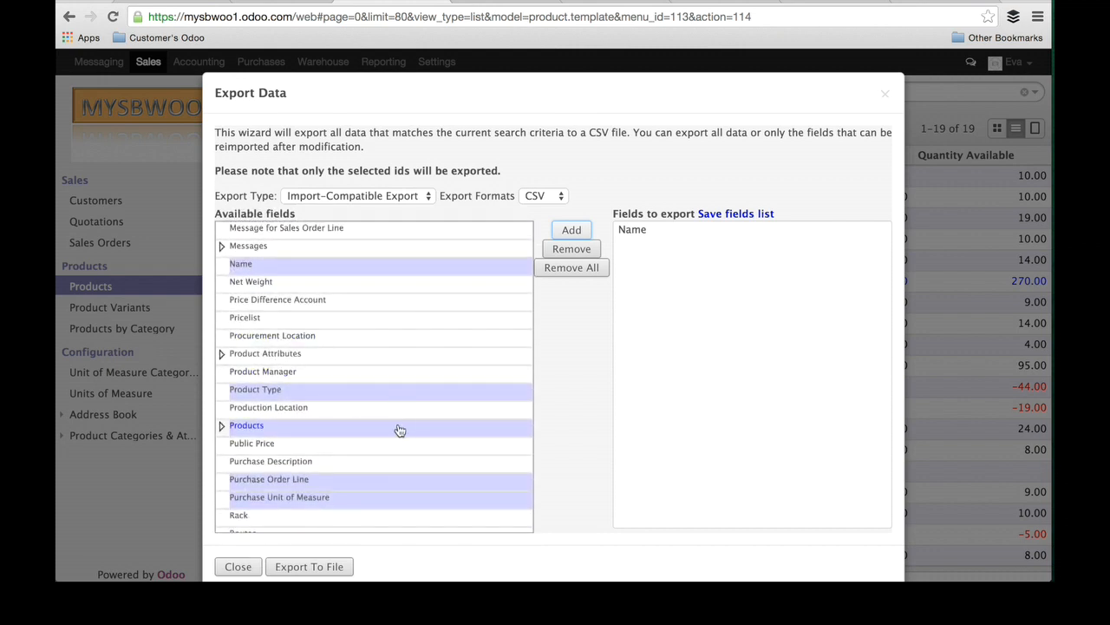
{"action": "scroll", "coordinate": [396, 429], "scroll_direction": "down", "scroll_amount": 1}
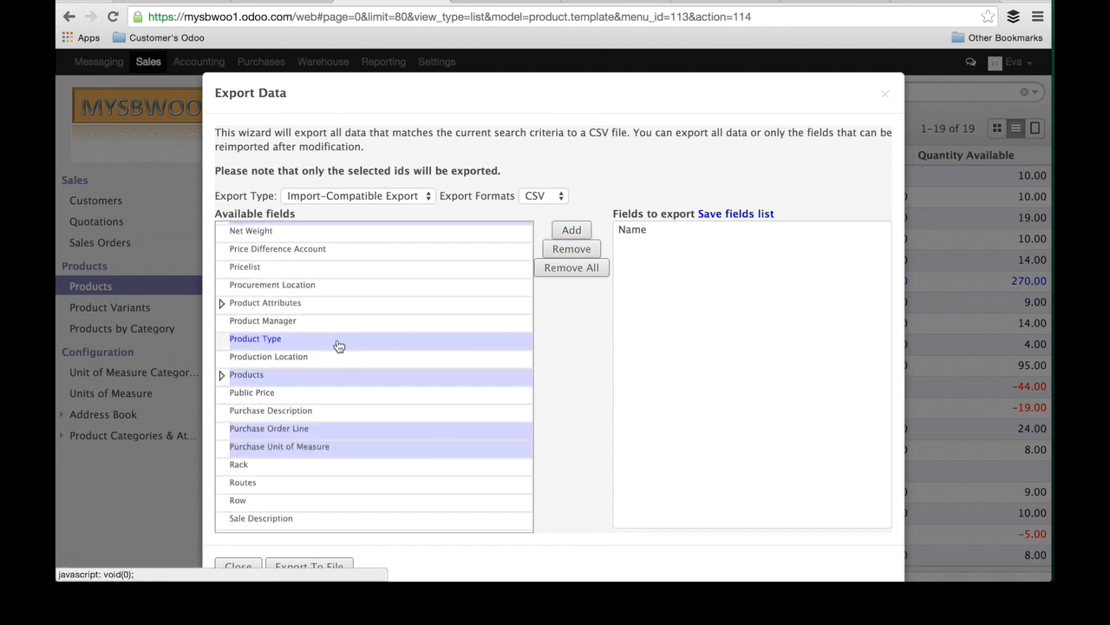
{"action": "left_click", "coordinate": [336, 340], "text": "ctrl"}
{"action": "left_click", "coordinate": [572, 230]}
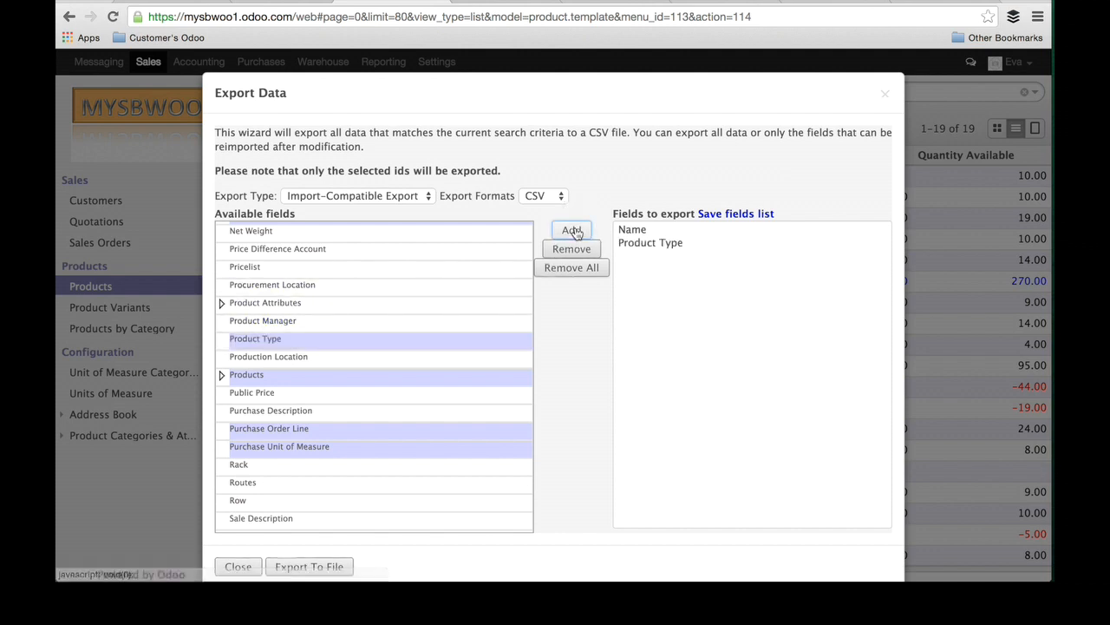
Look through the remaining available fields and add Internal Category to the export.
{"action": "scroll", "coordinate": [420, 402], "scroll_direction": "down", "scroll_amount": 1}
{"action": "scroll", "coordinate": [421, 402], "scroll_direction": "down", "scroll_amount": 3}
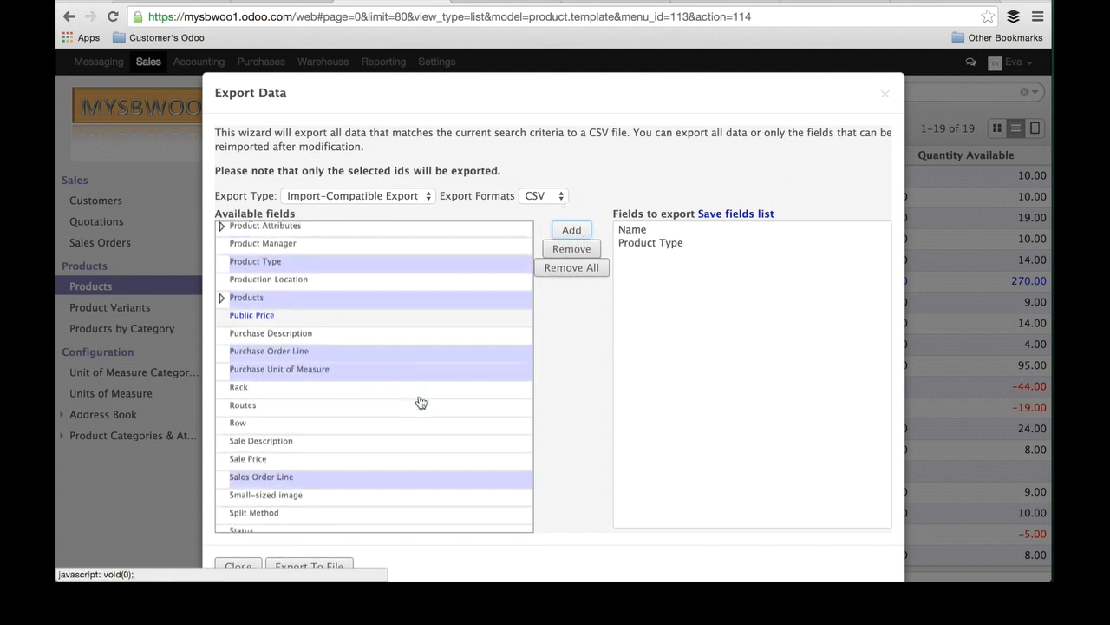
{"action": "scroll", "coordinate": [384, 400], "scroll_direction": "down", "scroll_amount": 3}
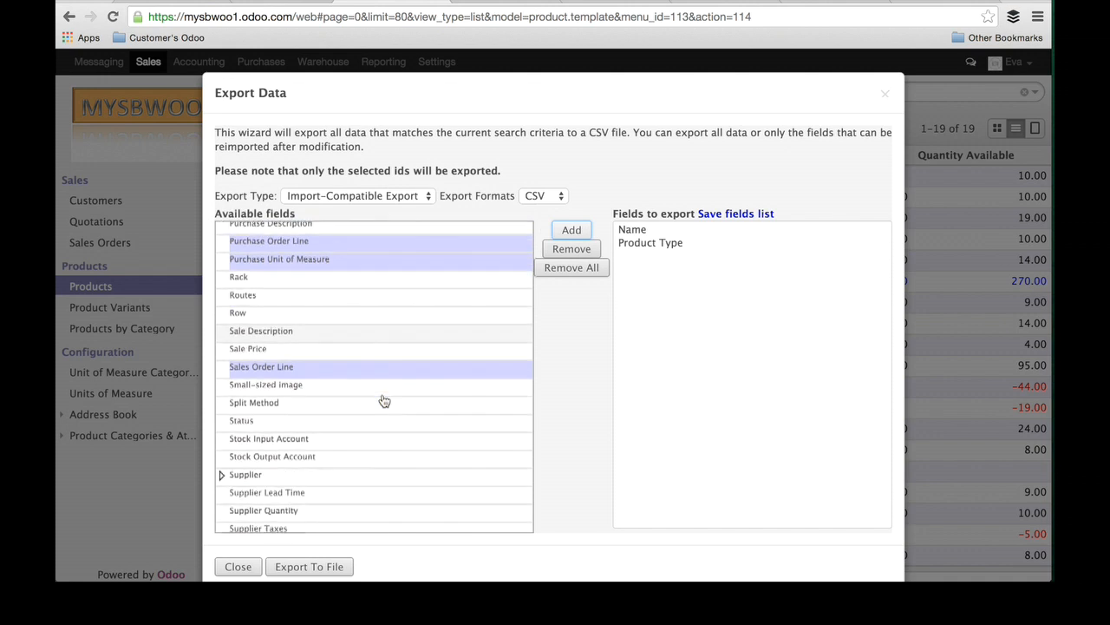
{"action": "scroll", "coordinate": [384, 400], "scroll_direction": "down", "scroll_amount": 3}
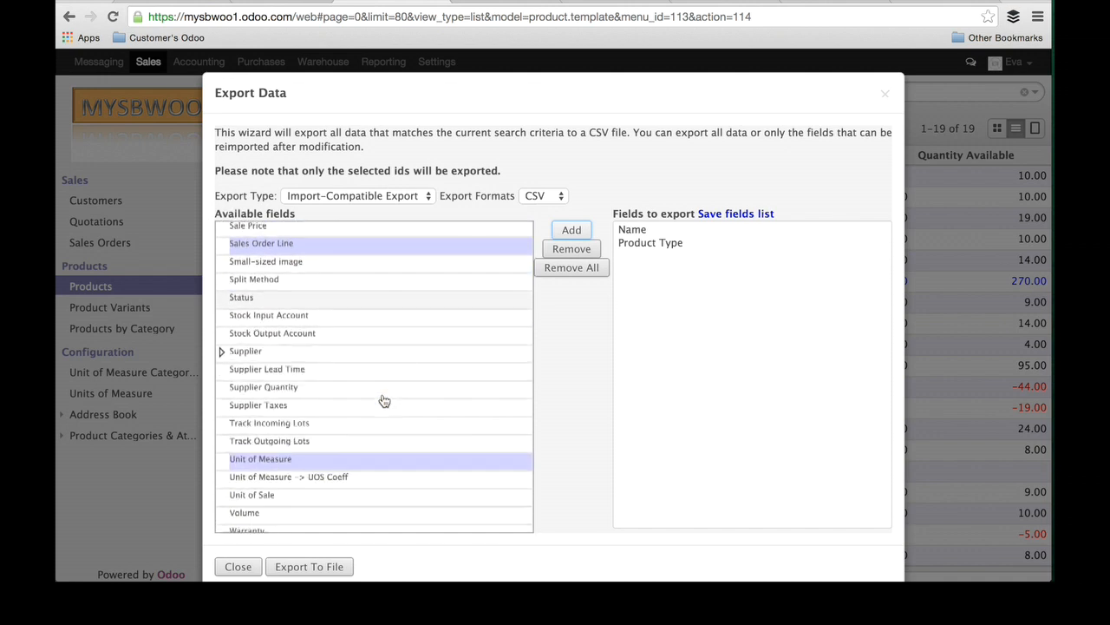
{"action": "scroll", "coordinate": [385, 400], "scroll_direction": "up", "scroll_amount": 10}
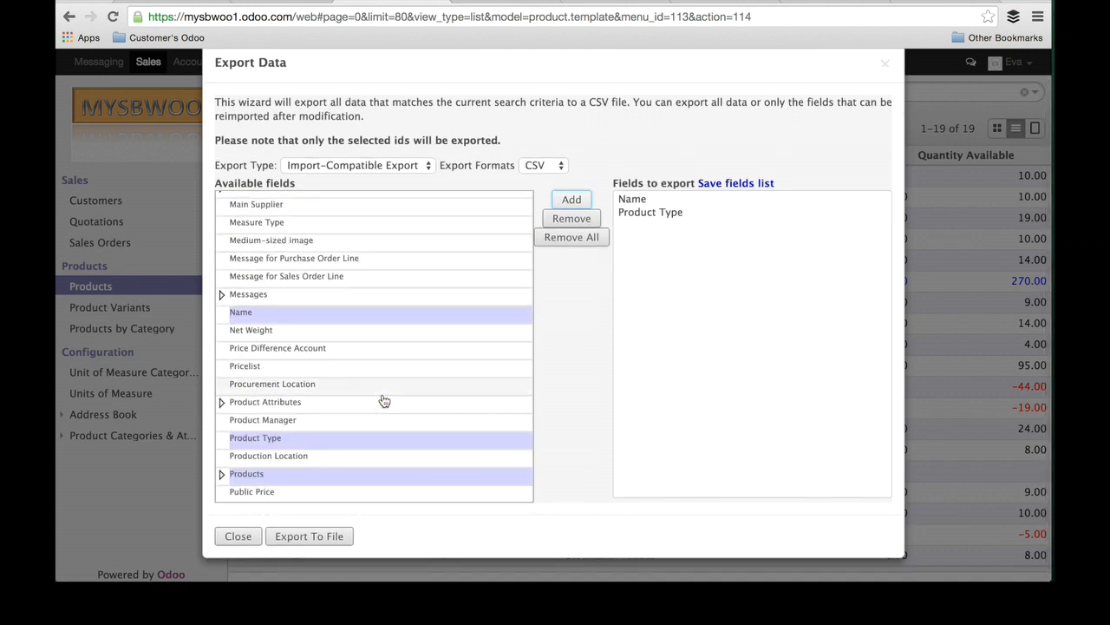
{"action": "scroll", "coordinate": [384, 400], "scroll_direction": "up", "scroll_amount": 1}
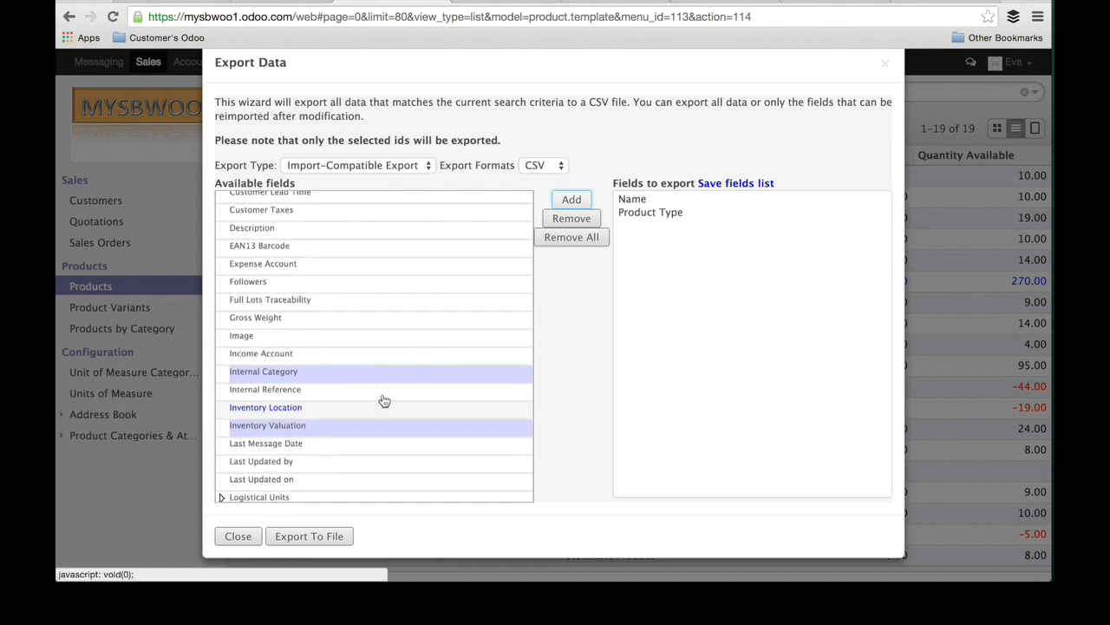
{"action": "left_click", "coordinate": [365, 373]}
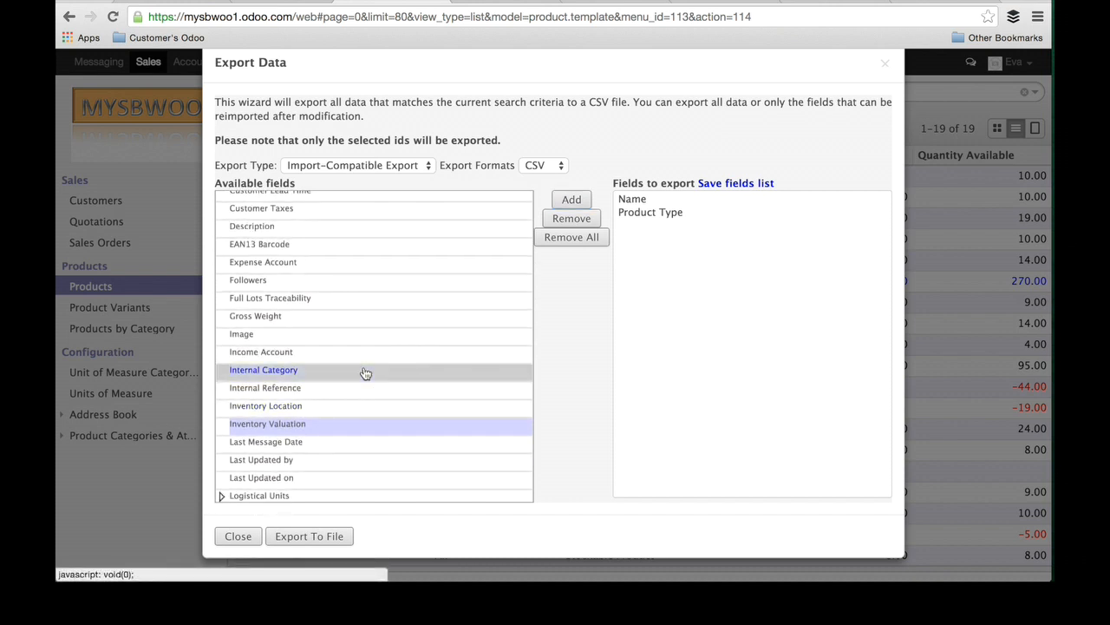
{"action": "left_click", "coordinate": [575, 200]}
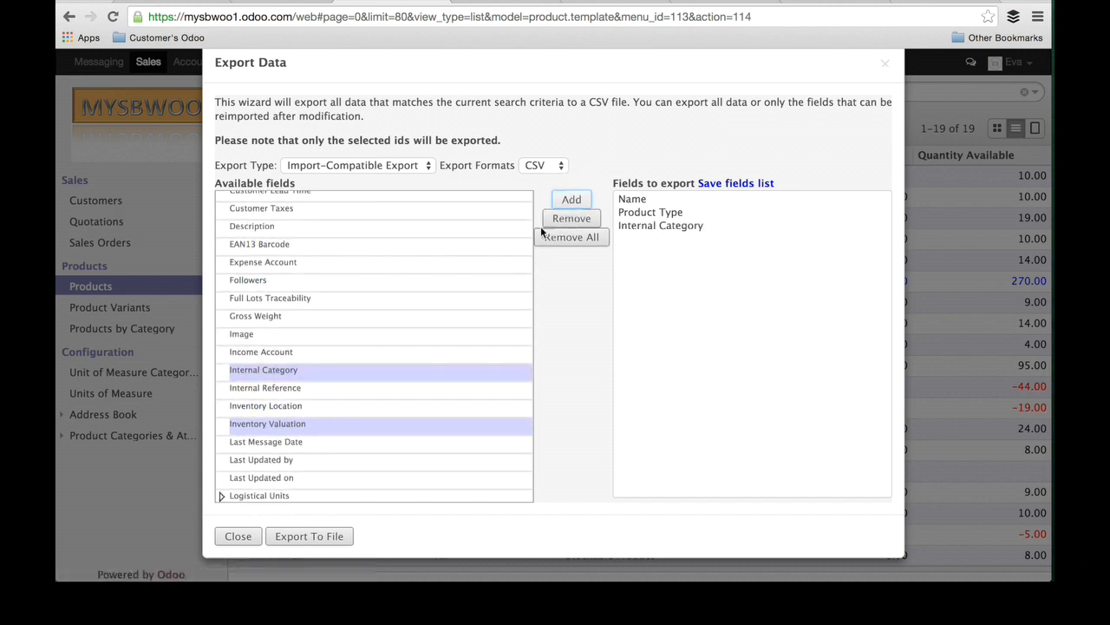
Add the Inventory Valuation and EAN13 Barcode fields to the fields to export.
{"action": "left_click", "coordinate": [420, 427], "text": "super"}
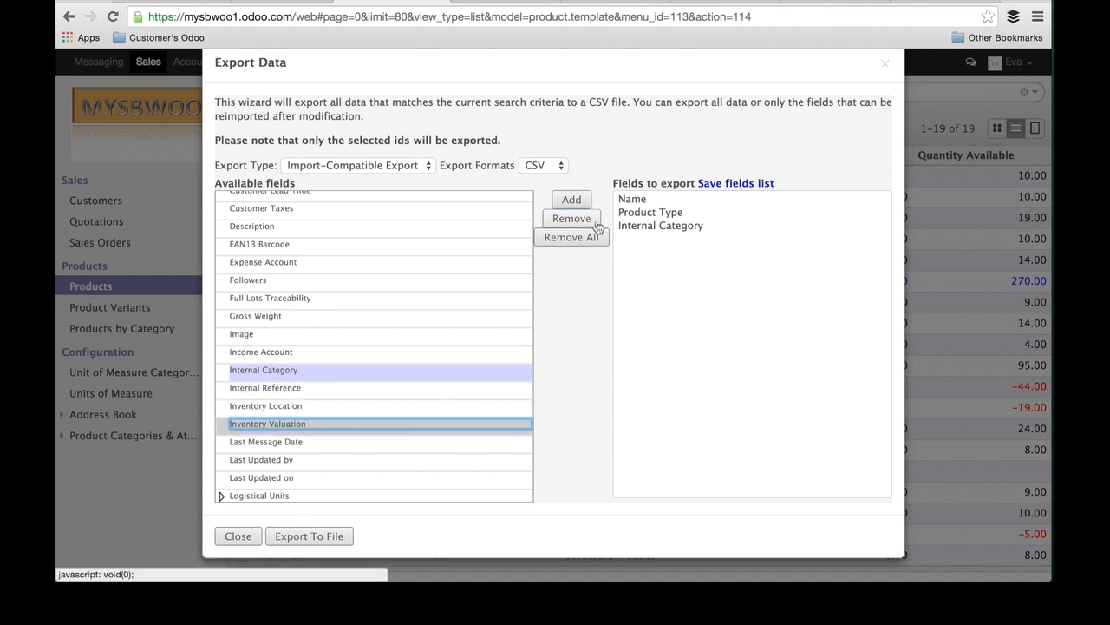
{"action": "left_click", "coordinate": [572, 200]}
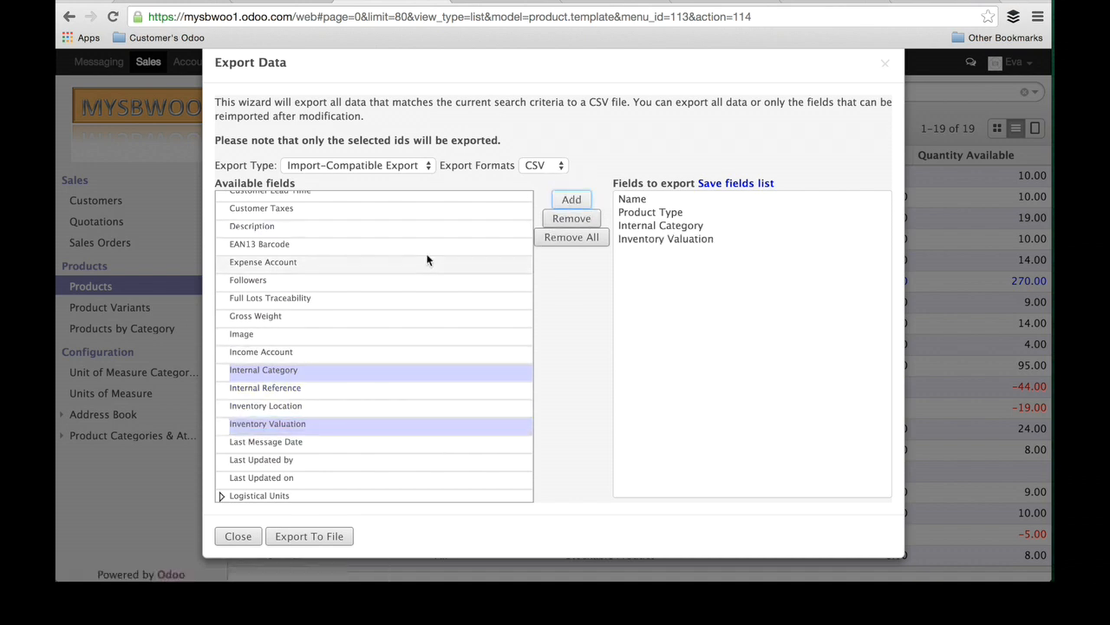
{"action": "scroll", "coordinate": [425, 257], "scroll_direction": "up", "scroll_amount": 2}
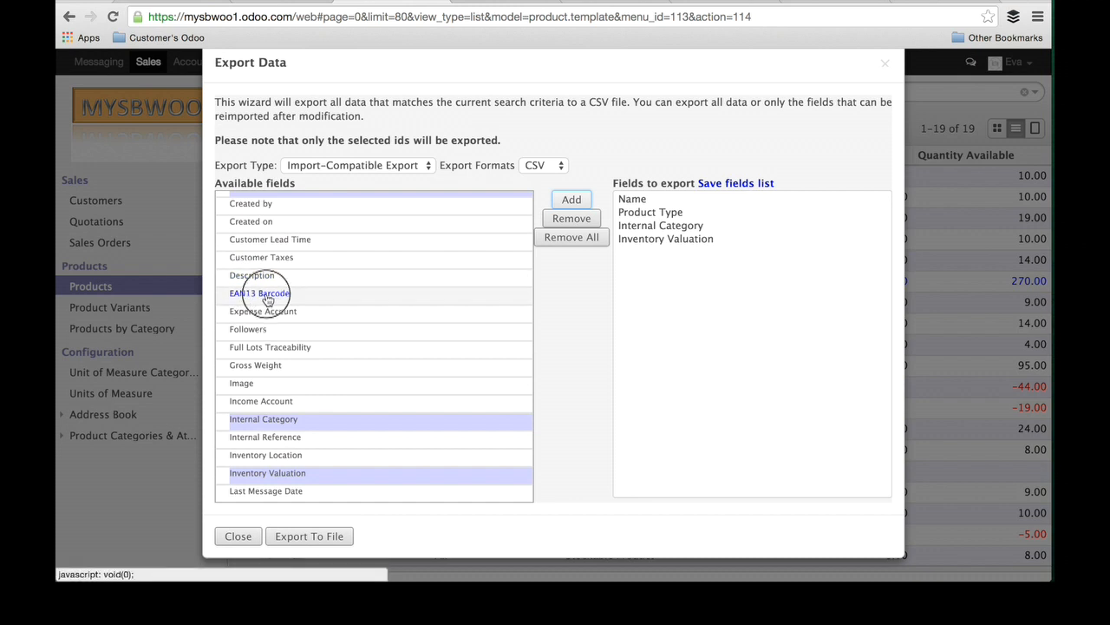
{"action": "left_click", "coordinate": [268, 300]}
{"action": "left_click", "coordinate": [577, 202]}
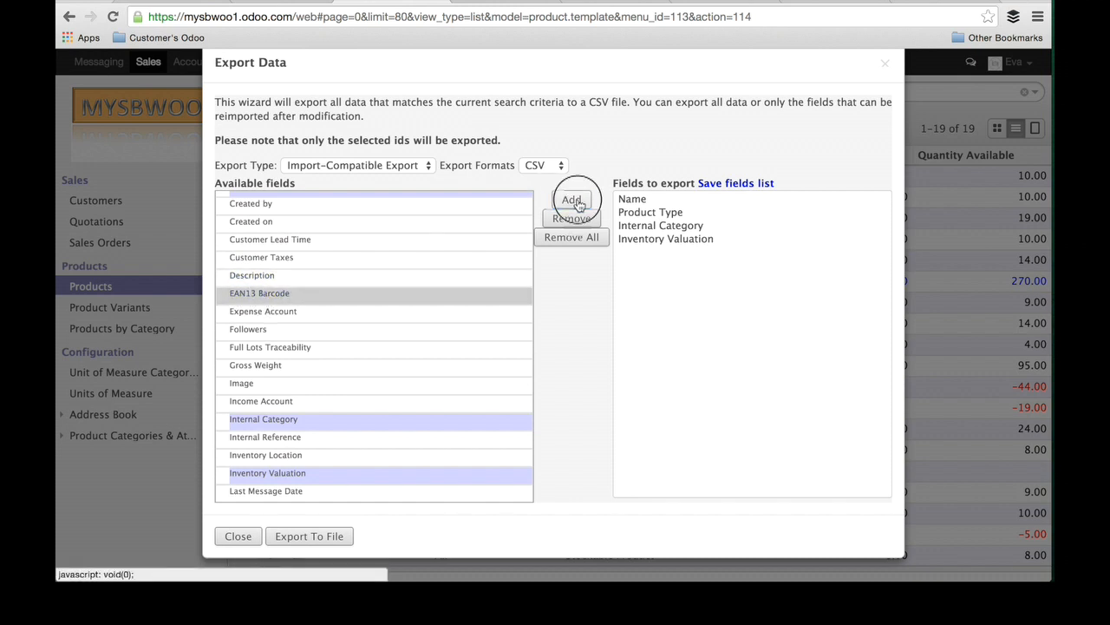
Add the Costing Method and Cost Price fields to the fields to export.
{"action": "scroll", "coordinate": [445, 255], "scroll_direction": "up", "scroll_amount": 2}
{"action": "scroll", "coordinate": [446, 255], "scroll_direction": "up", "scroll_amount": 2}
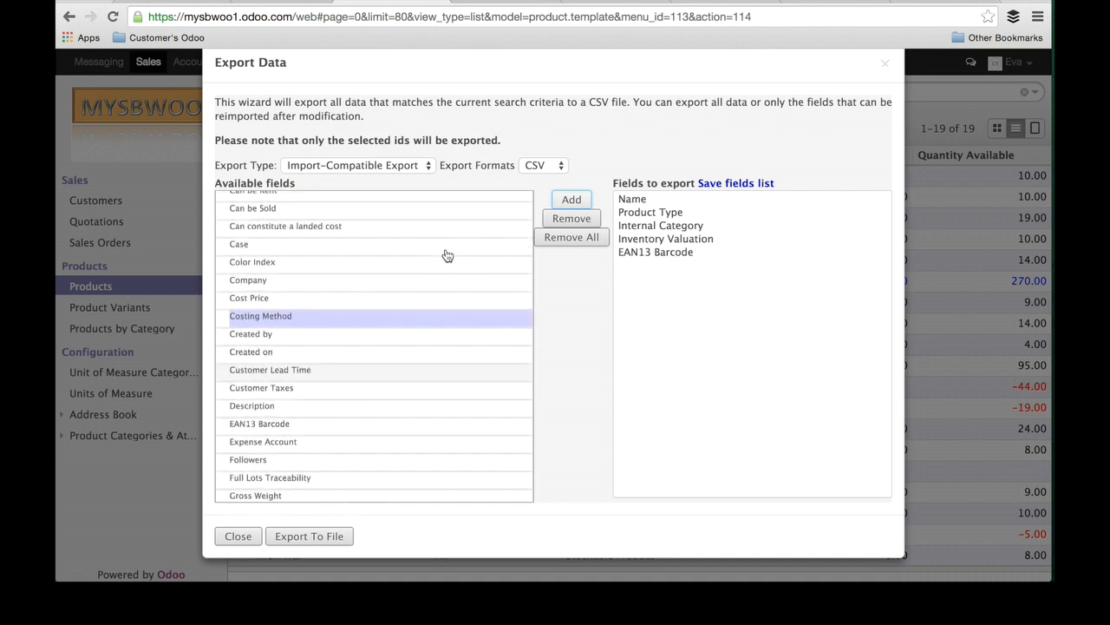
{"action": "left_click", "coordinate": [354, 324]}
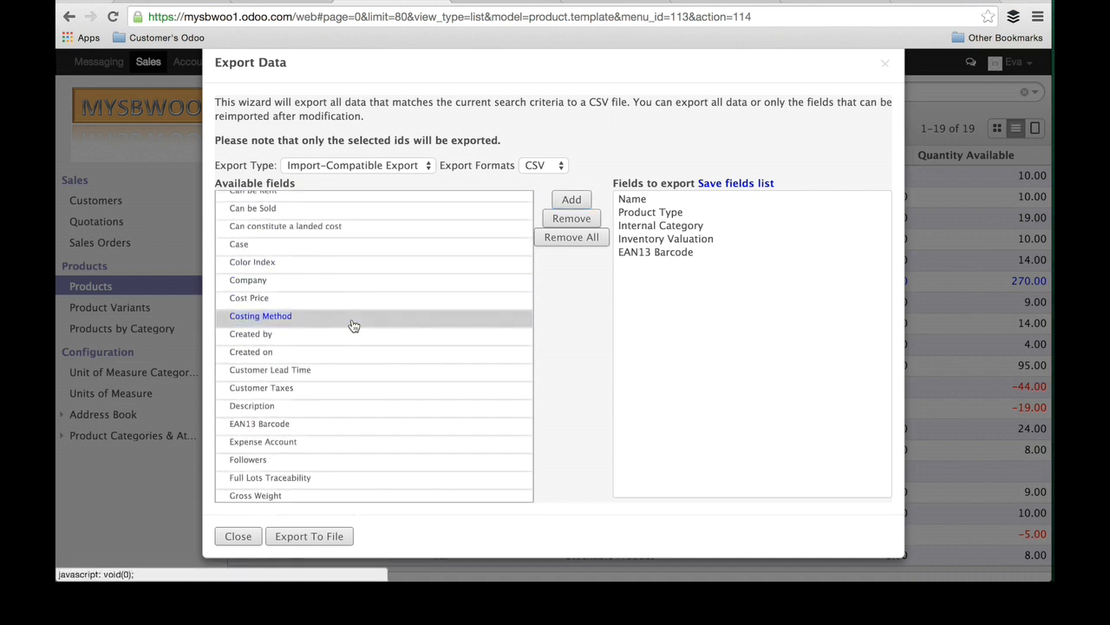
{"action": "left_click", "coordinate": [576, 201]}
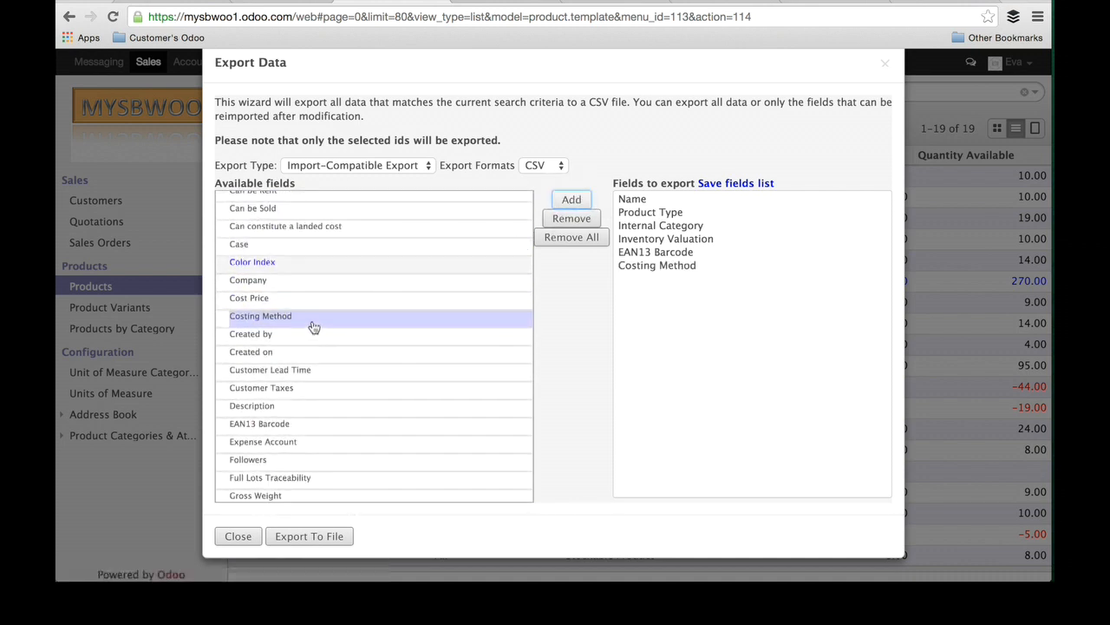
{"action": "left_click", "coordinate": [572, 200]}
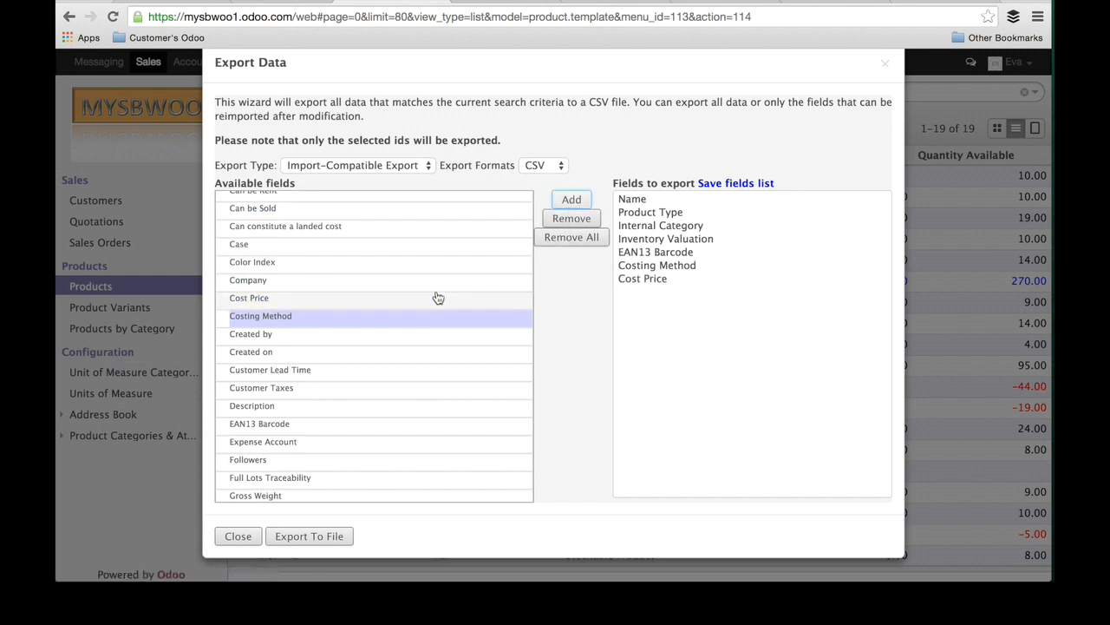
Save the current fields list under the name 1 and check it among the saved exports.
{"action": "scroll", "coordinate": [438, 298], "scroll_direction": "up", "scroll_amount": 3}
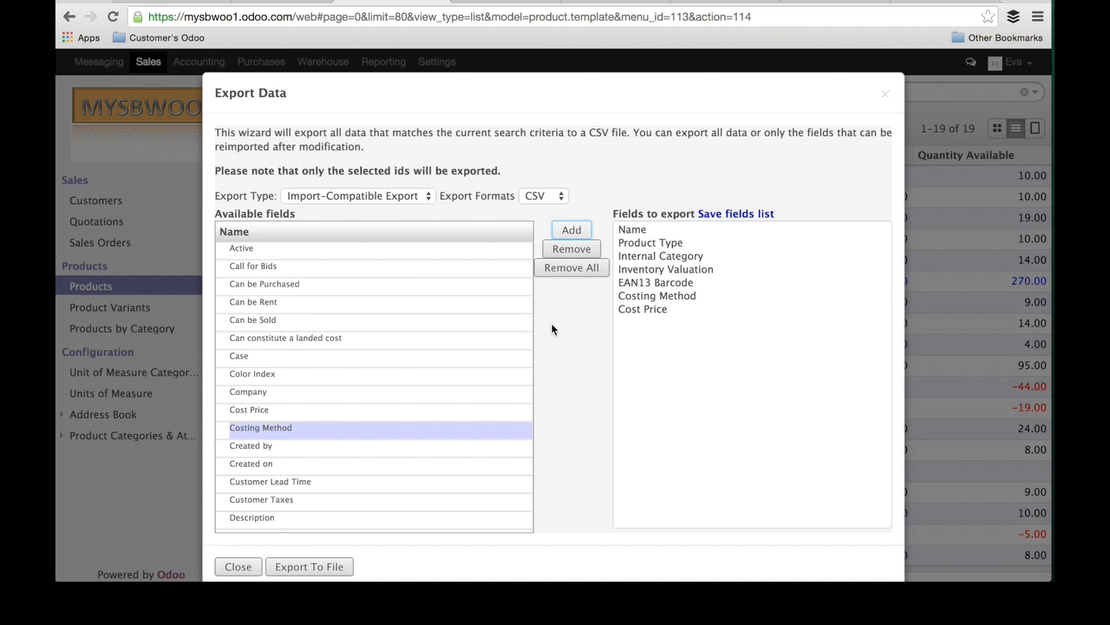
{"action": "left_click", "coordinate": [750, 217]}
{"action": "left_click", "coordinate": [672, 231]}
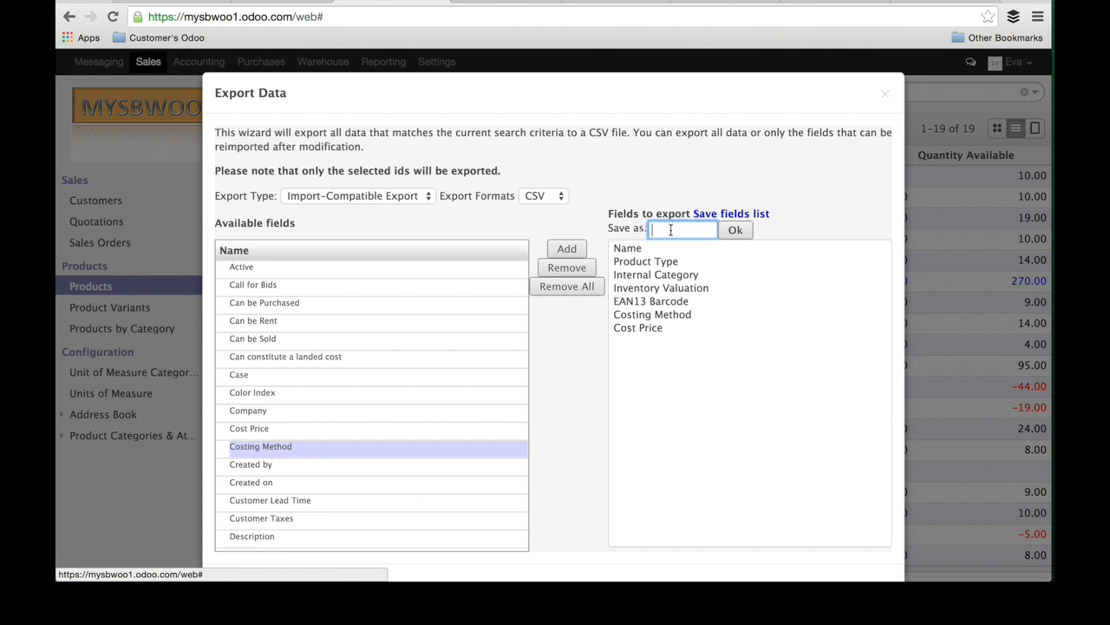
{"action": "type", "text": "1"}
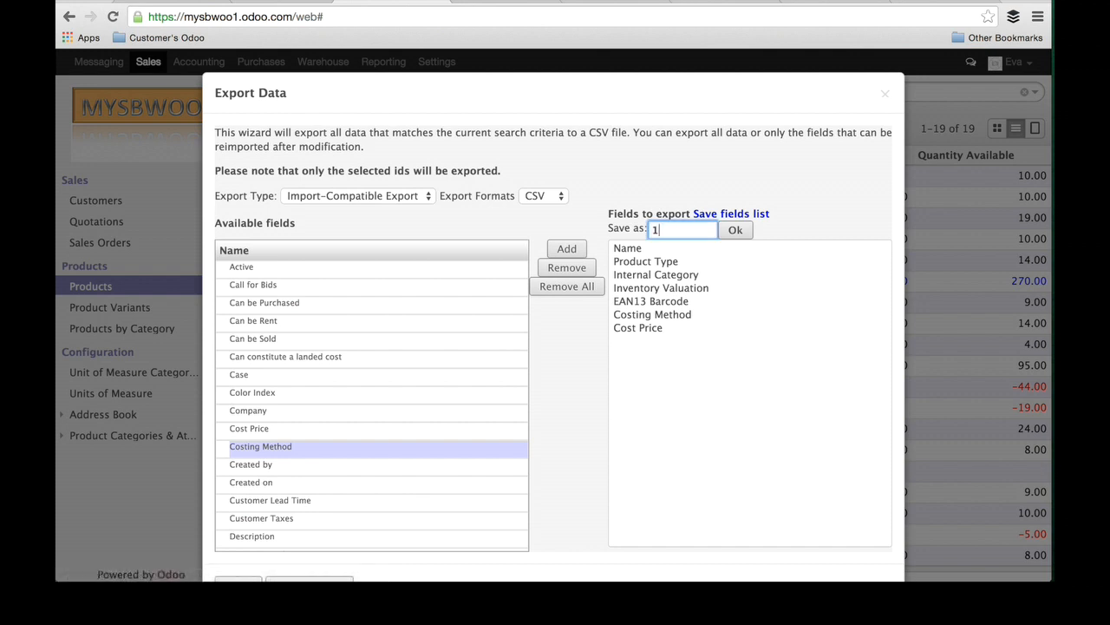
{"action": "left_click", "coordinate": [737, 230]}
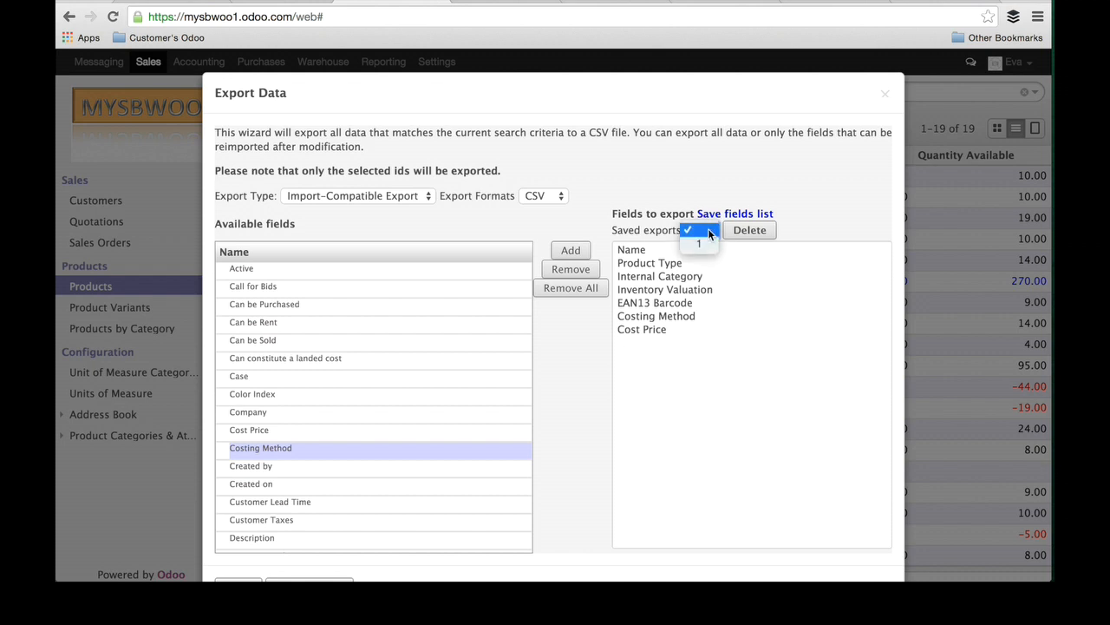
{"action": "left_click", "coordinate": [704, 249]}
Review the remaining available fields and export the chosen product fields to a CSV file.
{"action": "scroll", "coordinate": [414, 476], "scroll_direction": "down", "scroll_amount": 1}
{"action": "scroll", "coordinate": [414, 476], "scroll_direction": "down", "scroll_amount": 10}
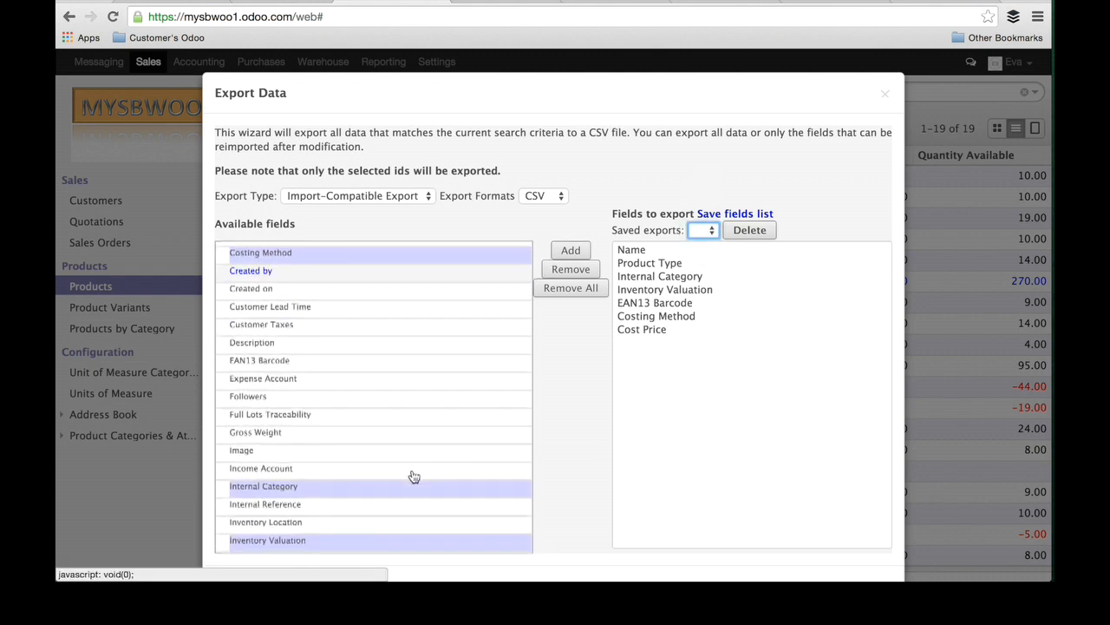
{"action": "scroll", "coordinate": [414, 476], "scroll_direction": "down", "scroll_amount": 3}
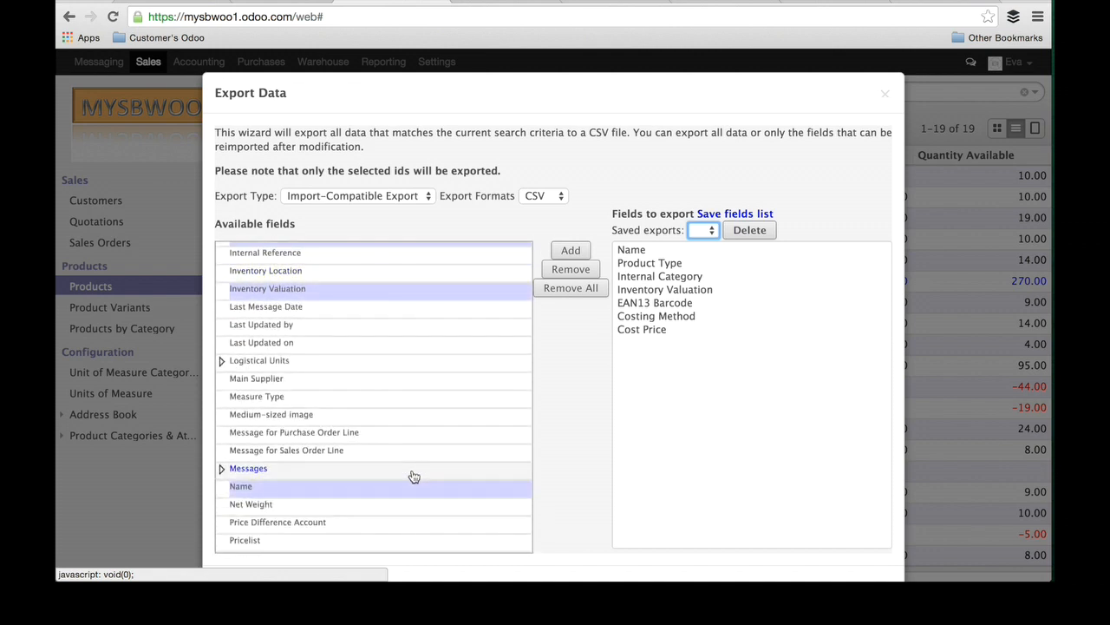
{"action": "scroll", "coordinate": [564, 456], "scroll_direction": "down", "scroll_amount": 2}
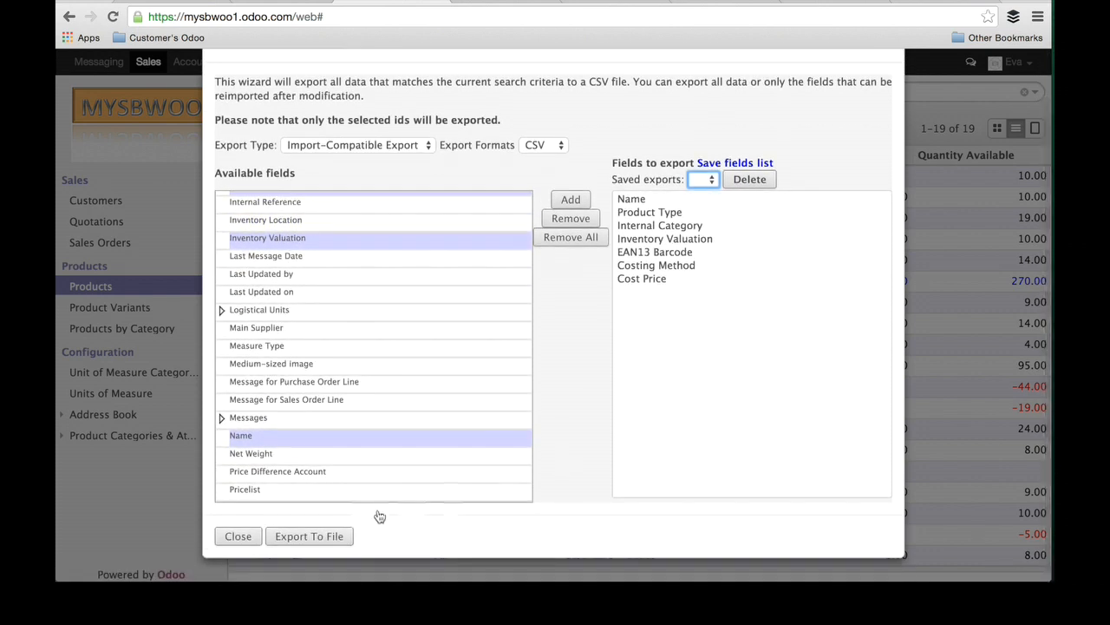
{"action": "left_click", "coordinate": [330, 537]}
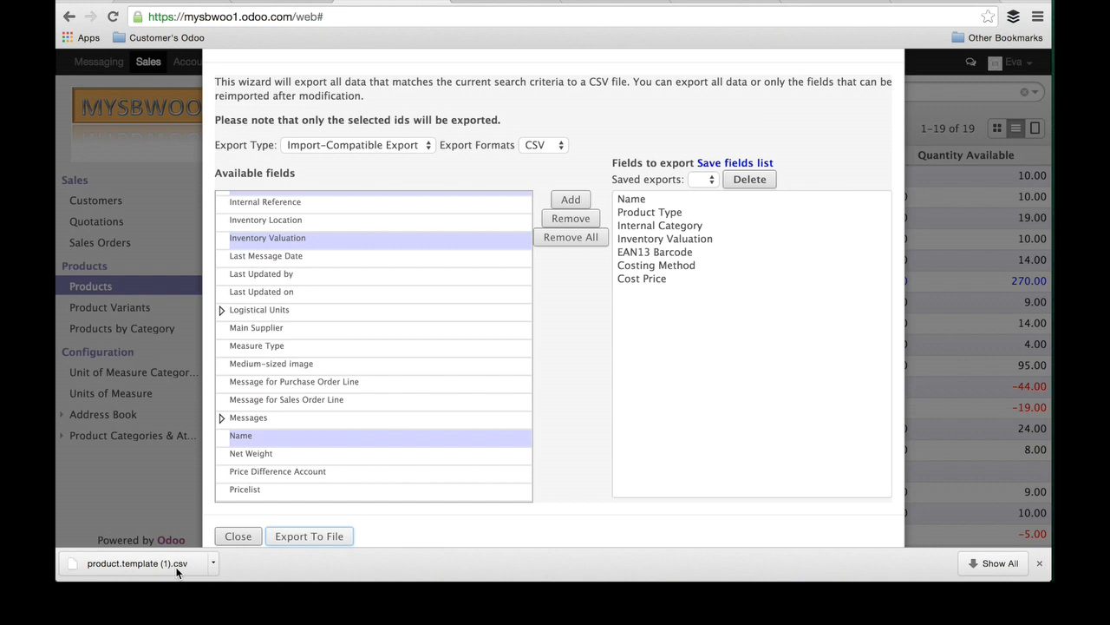
Switch to Excel and open the exported file product.template (1).csv.
{"action": "key", "text": "super+Tab"}
{"action": "key", "text": "super+Tab"}
{"action": "key", "text": "super+Tab"}
{"action": "key", "text": "super+Tab"}
{"action": "key", "text": "super+Tab"}
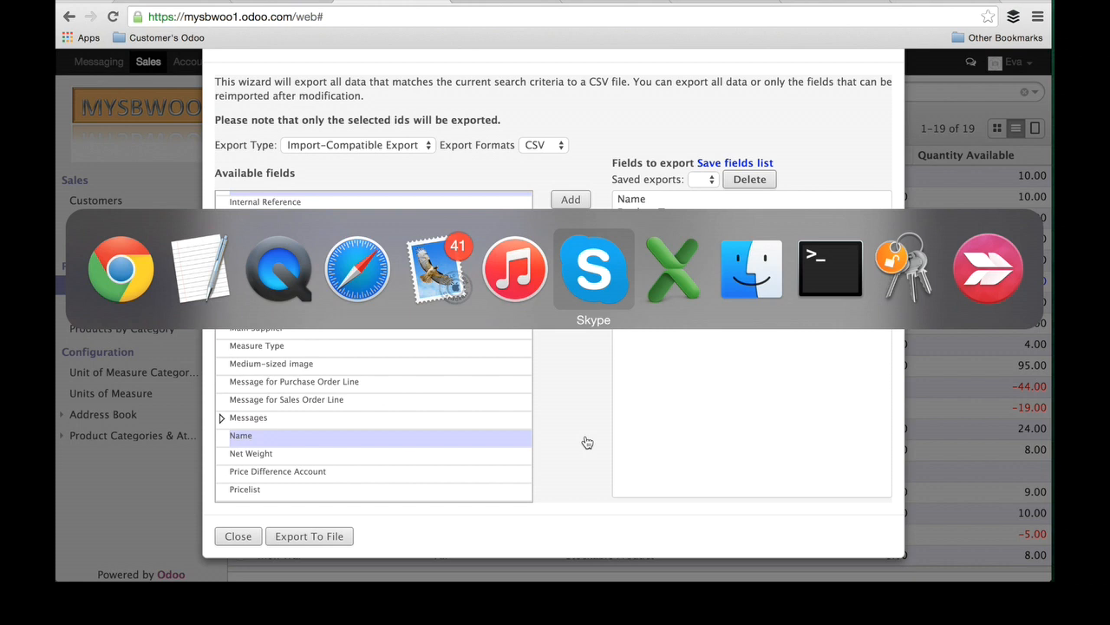
{"action": "key", "text": "super+Tab"}
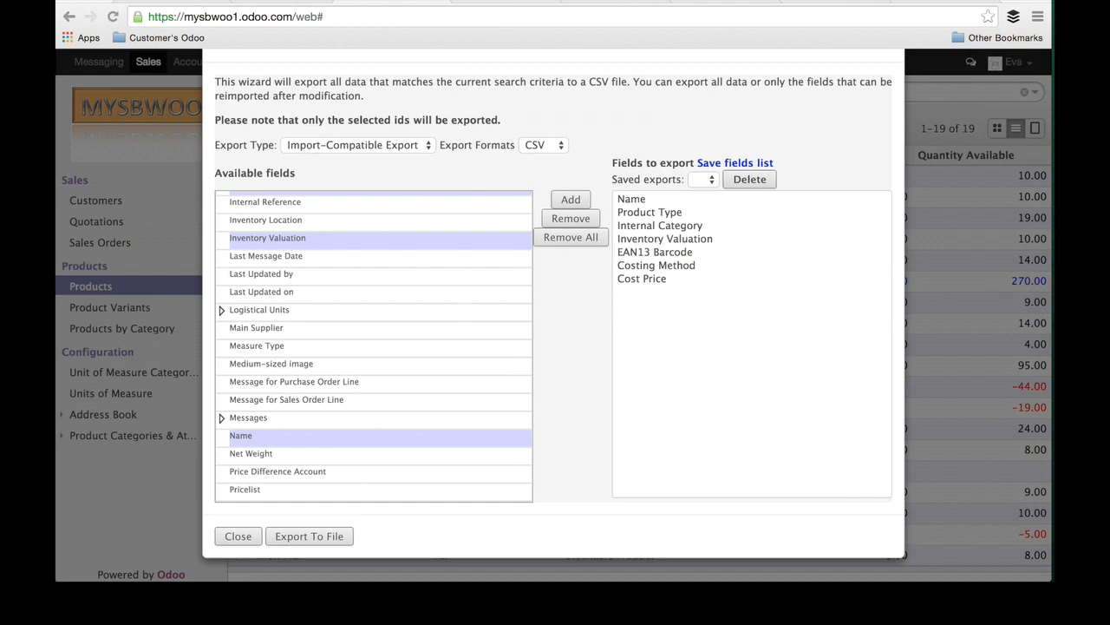
{"action": "left_click", "coordinate": [149, 0]}
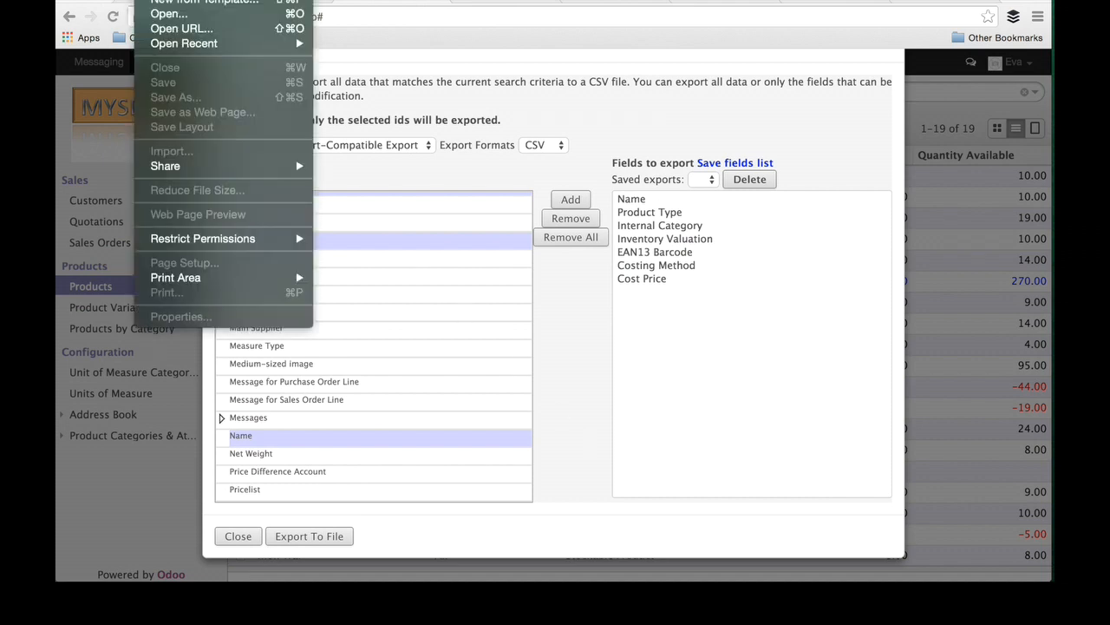
{"action": "left_click", "coordinate": [184, 15]}
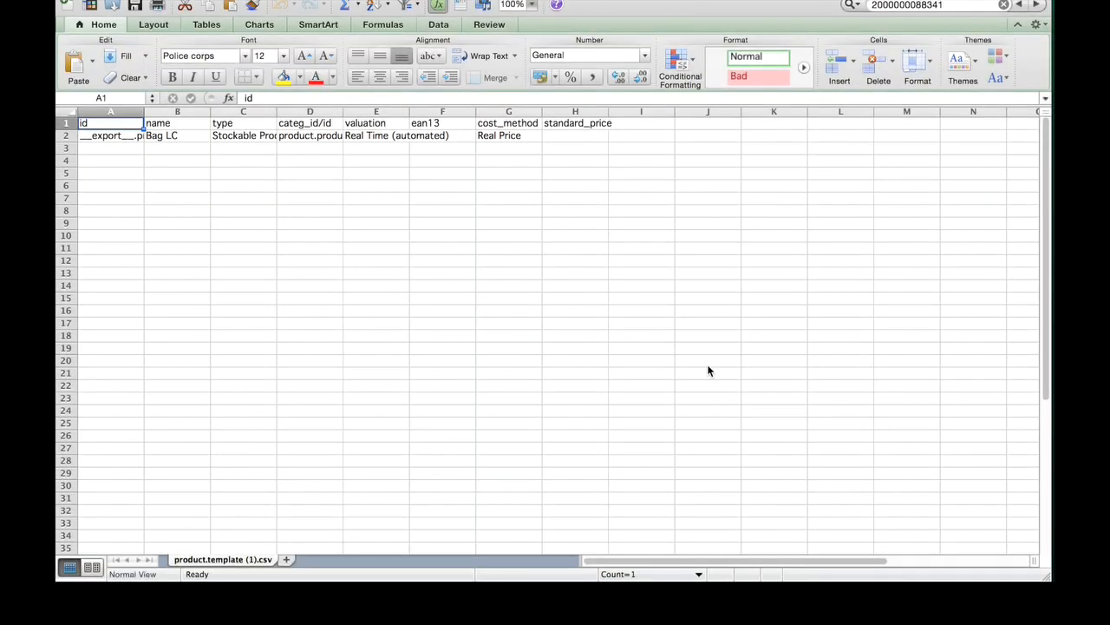
Widen the id and type columns so their contents can be read in full.
{"action": "key", "text": "Down"}
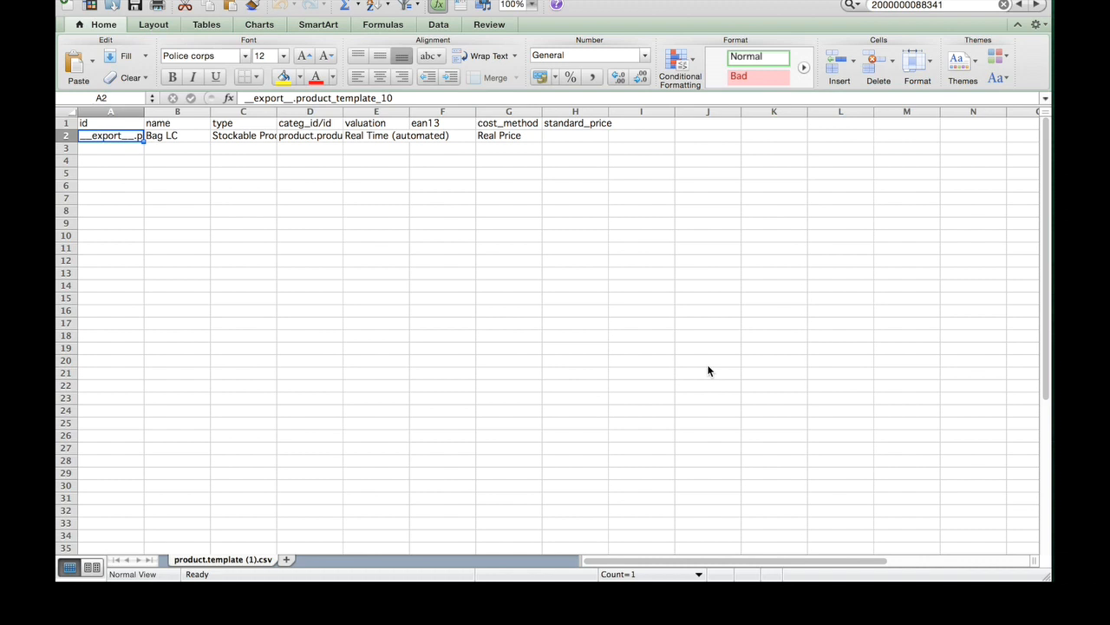
{"action": "double_click", "coordinate": [144, 112]}
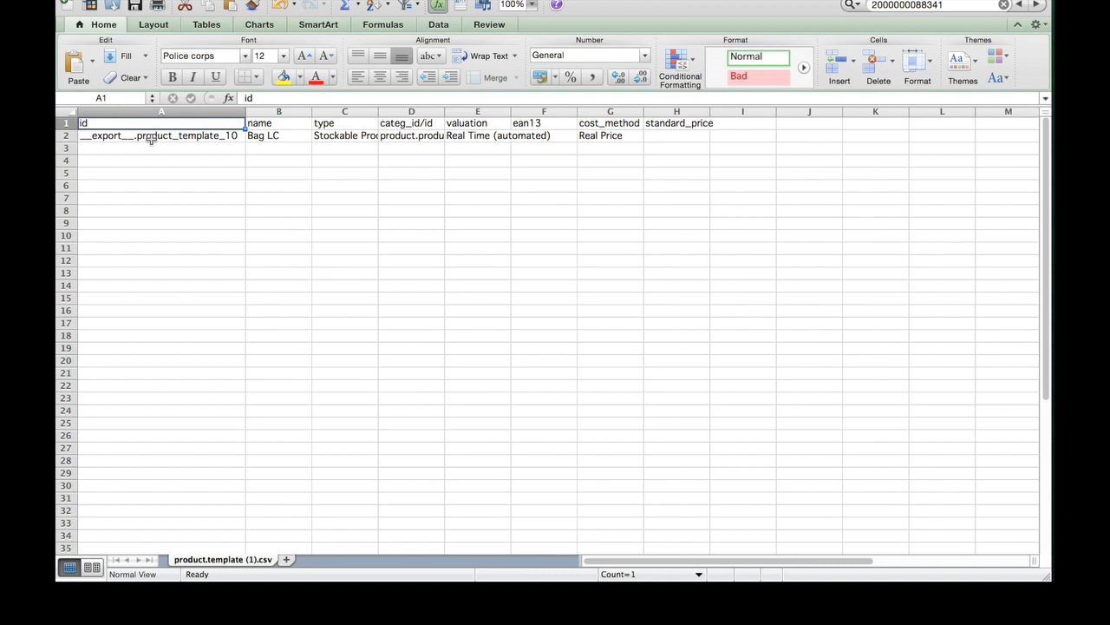
{"action": "left_click", "coordinate": [151, 140]}
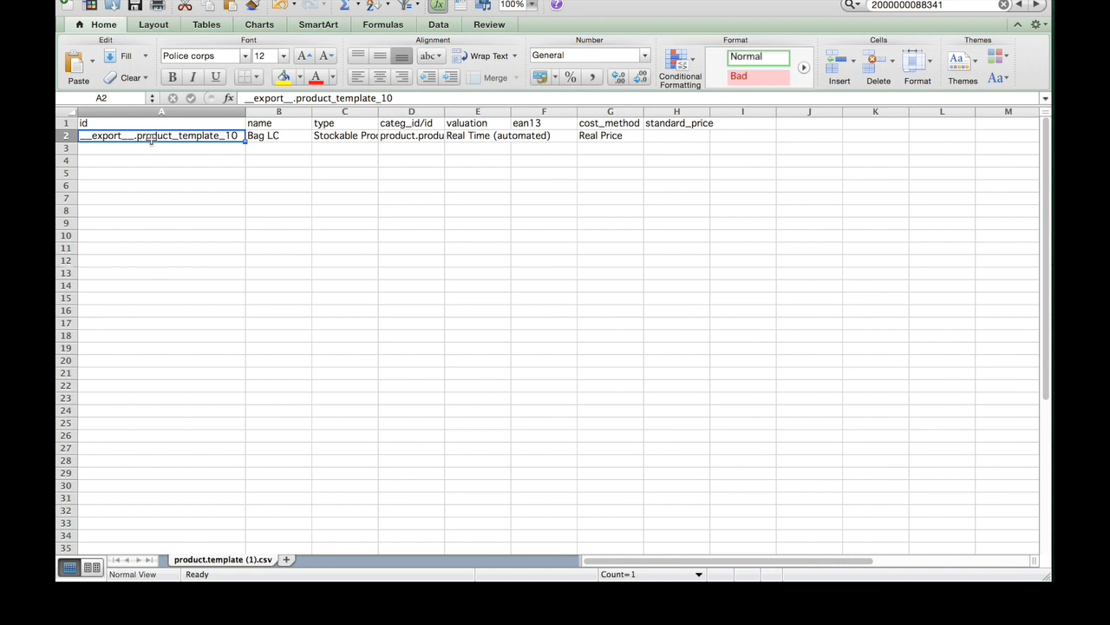
{"action": "key", "text": "Tab"}
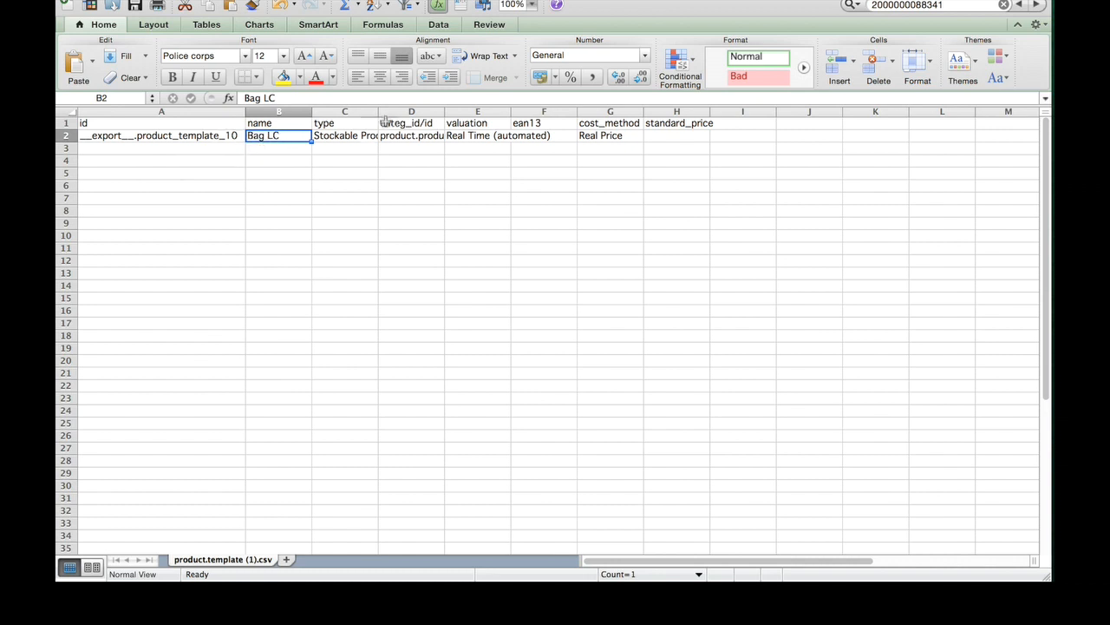
{"action": "left_click_drag", "start_coordinate": [377, 115], "coordinate": [464, 126]}
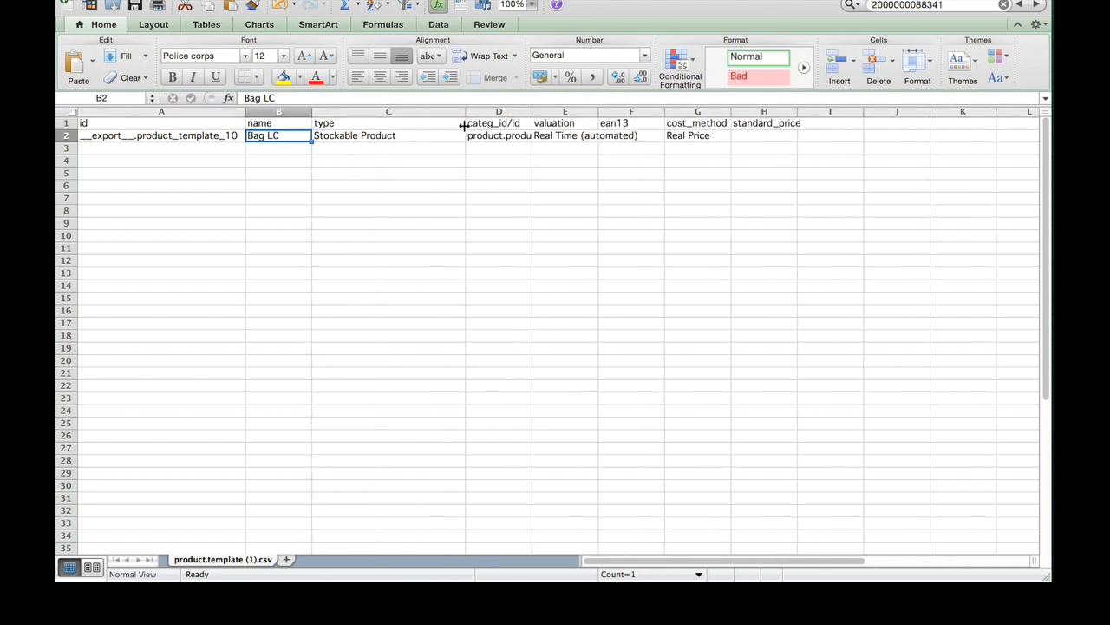
Go through the id, name and type values of the exported product and widen the categ_id/id column to fit its content.
{"action": "key", "text": "Left"}
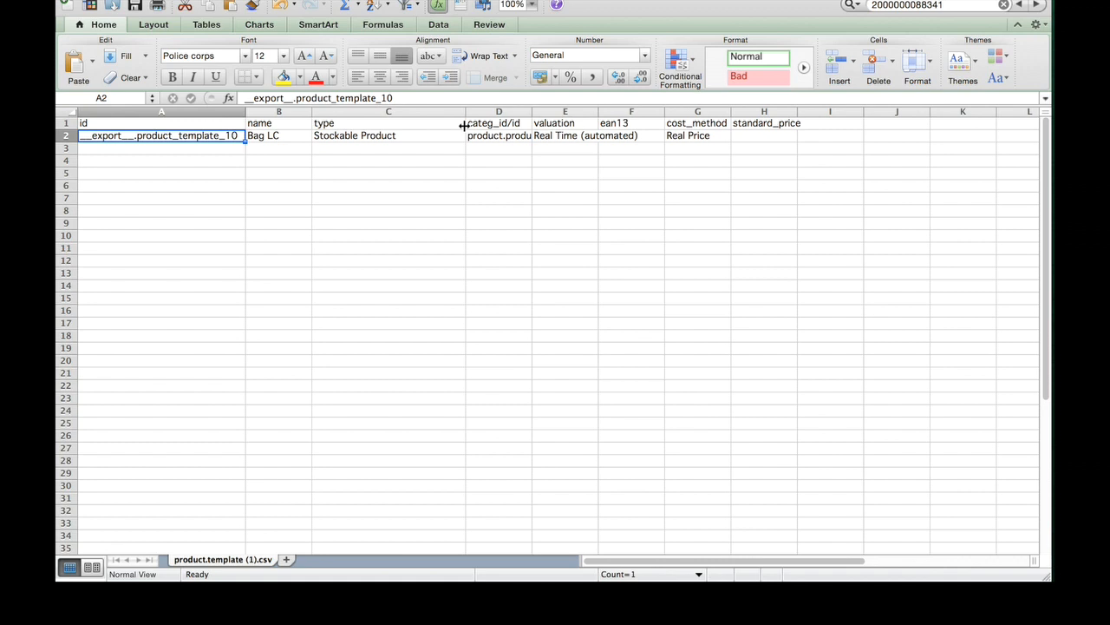
{"action": "key", "text": "Right"}
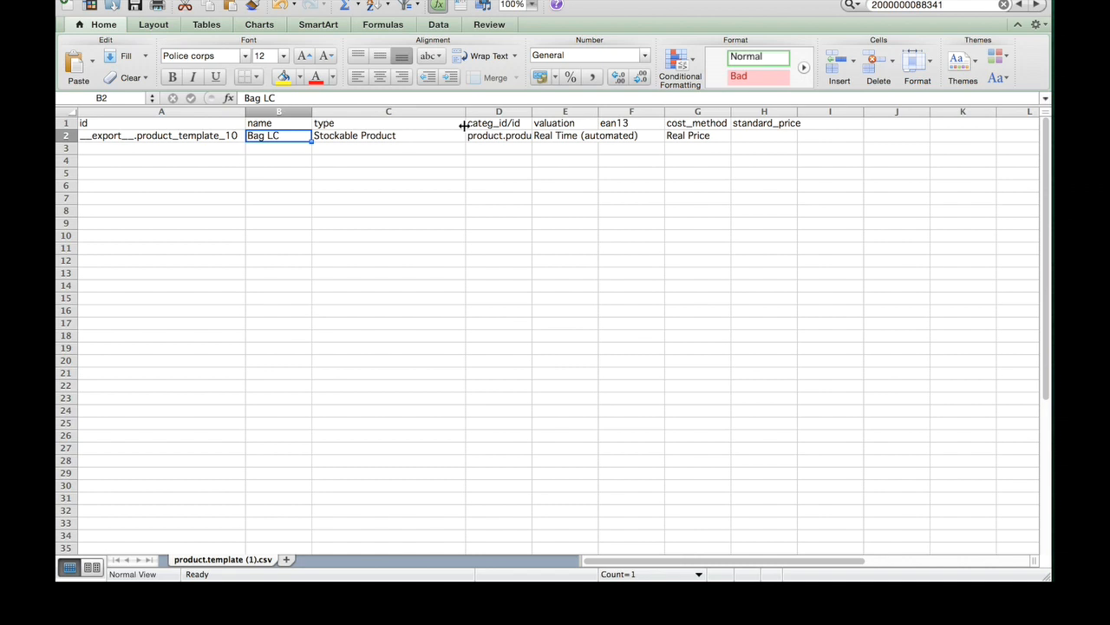
{"action": "key", "text": "Right"}
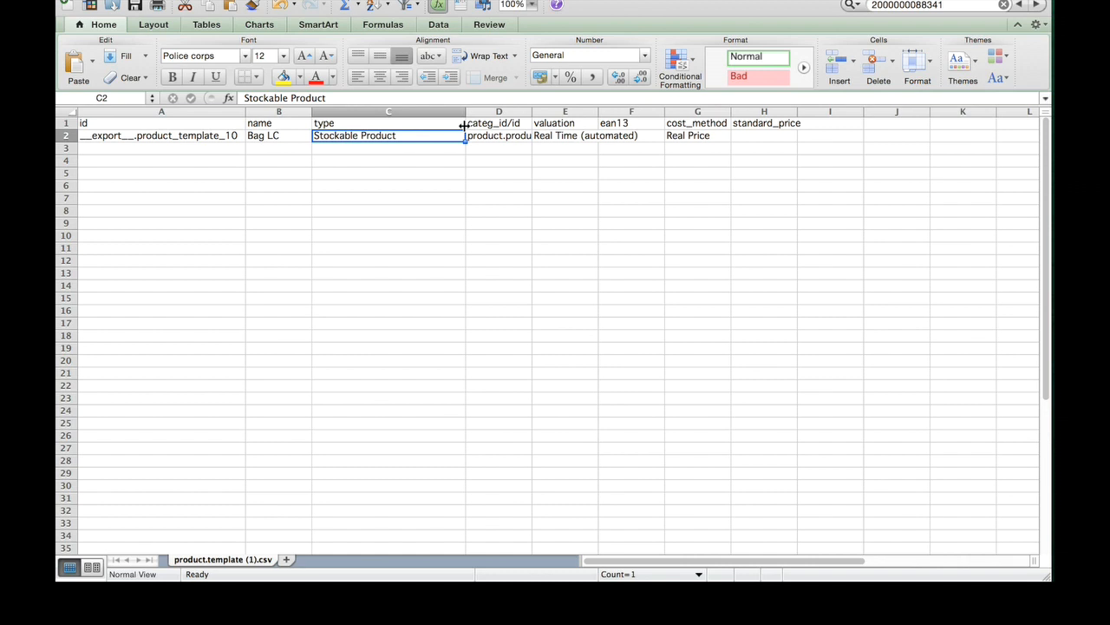
{"action": "key", "text": "Up"}
{"action": "key", "text": "Down"}
{"action": "left_click", "coordinate": [534, 113]}
{"action": "left_click_drag", "start_coordinate": [534, 113], "coordinate": [616, 122]}
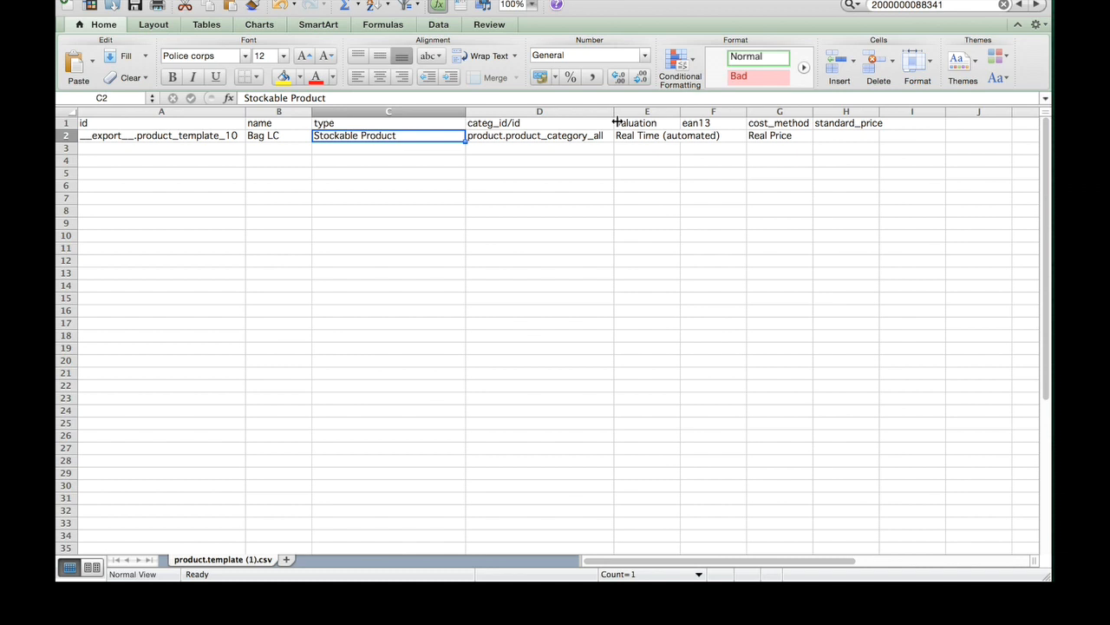
Widen the valuation and cost_method columns while going through the exported product's values in row 2.
{"action": "key", "text": "Right"}
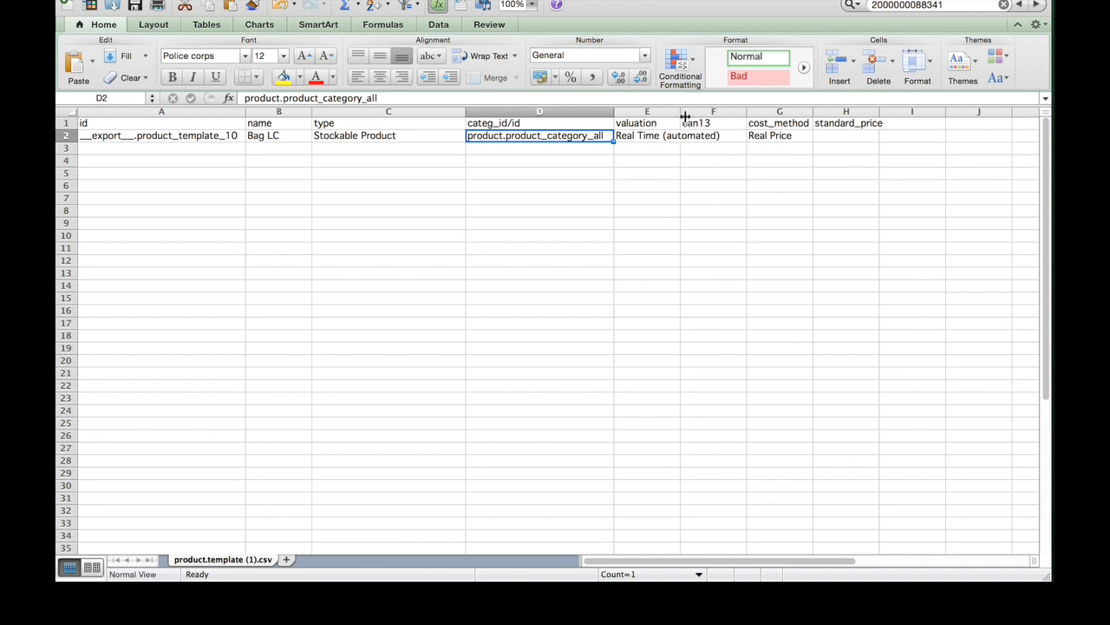
{"action": "left_click_drag", "start_coordinate": [679, 114], "coordinate": [746, 121]}
{"action": "key", "text": "Right"}
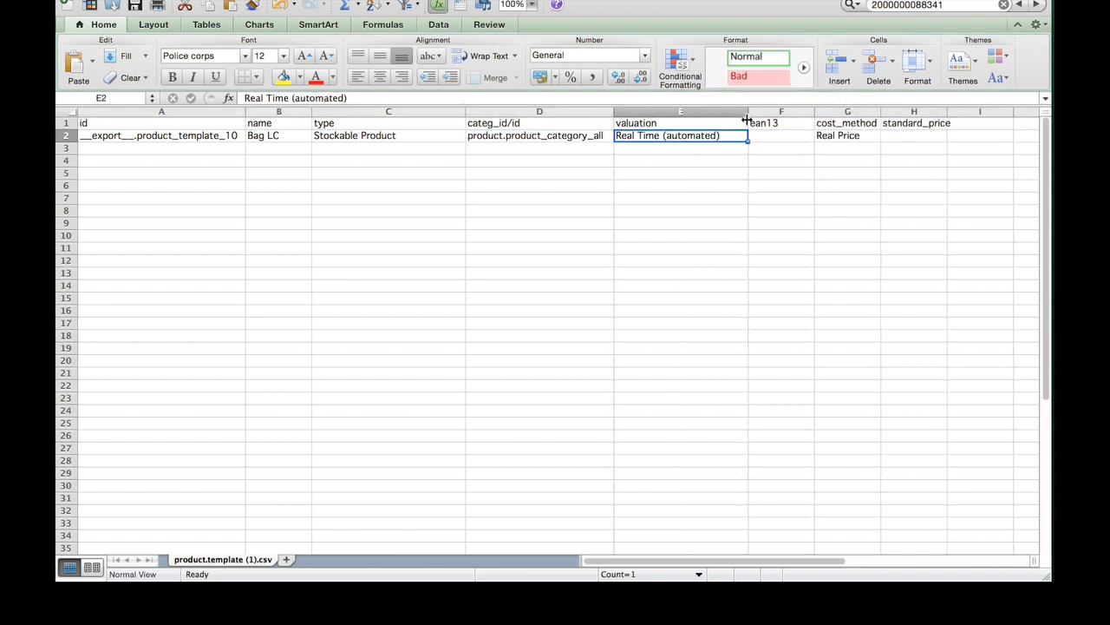
{"action": "key", "text": "Right"}
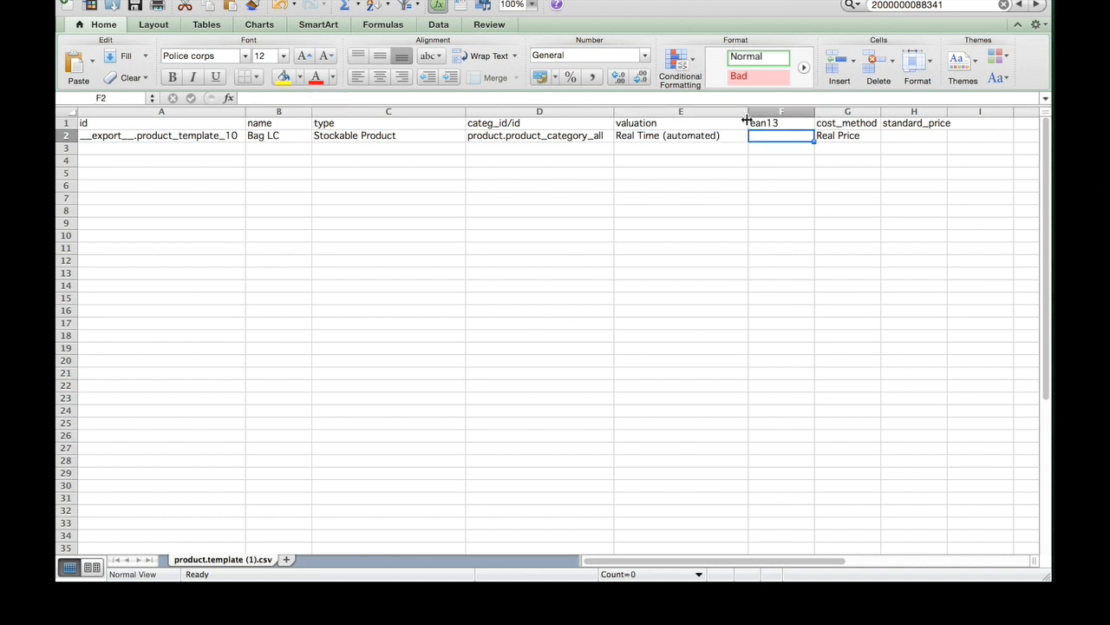
{"action": "key", "text": "Right"}
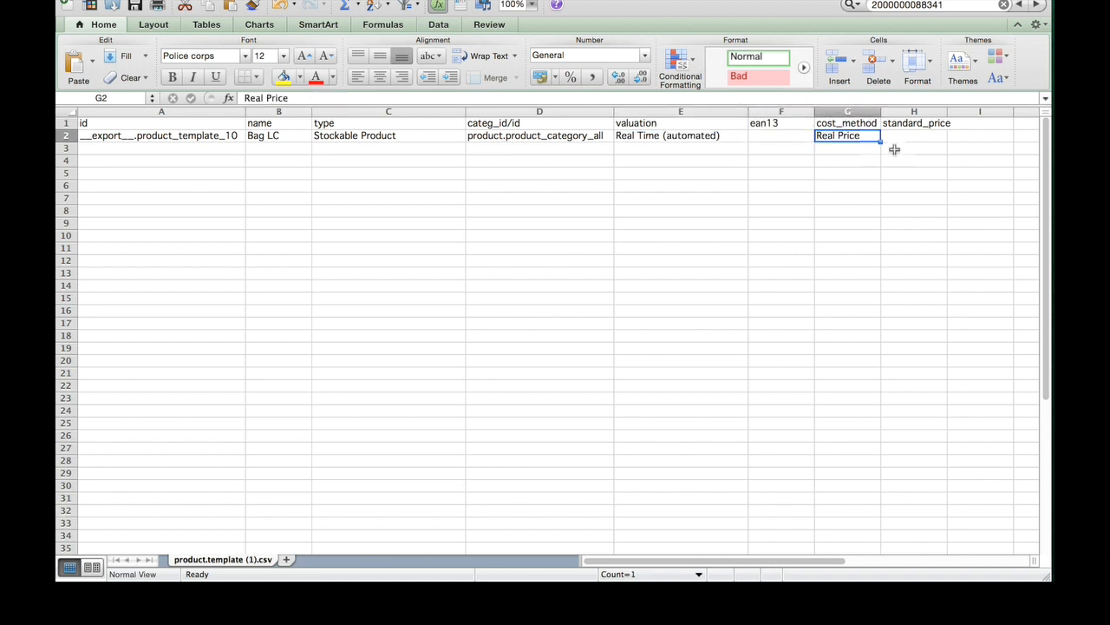
{"action": "left_click_drag", "start_coordinate": [882, 114], "coordinate": [901, 116]}
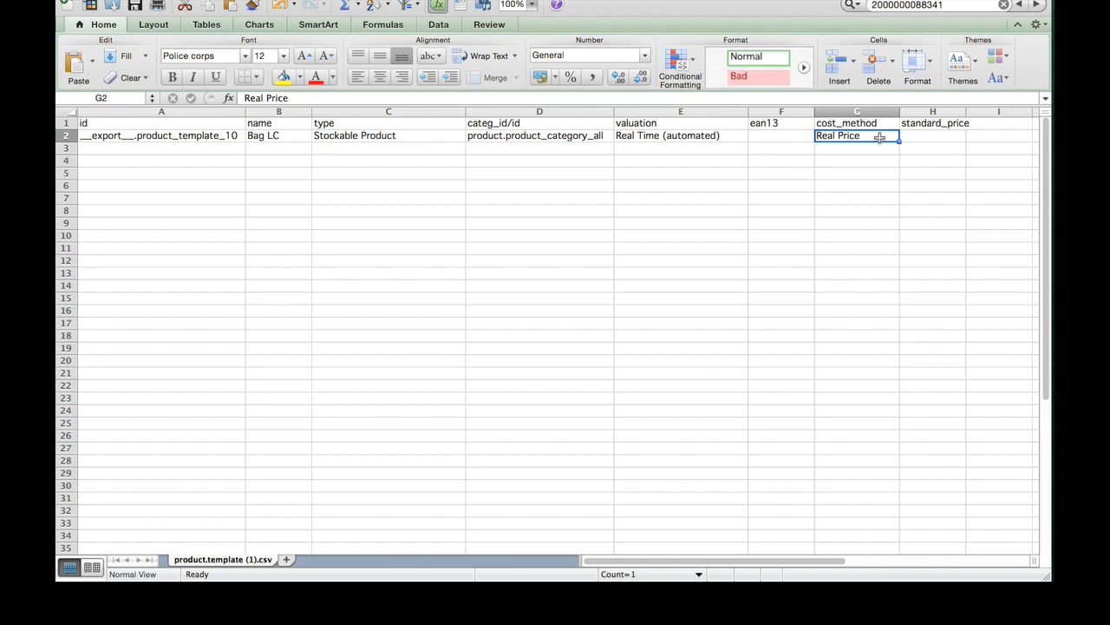
Enter Shampoo 23 in the name column of row 3 as a new product.
{"action": "left_click", "coordinate": [943, 136]}
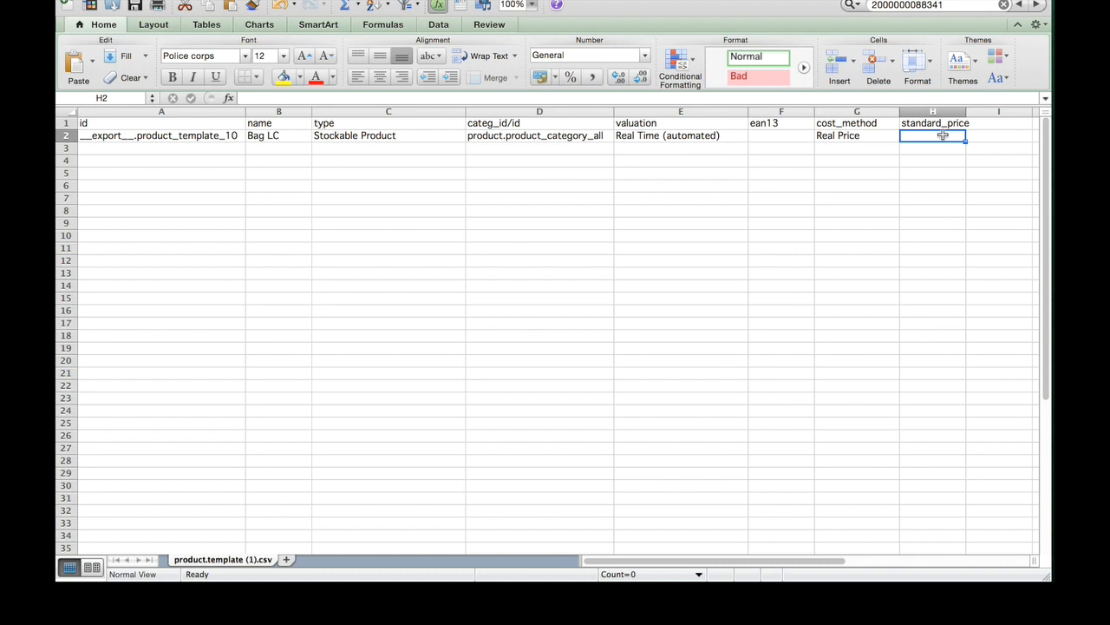
{"action": "key", "text": "Return"}
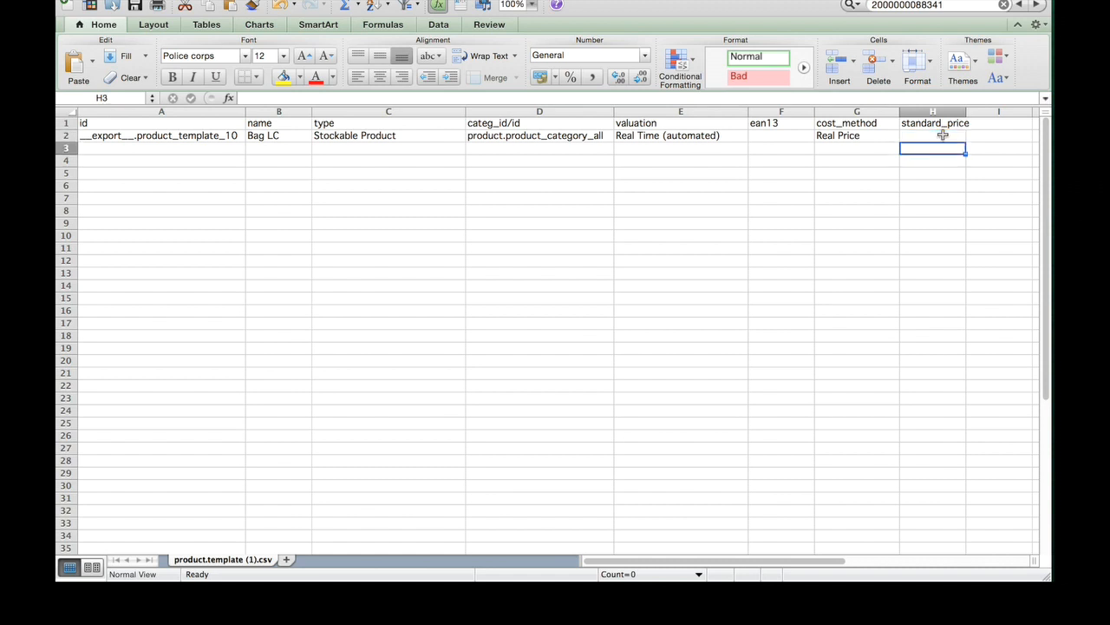
{"action": "key", "text": "Left"}
{"action": "key", "text": "Left"}
{"action": "key", "text": "Left"}
{"action": "key", "text": "Left"}
{"action": "key", "text": "Left"}
{"action": "key", "text": "Left"}
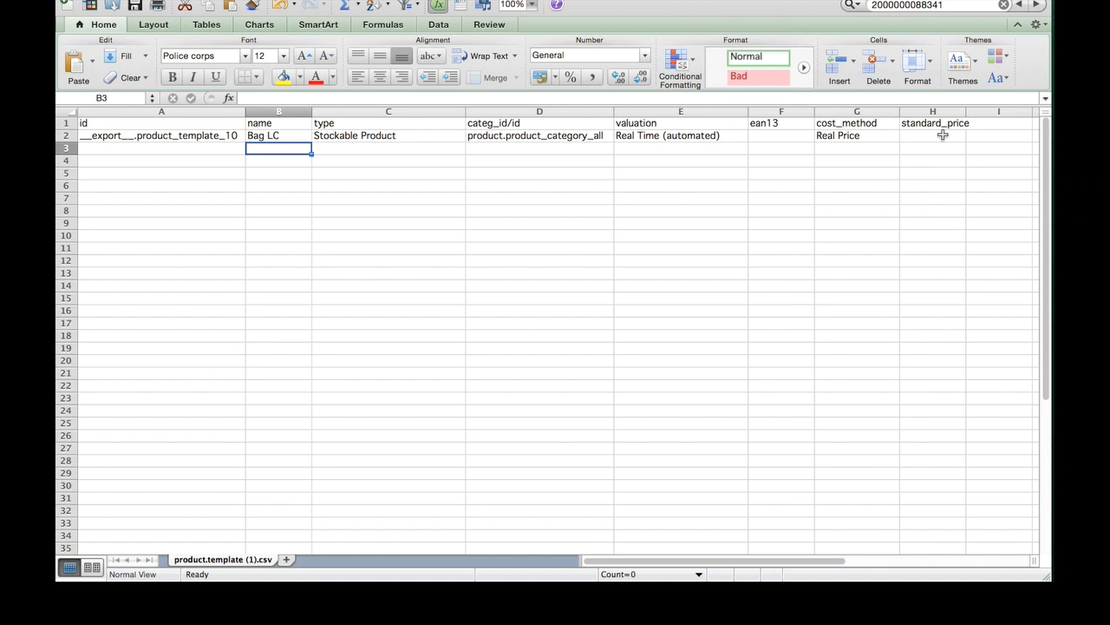
{"action": "type", "text": "Sham"}
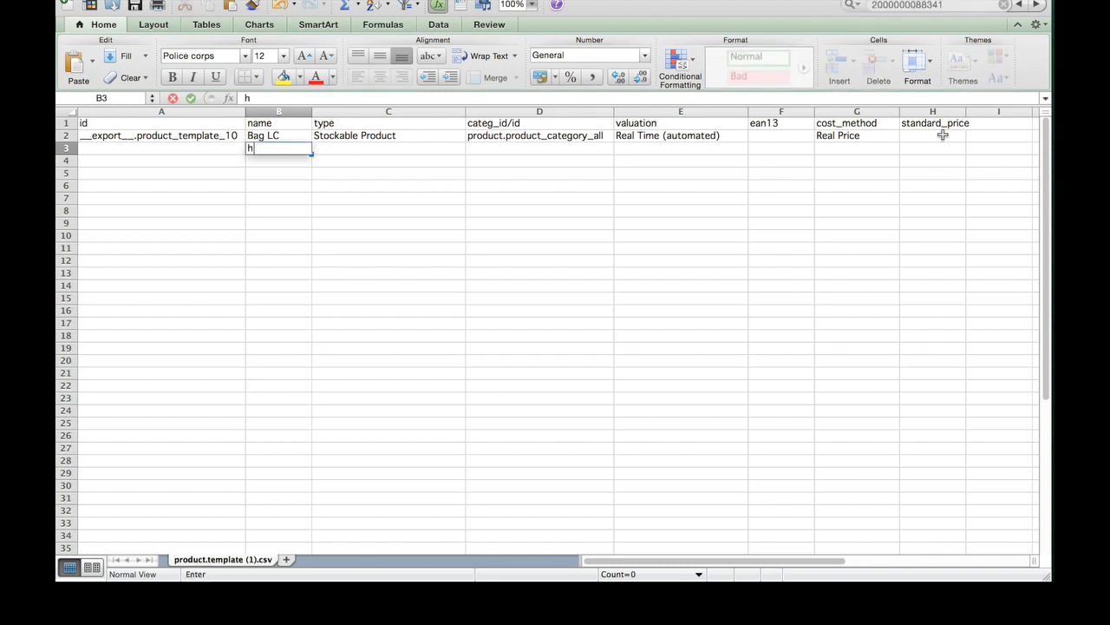
{"action": "type", "text": "poo 23"}
{"action": "key", "text": "Tab"}
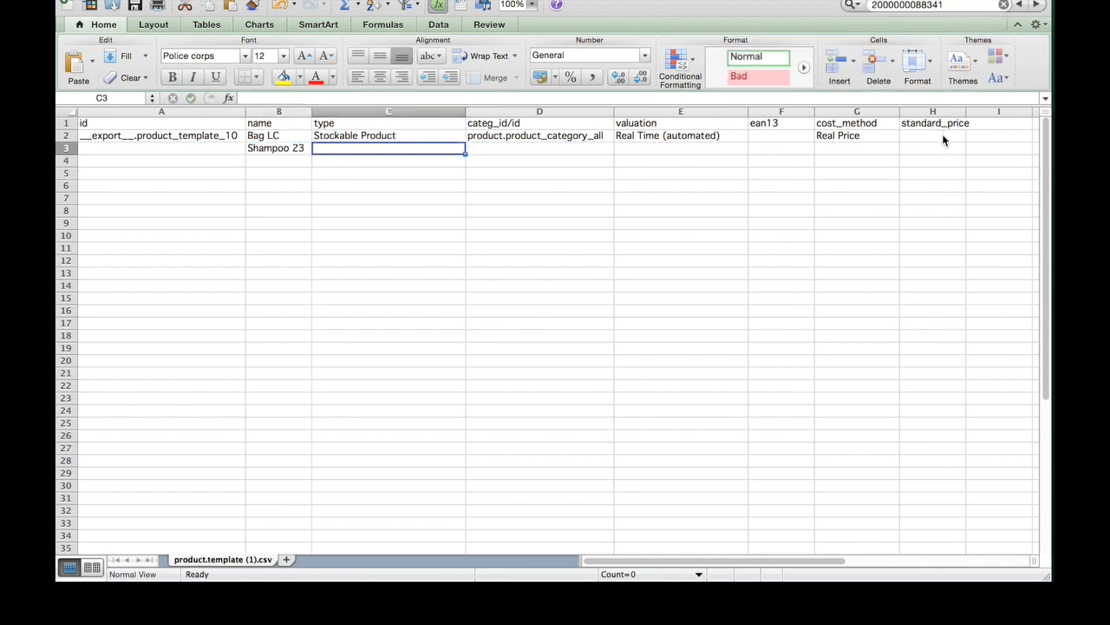
Copy the type Stockable Product and the category product.product_category_all from the Bag LC row into the Shampoo 23 row.
{"action": "key", "text": "Up"}
{"action": "key", "text": "ctrl+c"}
{"action": "key", "text": "Down"}
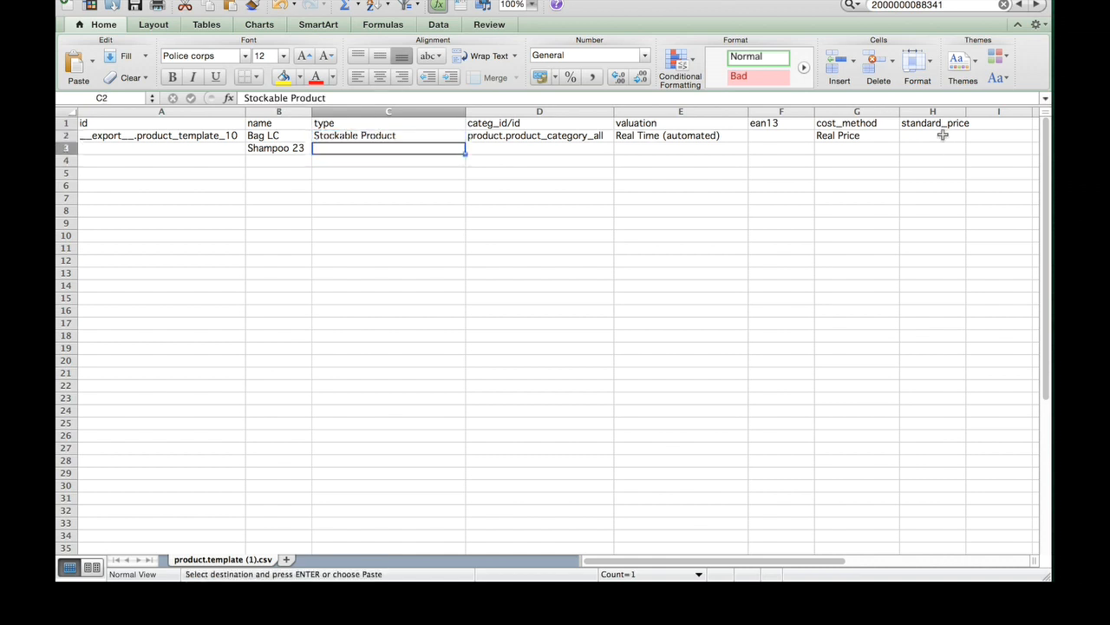
{"action": "key", "text": "ctrl+v"}
{"action": "key", "text": "Tab"}
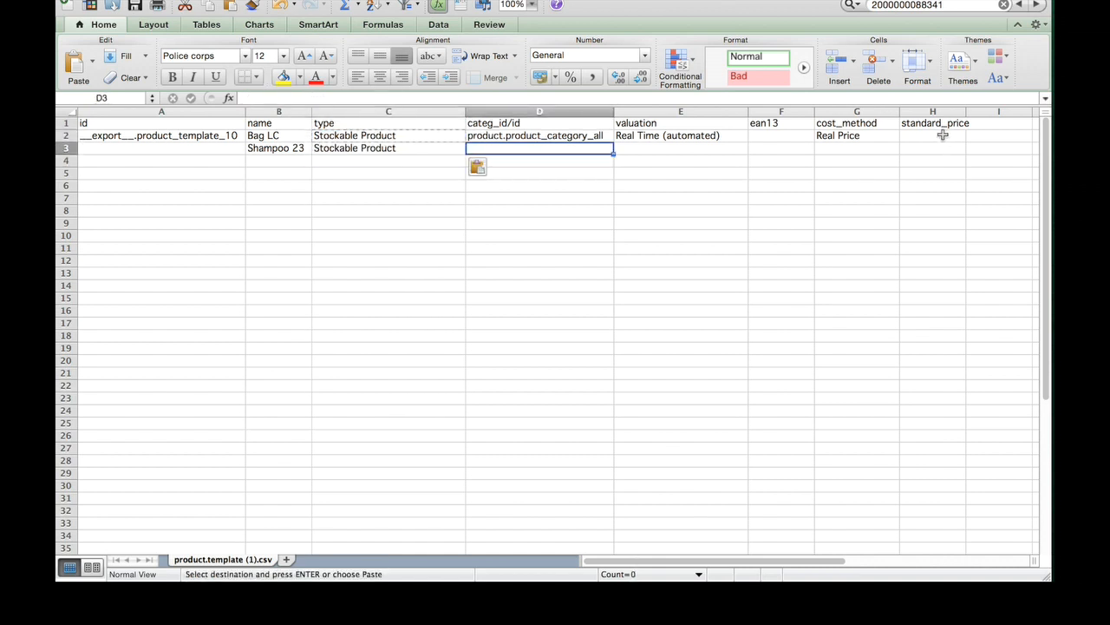
{"action": "key", "text": "Up"}
{"action": "key", "text": "ctrl+c"}
{"action": "key", "text": "Down"}
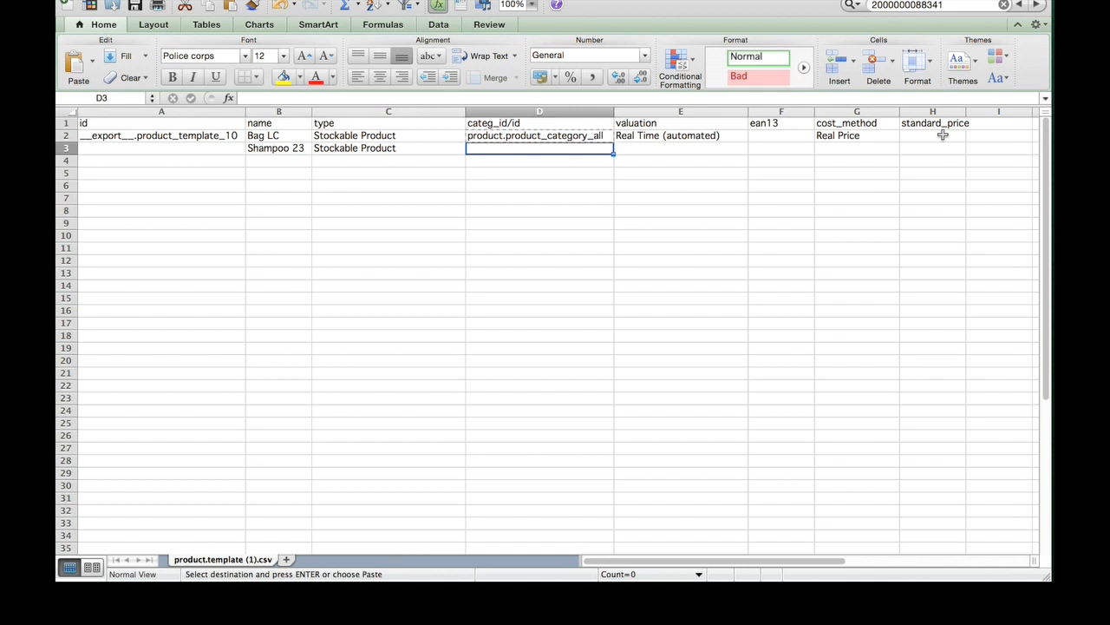
{"action": "key", "text": "ctrl+v"}
{"action": "key", "text": "Tab"}
Copy Bag LC's cells from valuation through standard_price, including Real Time (automated) and Real Price, into the Shampoo 23 row.
{"action": "key", "text": "Up"}
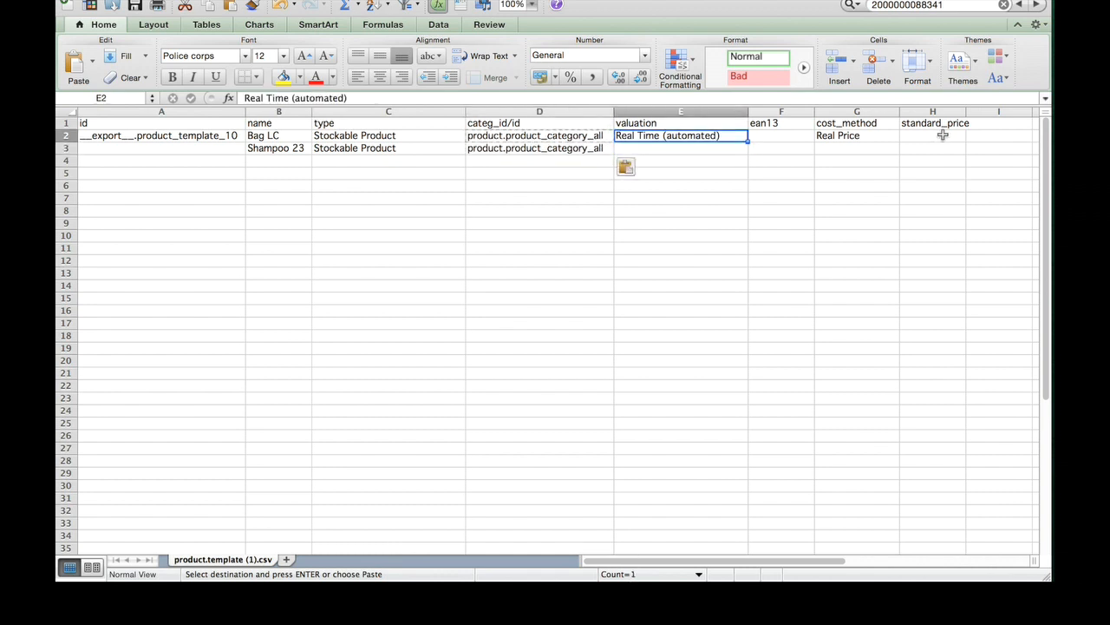
{"action": "key", "text": "shift+Right"}
{"action": "key", "text": "shift+Right"}
{"action": "key", "text": "shift+Right"}
{"action": "key", "text": "ctrl+c"}
{"action": "key", "text": "Down"}
{"action": "key", "text": "ctrl+v"}
{"action": "key", "text": "Right"}
{"action": "key", "text": "Right"}
{"action": "key", "text": "Right"}
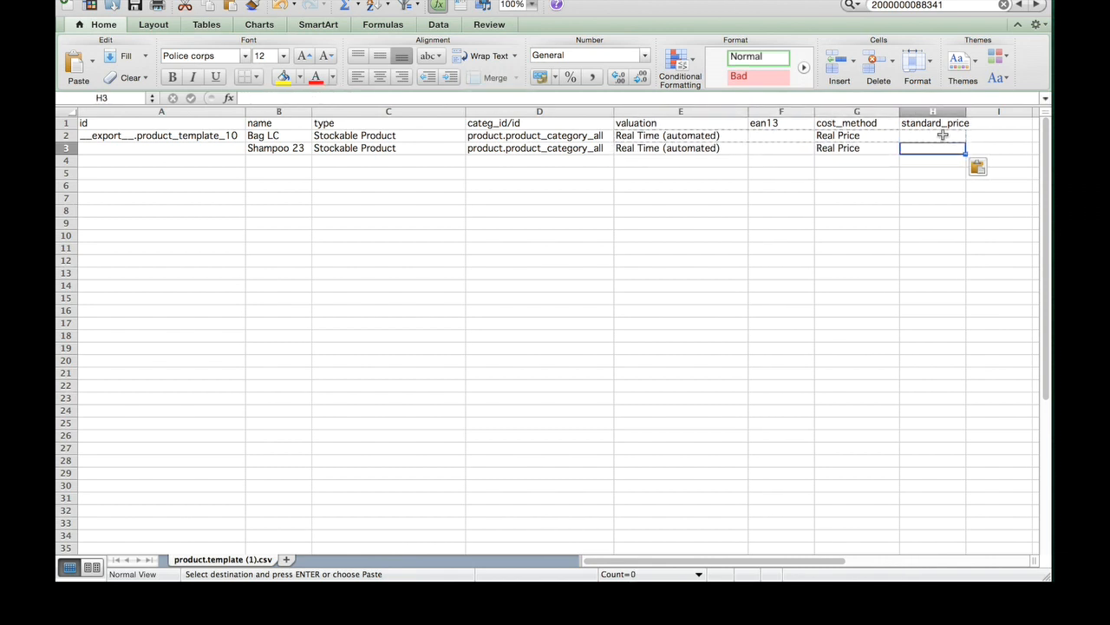
{"action": "type", "text": "13"}
{"action": "key", "text": "Left"}
{"action": "key", "text": "Left"}
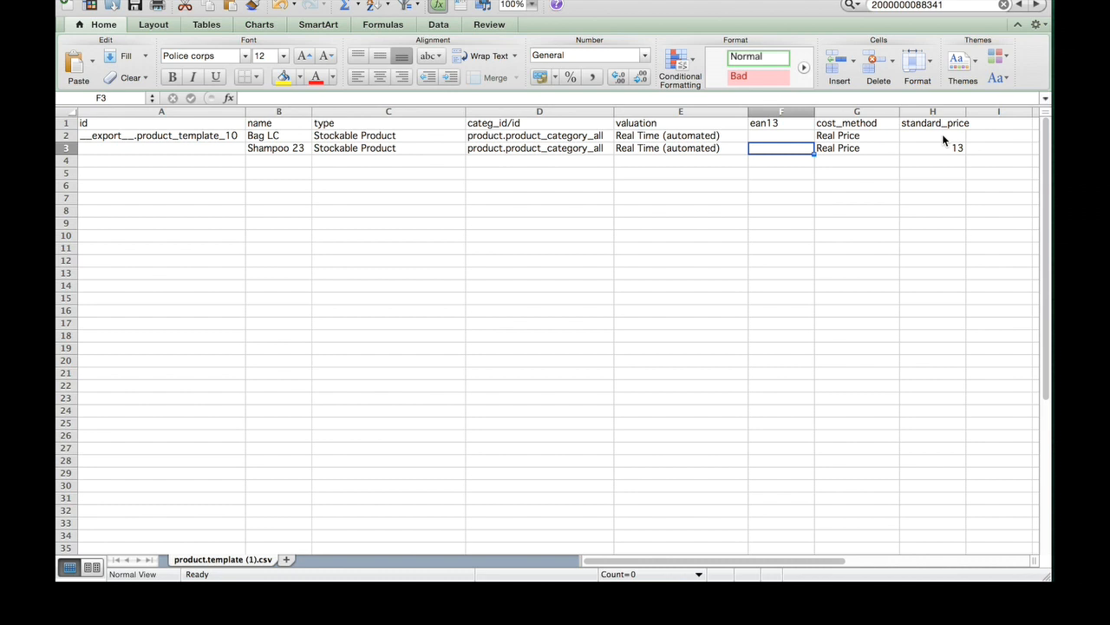
{"action": "key", "text": "super+v"}
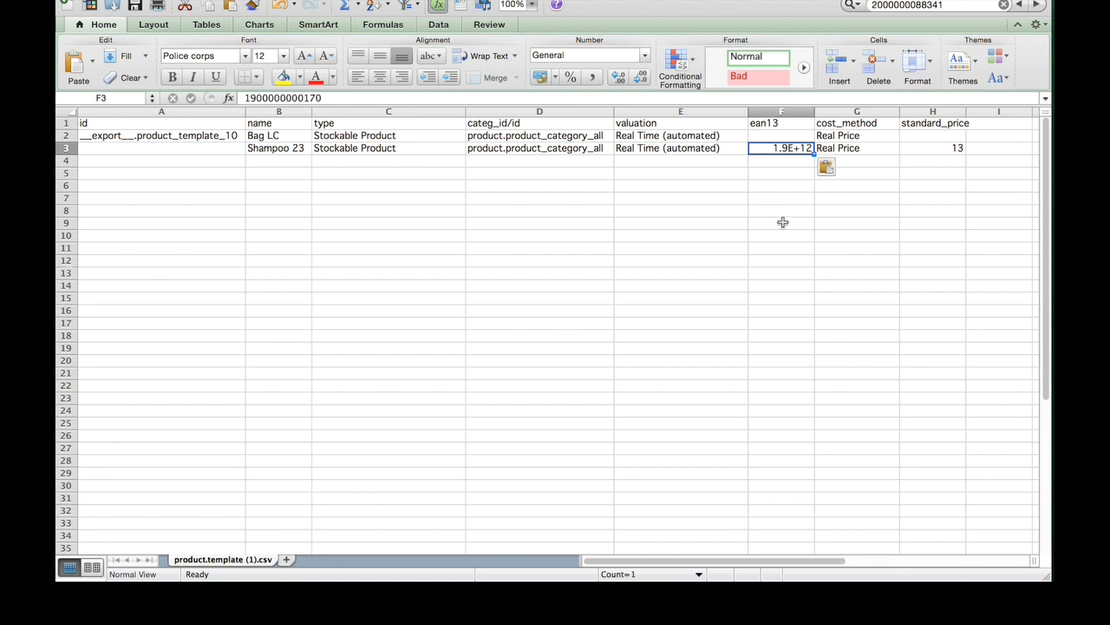
Format the whole ean13 column as Number without decimal places.
{"action": "left_click", "coordinate": [791, 108]}
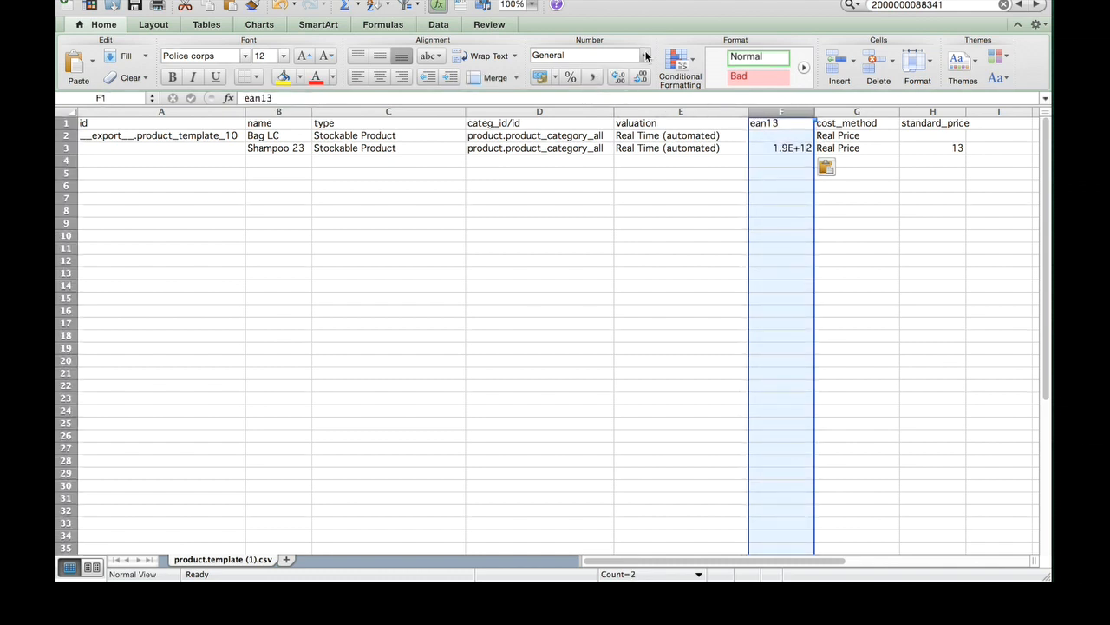
{"action": "left_click", "coordinate": [646, 56]}
{"action": "left_click", "coordinate": [570, 83]}
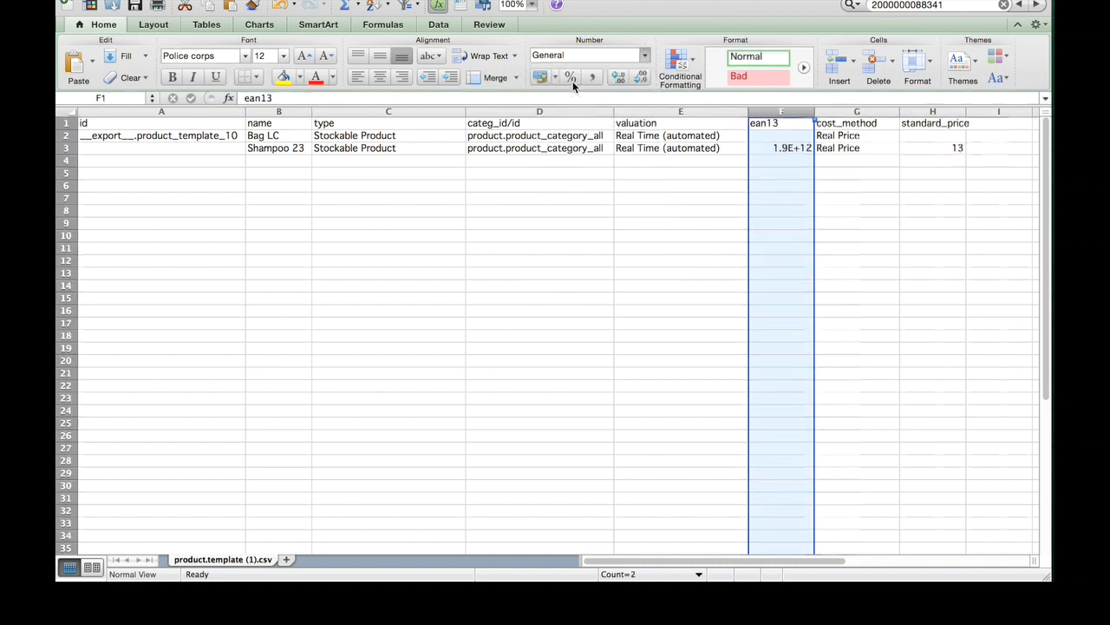
{"action": "left_click", "coordinate": [644, 79]}
{"action": "left_click", "coordinate": [644, 79]}
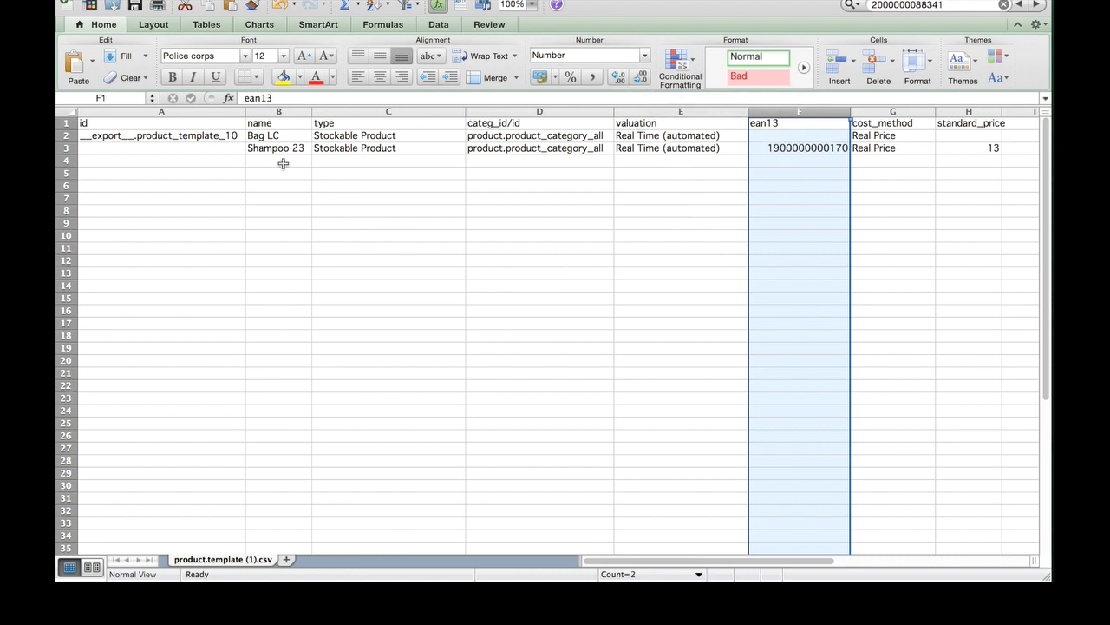
Go to the id cell of the Shampoo 23 row to examine it.
{"action": "key", "text": "Down"}
{"action": "key", "text": "Down"}
{"action": "key", "text": "Down"}
{"action": "key", "text": "Left"}
{"action": "key", "text": "Left"}
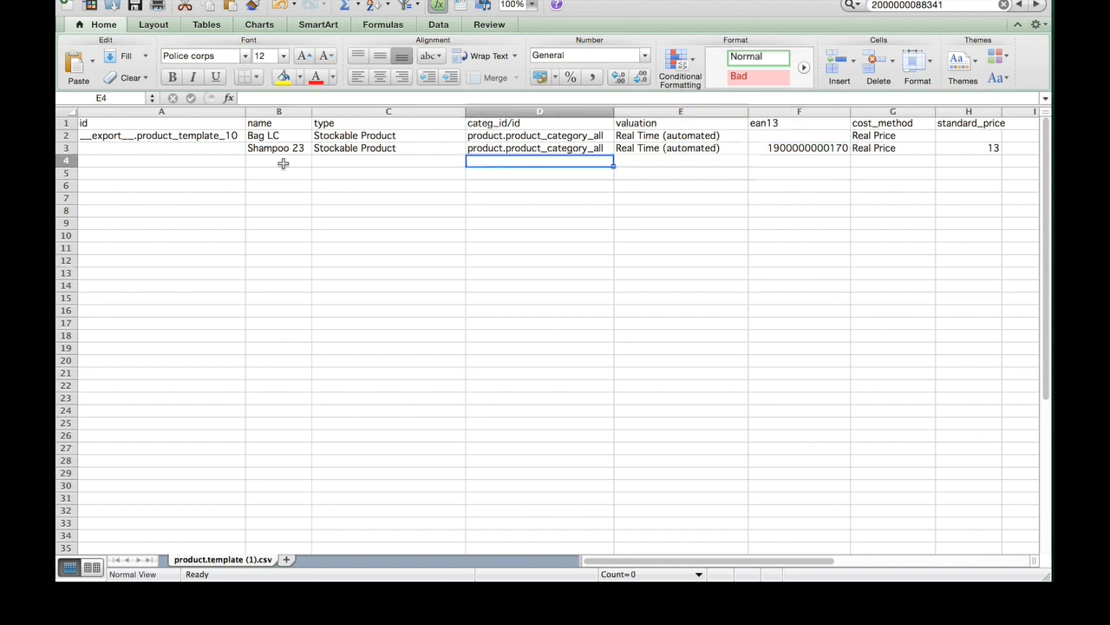
{"action": "key", "text": "Left"}
{"action": "key", "text": "Left"}
{"action": "key", "text": "Left"}
{"action": "key", "text": "Up"}
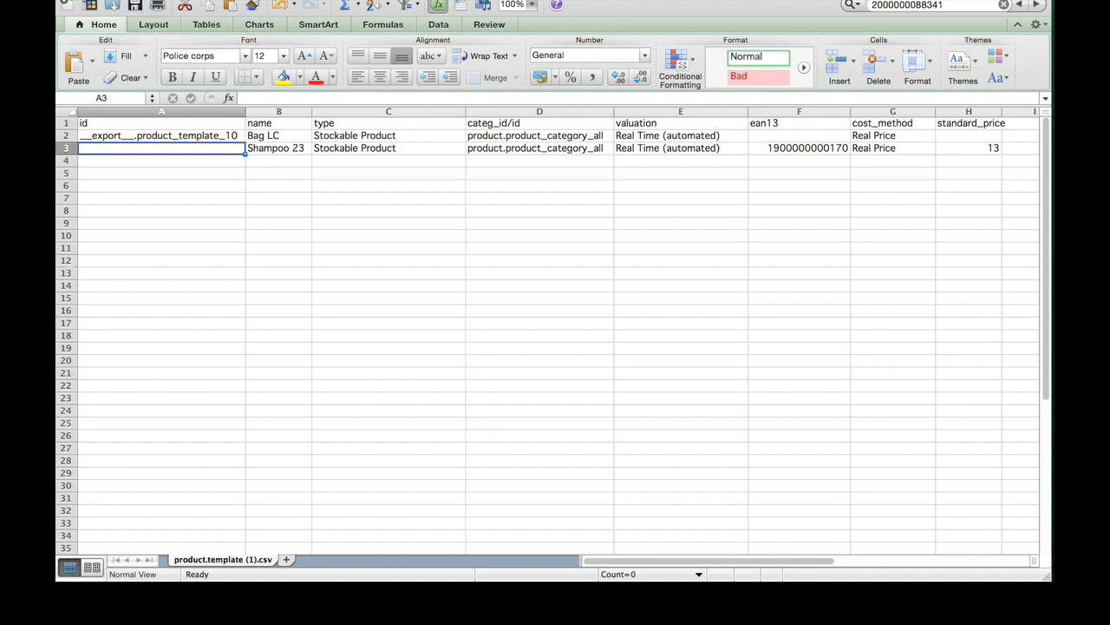
Save the sheet as a Windows Comma Separated (.csv) file, accepting the possible loss of workbook features.
{"action": "left_click", "coordinate": [156, 0]}
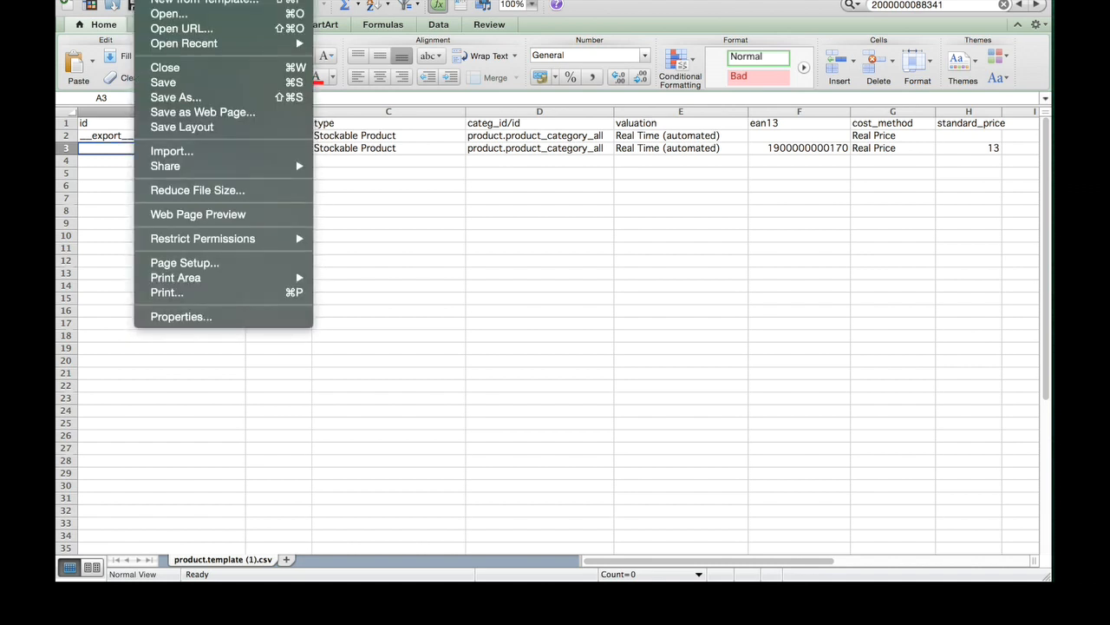
{"action": "left_click", "coordinate": [176, 97]}
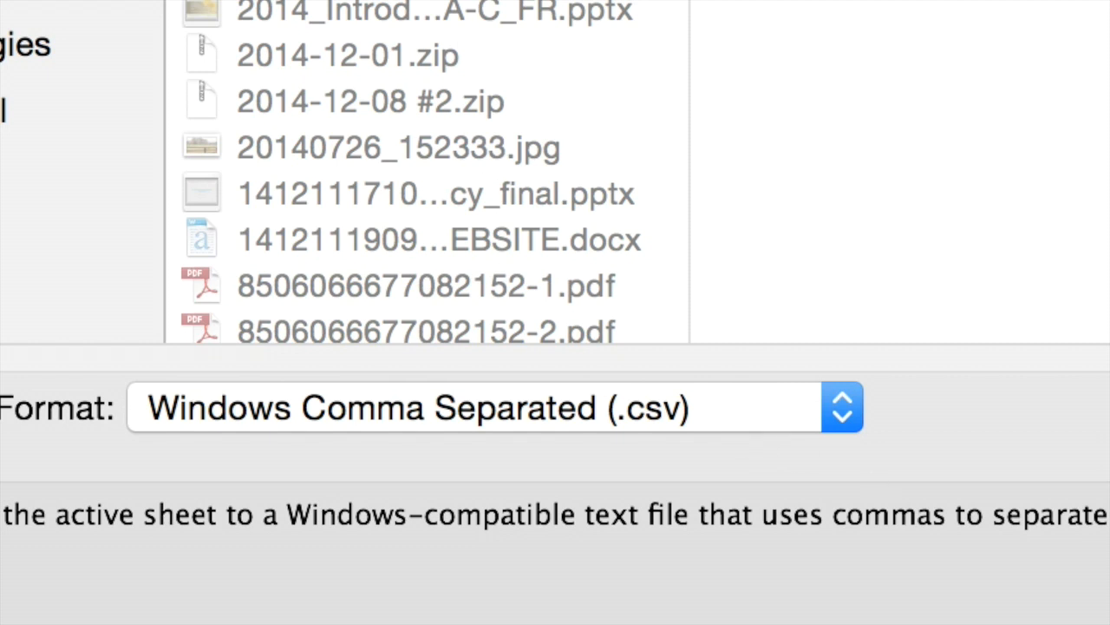
{"action": "key", "text": "Return"}
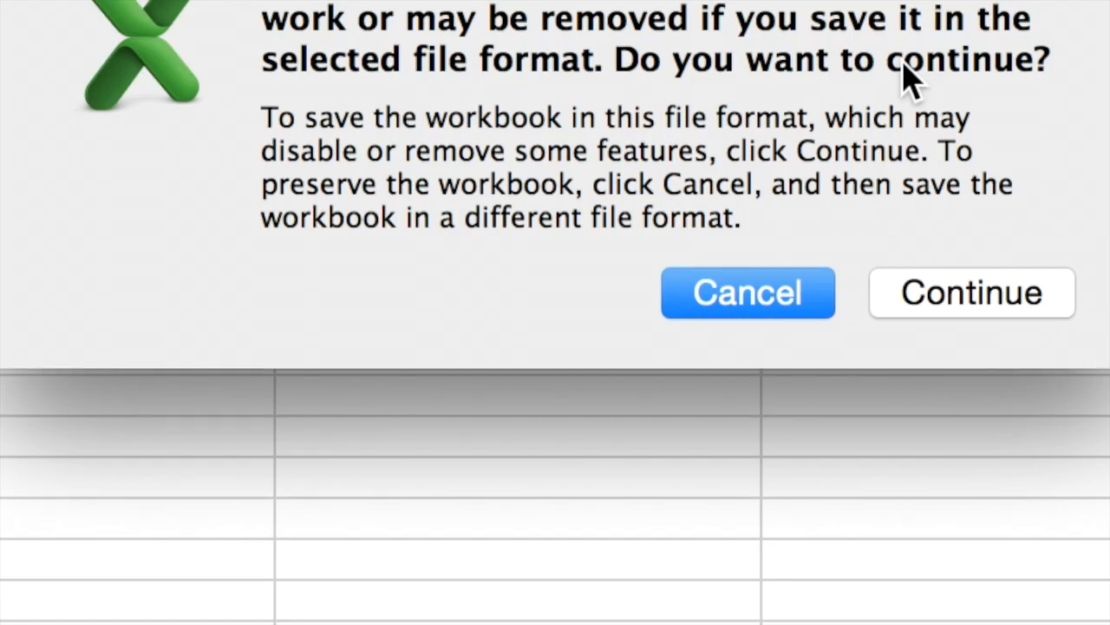
{"action": "left_click", "coordinate": [971, 293]}
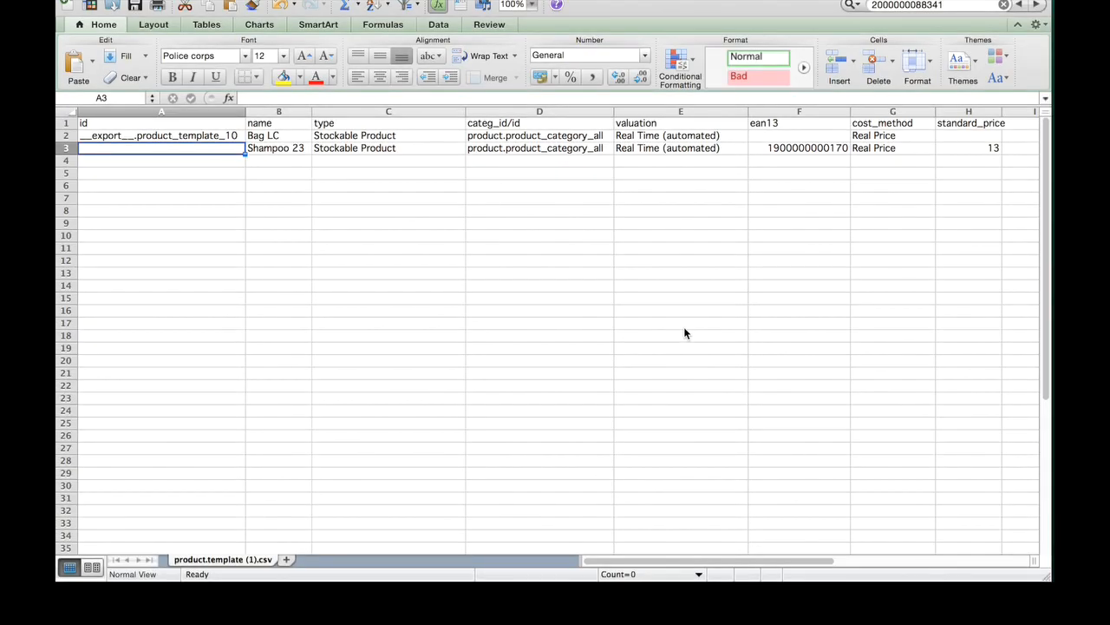
Switch to Odoo in the browser, close the export wizard and deselect the Bag LC product.
{"action": "key", "text": "super+Tab"}
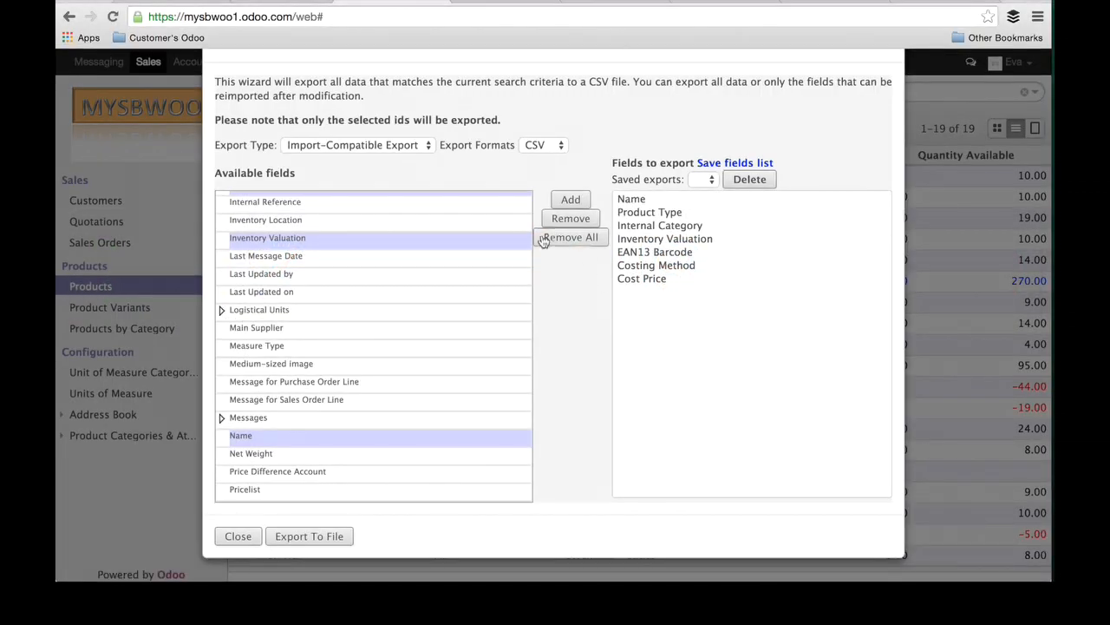
{"action": "left_click", "coordinate": [238, 537]}
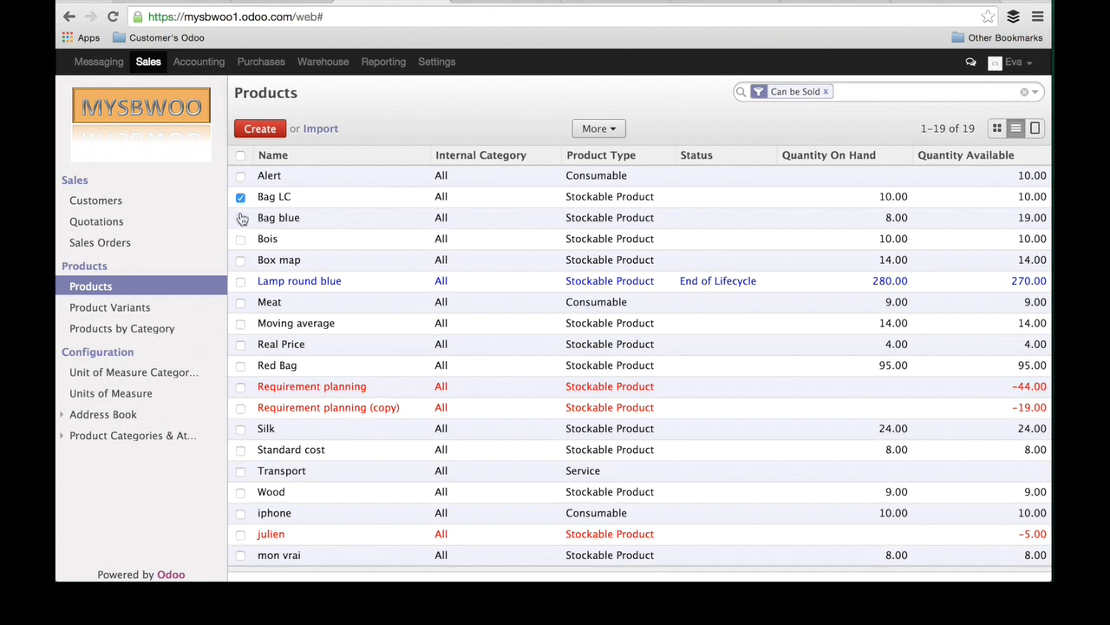
{"action": "left_click", "coordinate": [240, 197]}
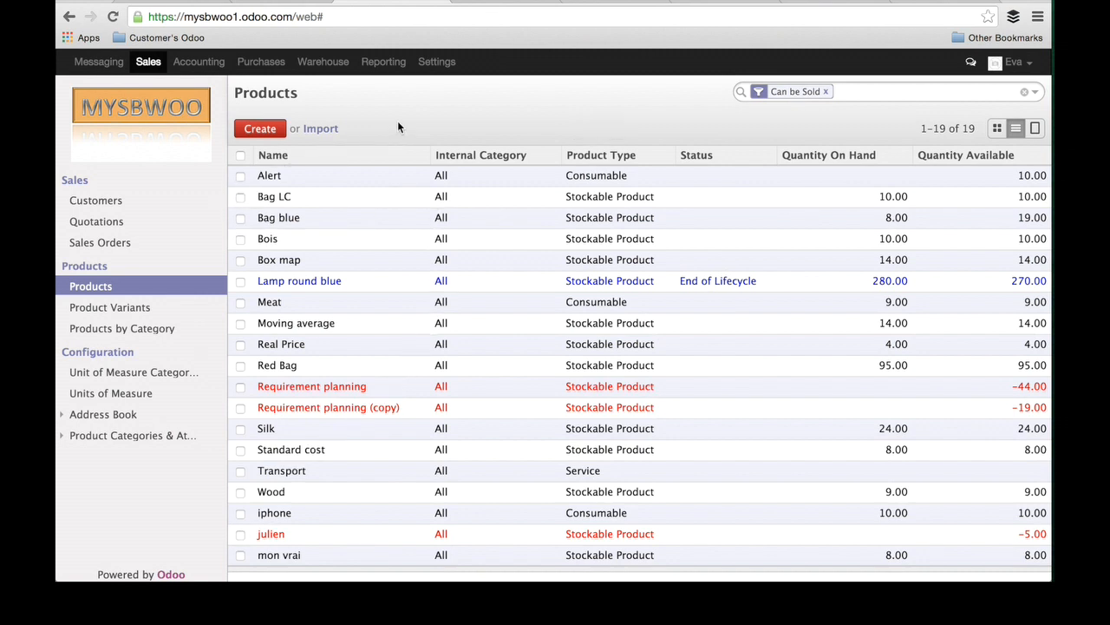
Load product.template (1).csv into the product import and validate its data after checking the column mapping.
{"action": "left_click", "coordinate": [320, 130]}
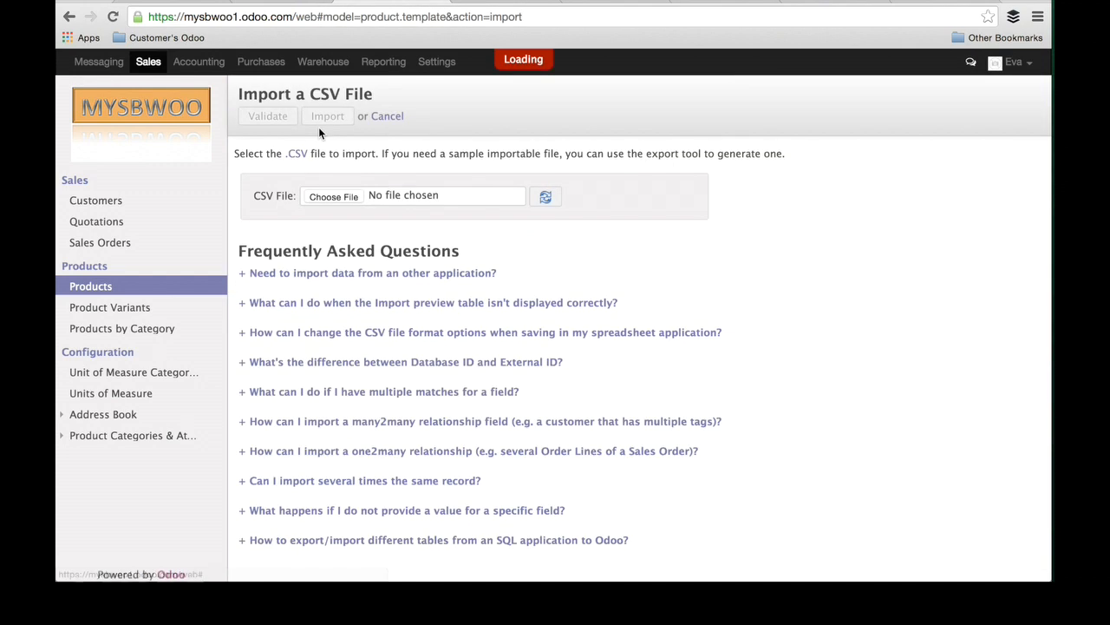
{"action": "left_click", "coordinate": [333, 196]}
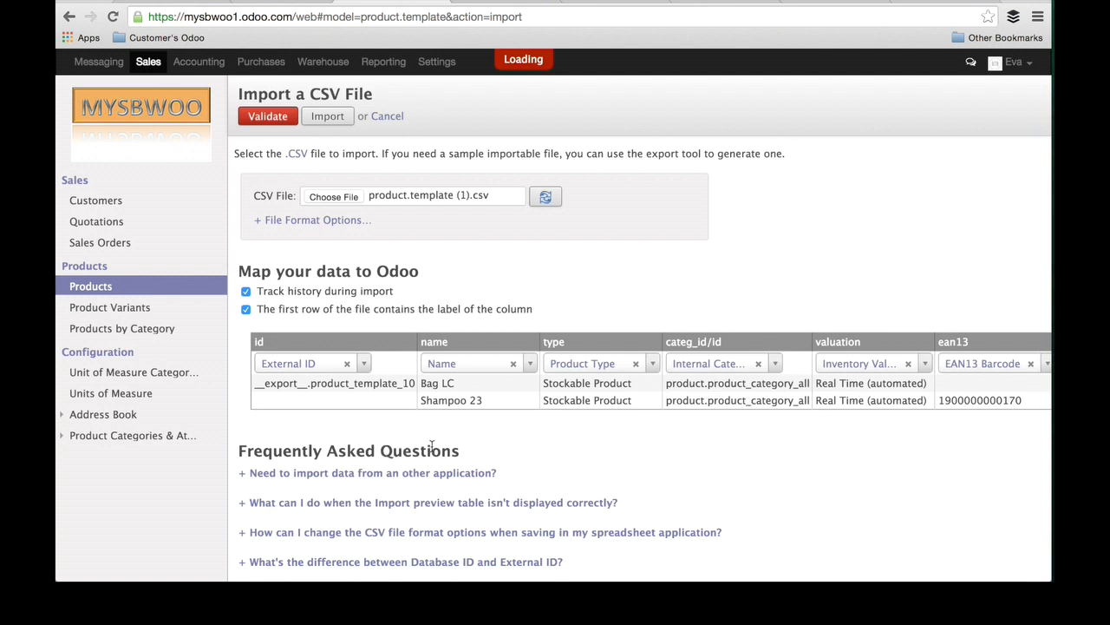
{"action": "scroll", "coordinate": [431, 445], "scroll_direction": "right", "scroll_amount": 1}
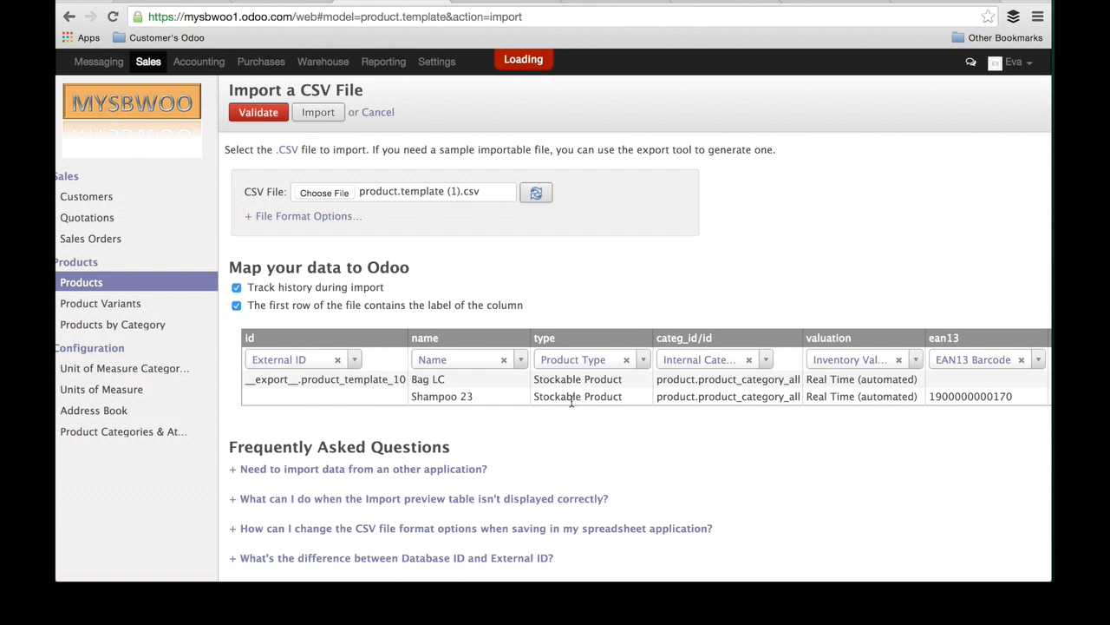
{"action": "scroll", "coordinate": [816, 408], "scroll_direction": "right", "scroll_amount": 1}
{"action": "scroll", "coordinate": [815, 408], "scroll_direction": "right", "scroll_amount": 5}
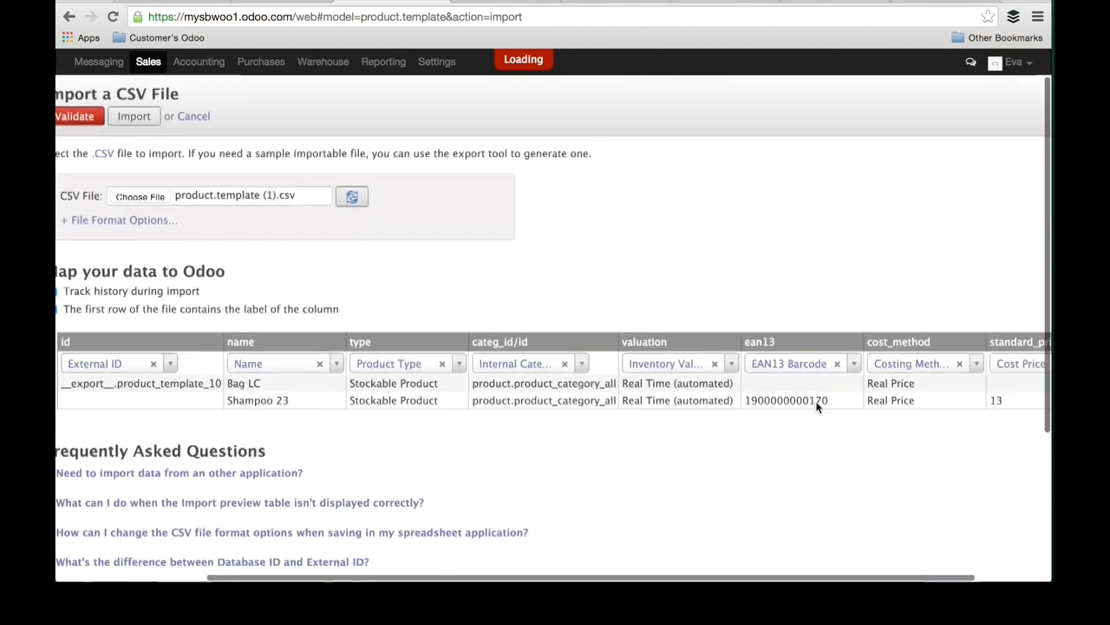
{"action": "scroll", "coordinate": [812, 429], "scroll_direction": "left", "scroll_amount": 5}
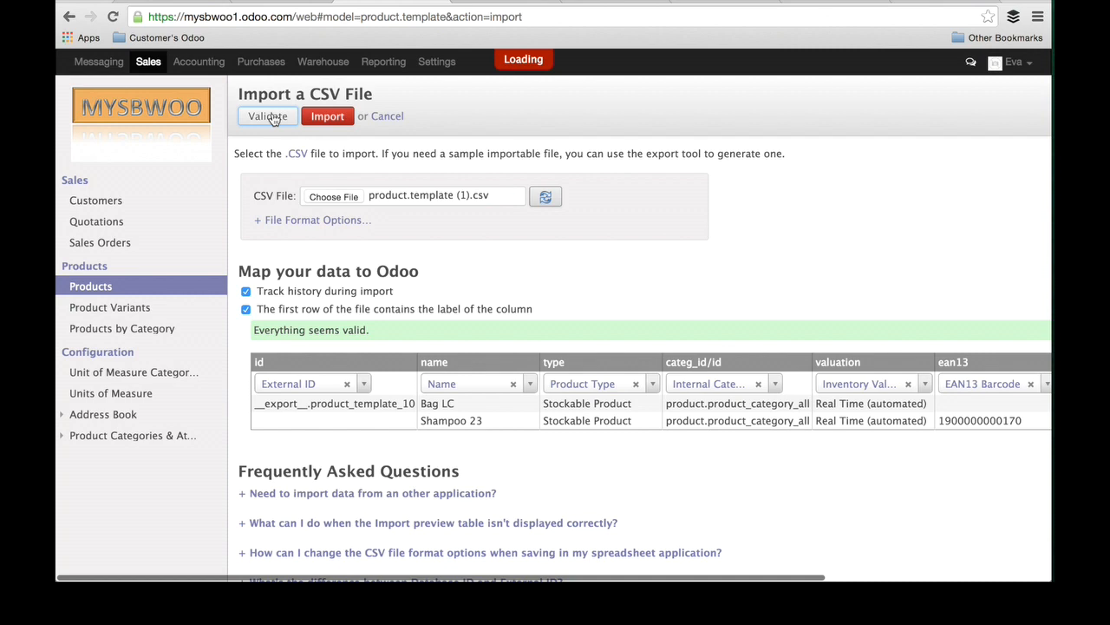
Switch back to Excel and enter Filofax in the name column of row 4 as a new product.
{"action": "key", "text": "super+Tab"}
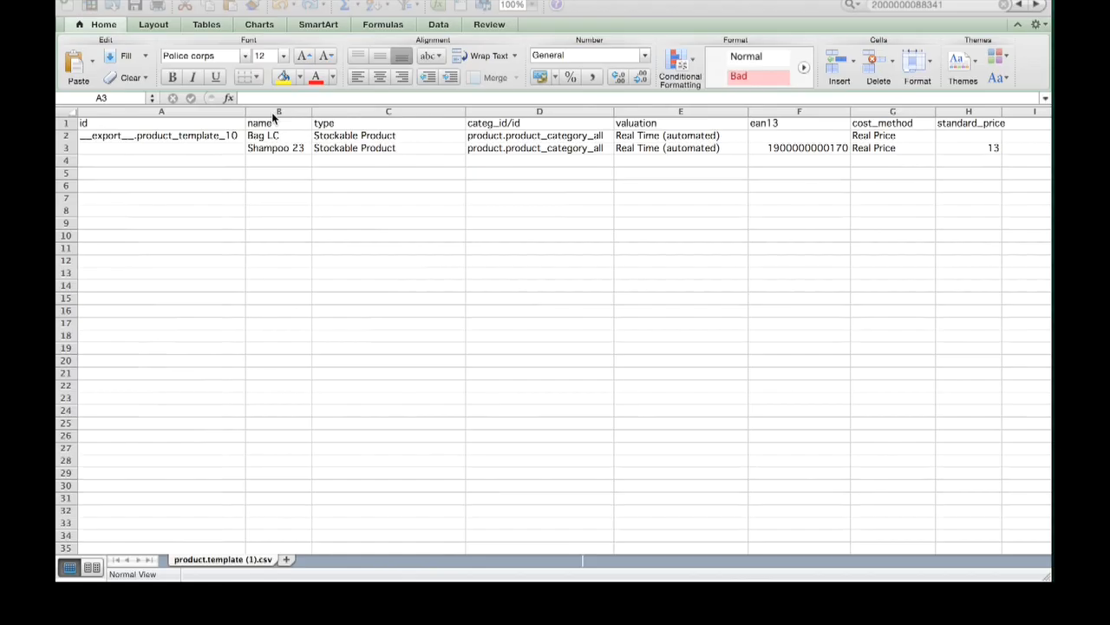
{"action": "key", "text": "Down"}
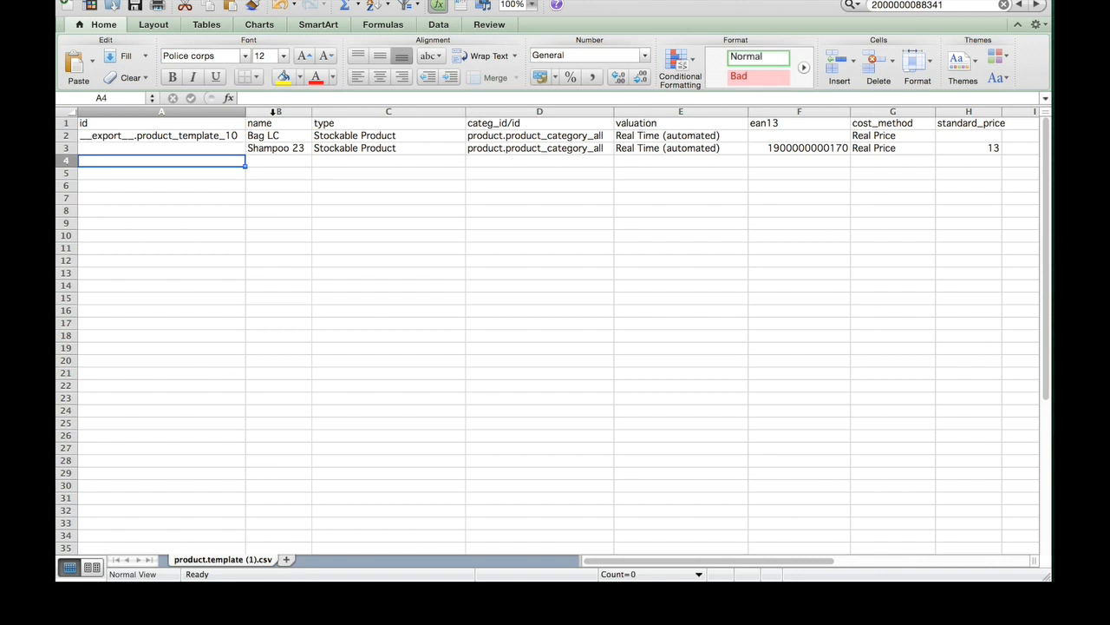
{"action": "key", "text": "Right"}
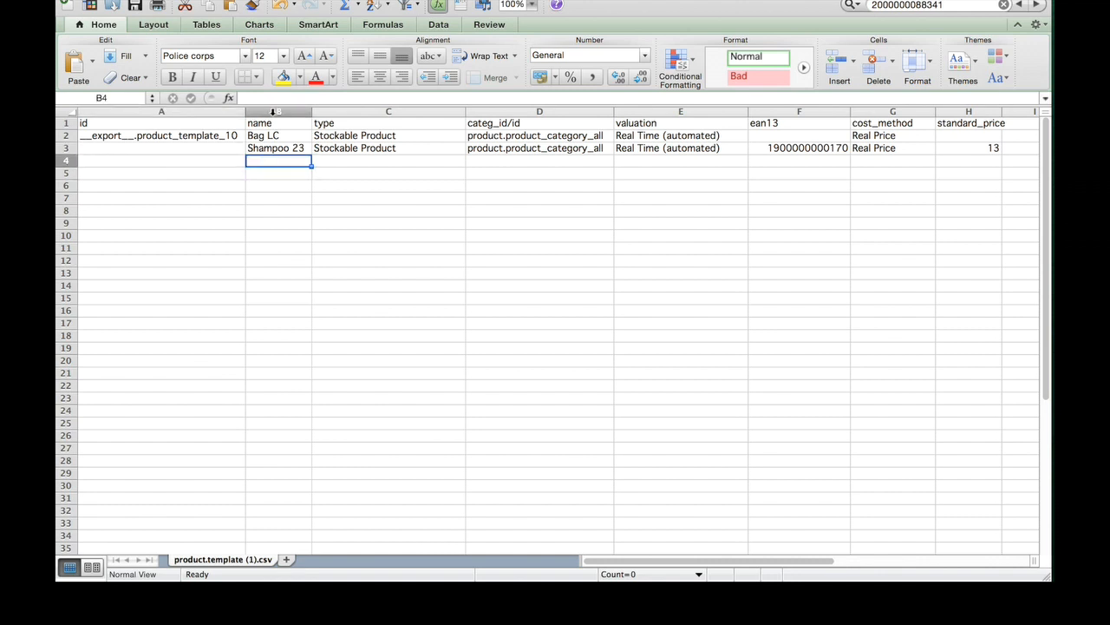
{"action": "type", "text": "Fil"}
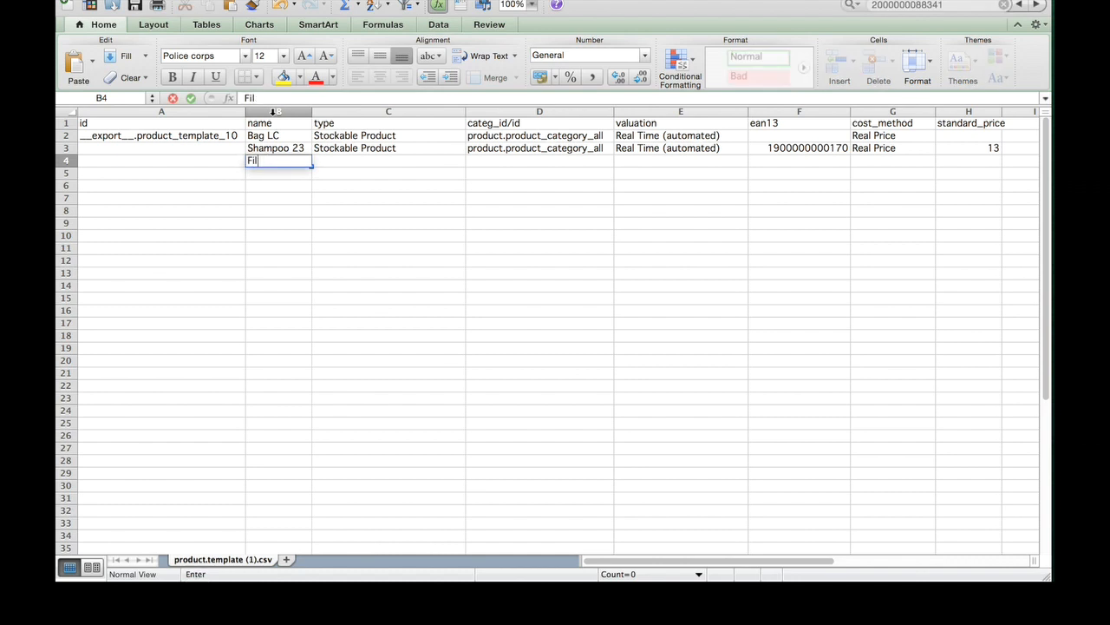
{"action": "type", "text": "ofax"}
{"action": "key", "text": "Tab"}
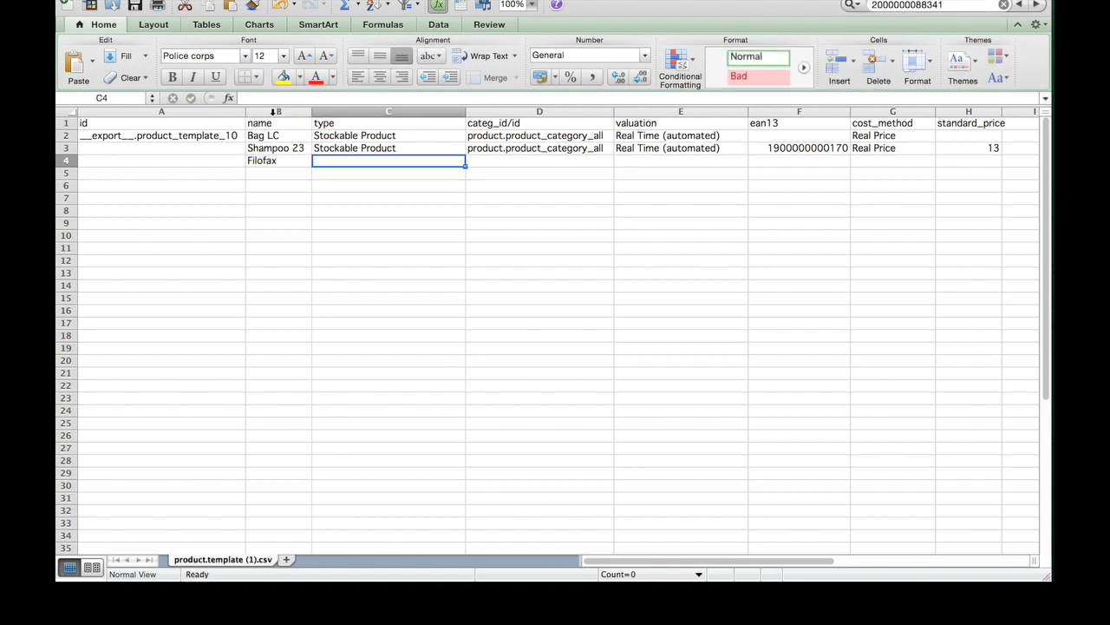
Copy Shampoo 23's values from type through standard_price into the Filofax row.
{"action": "key", "text": "Up"}
{"action": "key", "text": "shift+Right"}
{"action": "key", "text": "shift+Right"}
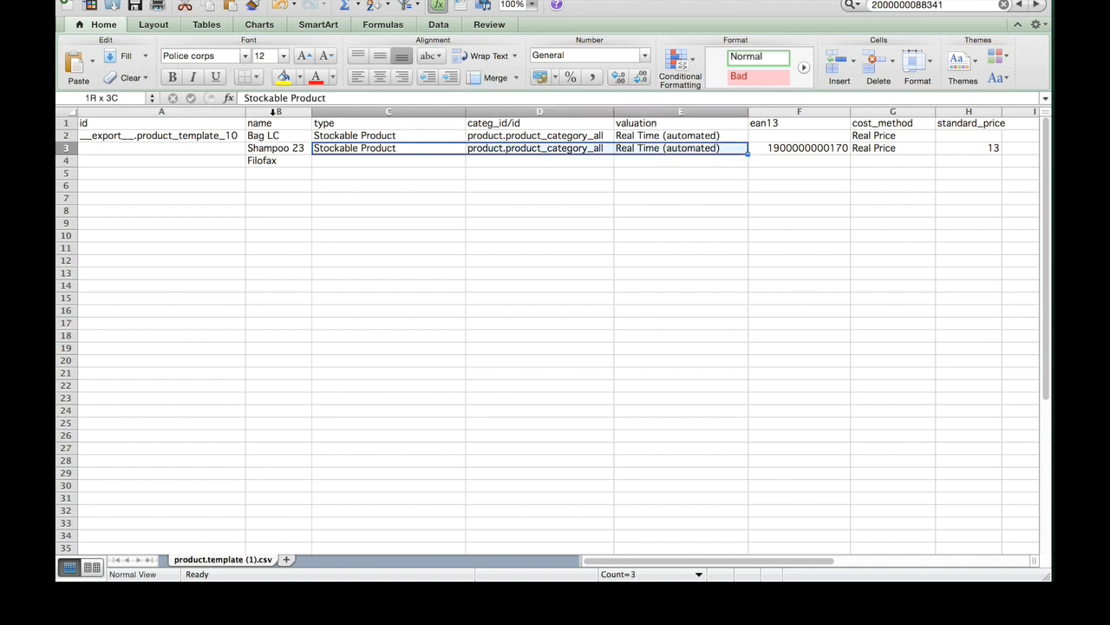
{"action": "key", "text": "shift+Right"}
{"action": "key", "text": "shift+Right"}
{"action": "key", "text": "shift+Right"}
{"action": "key", "text": "super+c"}
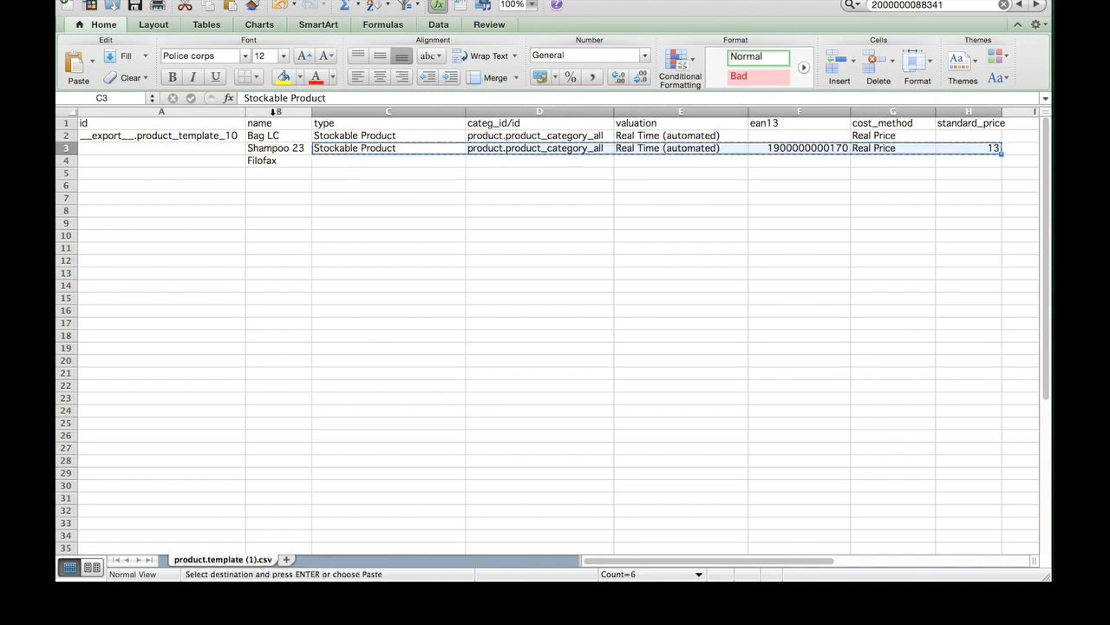
{"action": "key", "text": "Down"}
{"action": "key", "text": "super+v"}
Set Filofax's ean13 to 9393 and its standard_price to 140.
{"action": "key", "text": "Left"}
{"action": "key", "text": "Right"}
{"action": "key", "text": "Right"}
{"action": "key", "text": "Right"}
{"action": "key", "text": "Right"}
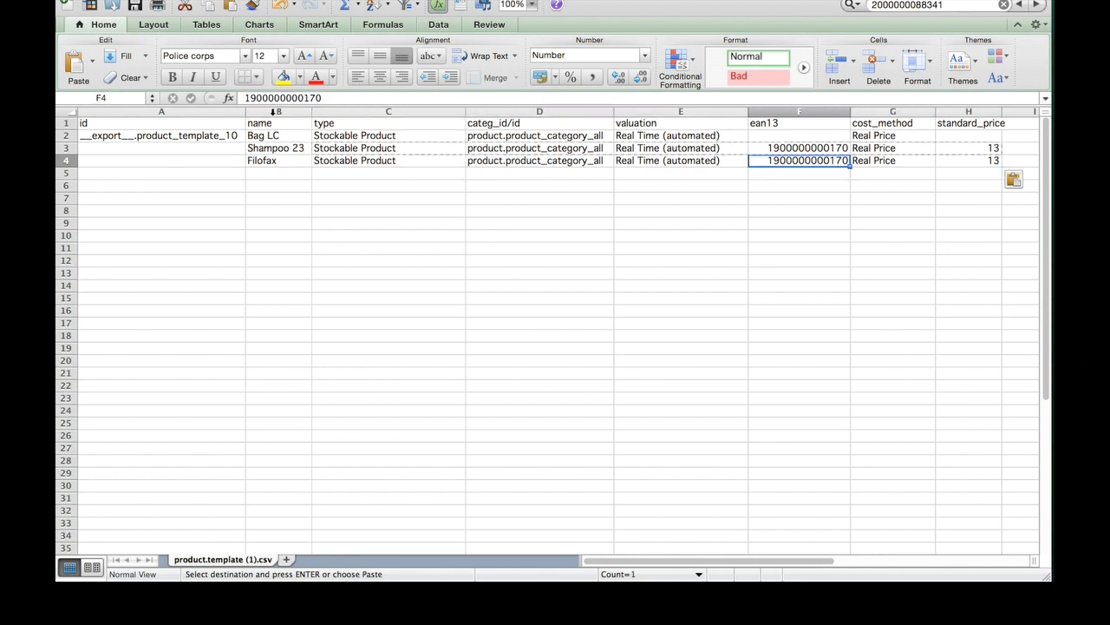
{"action": "type", "text": "9393"}
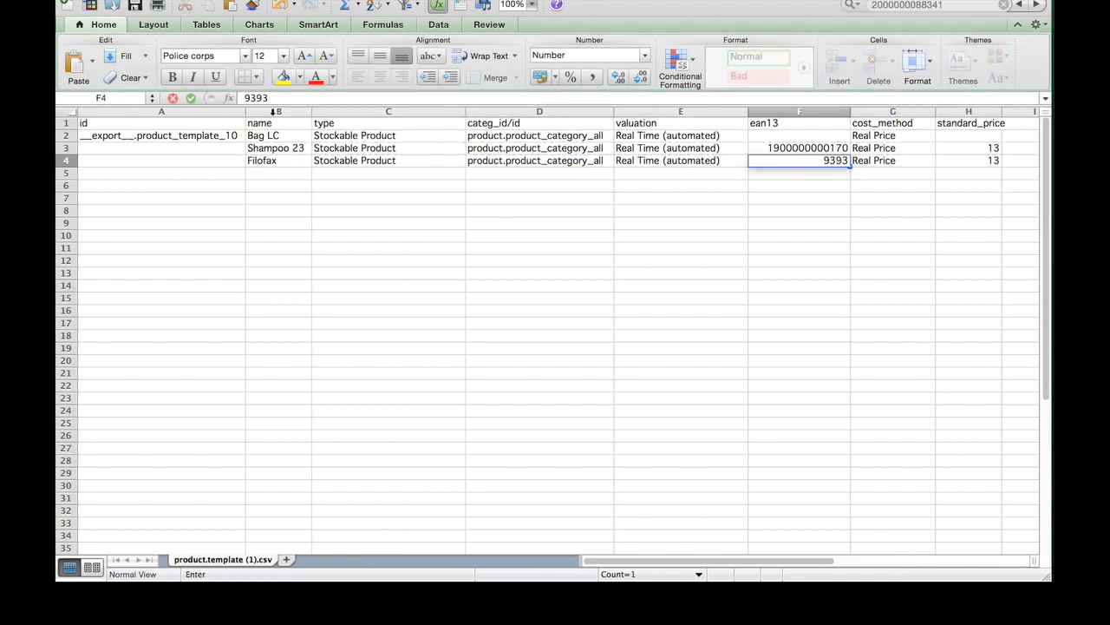
{"action": "key", "text": "Right"}
{"action": "key", "text": "Right"}
{"action": "type", "text": "14"}
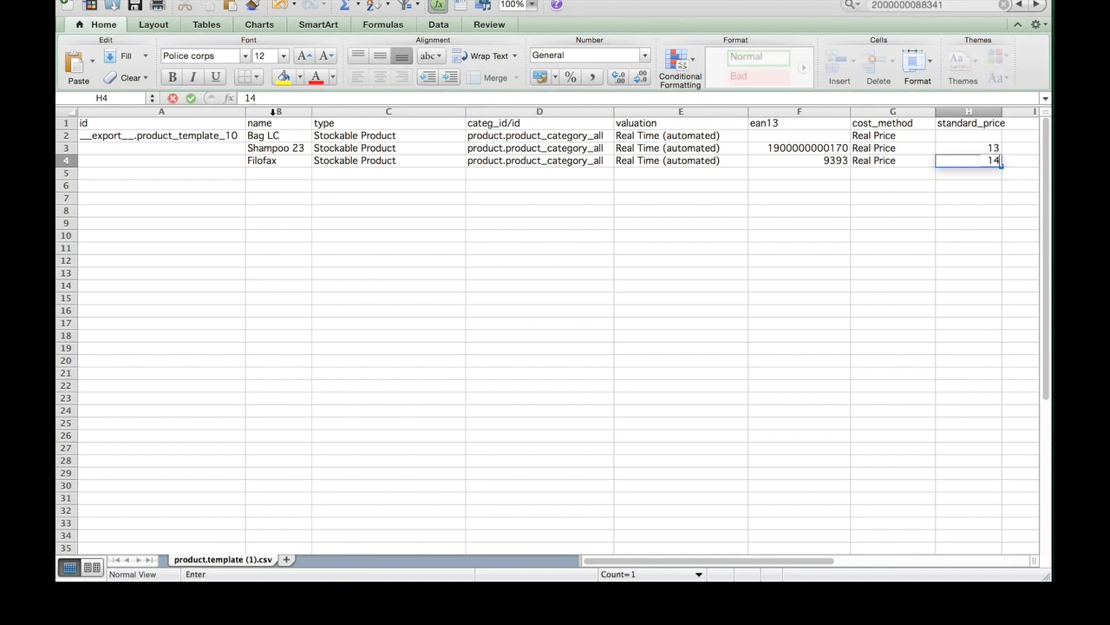
{"action": "type", "text": "0"}
{"action": "key", "text": "Left"}
{"action": "key", "text": "Left"}
{"action": "key", "text": "Left"}
{"action": "key", "text": "Left"}
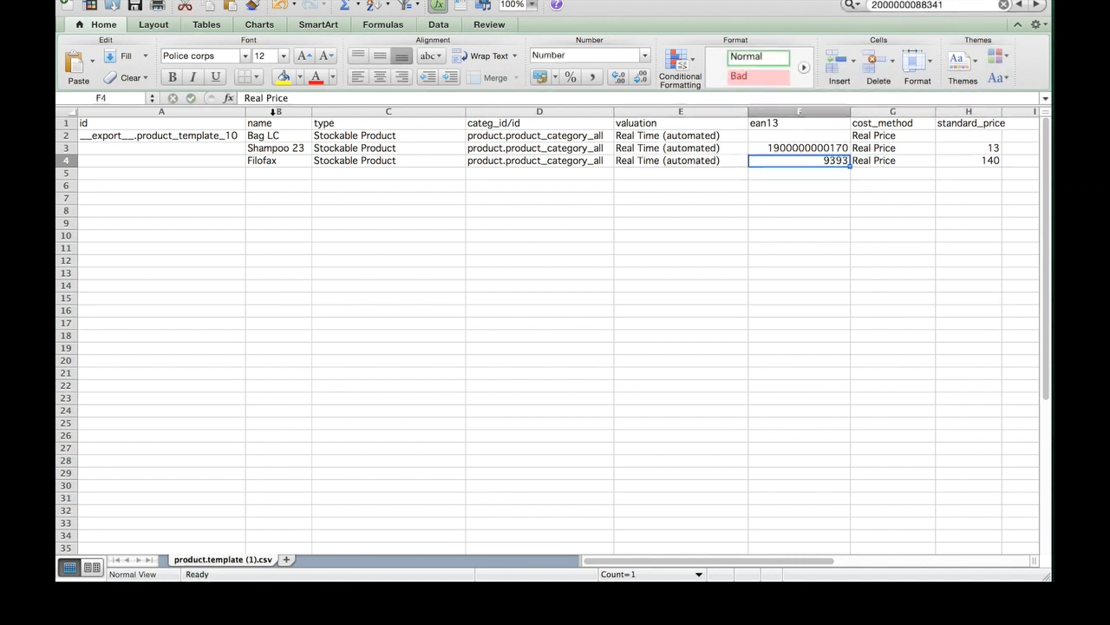
Set Filofax's type to stockable and save the CSV, keeping its current file format.
{"action": "key", "text": "Left"}
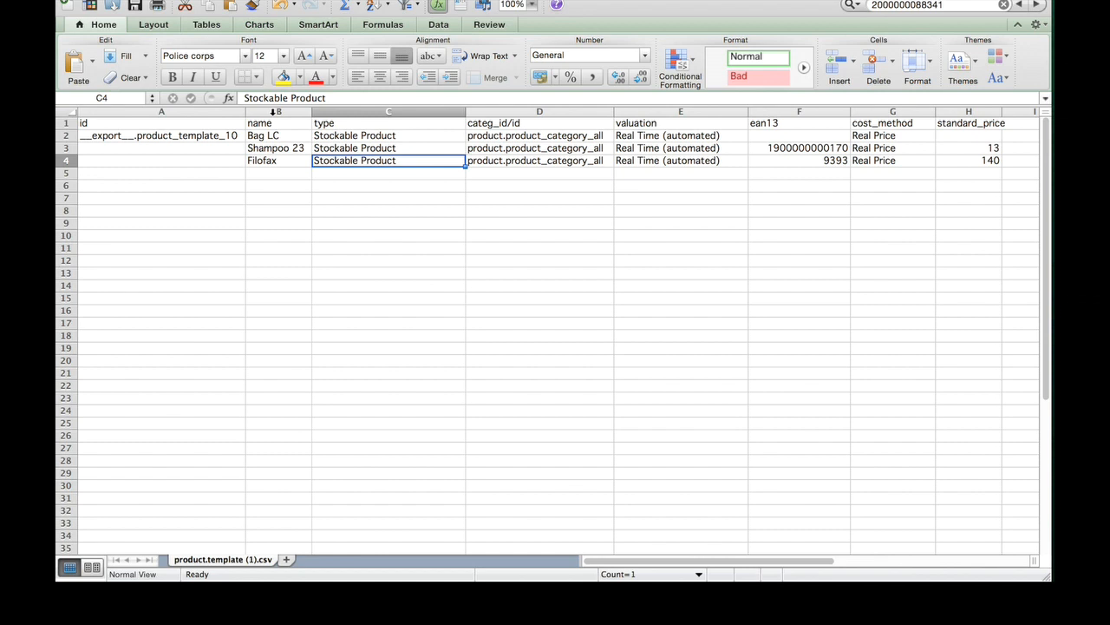
{"action": "type", "text": "s"}
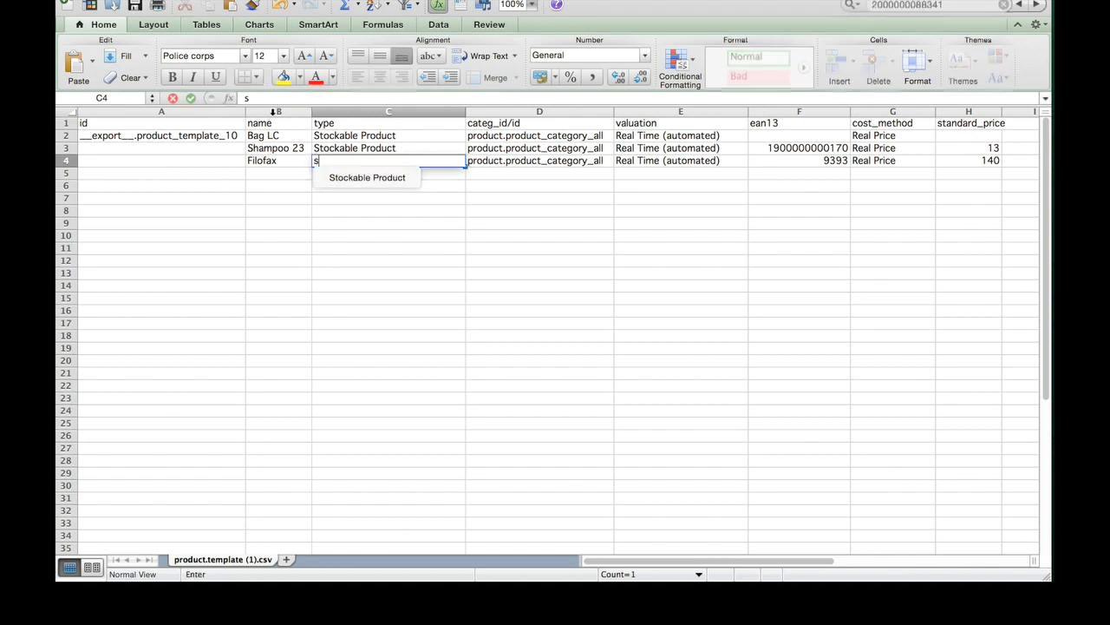
{"action": "type", "text": "tockable"}
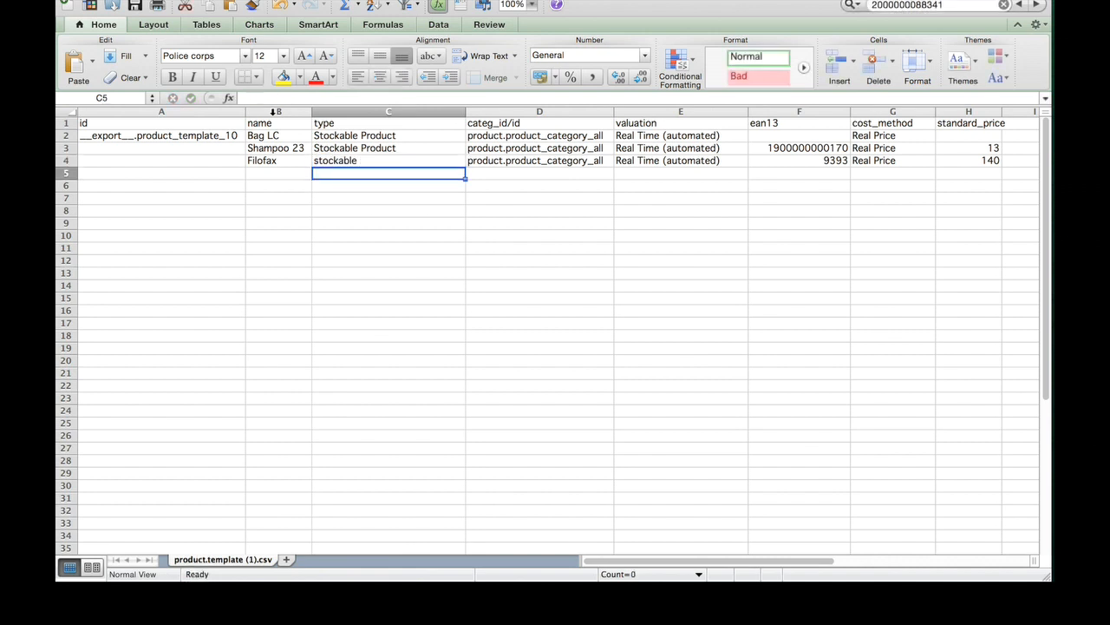
{"action": "key", "text": "Up"}
{"action": "left_click", "coordinate": [135, 5]}
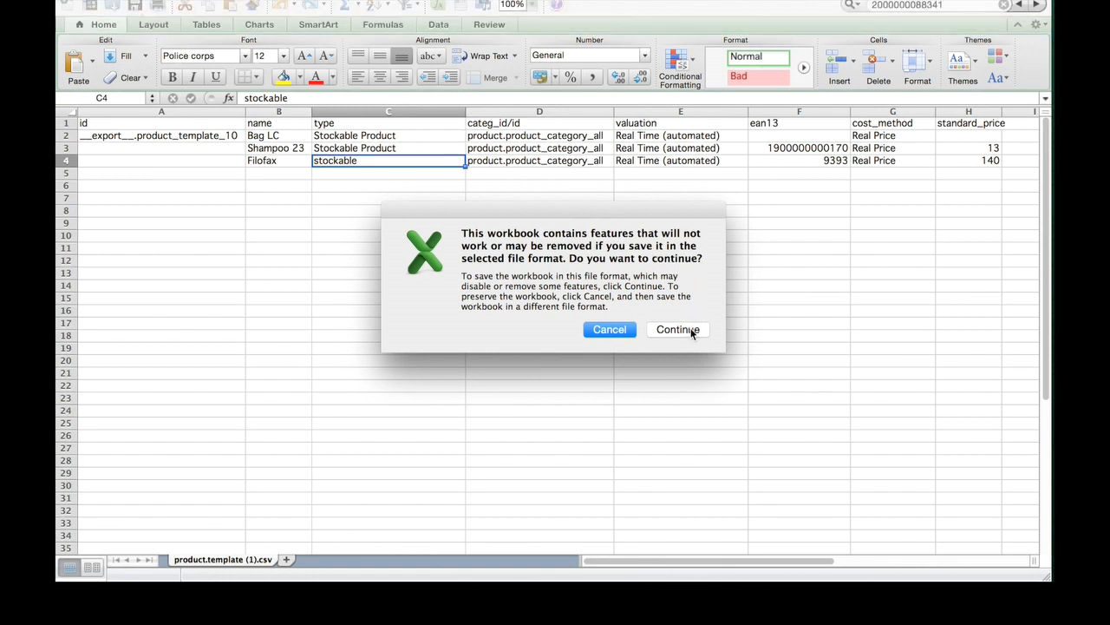
{"action": "left_click", "coordinate": [677, 330]}
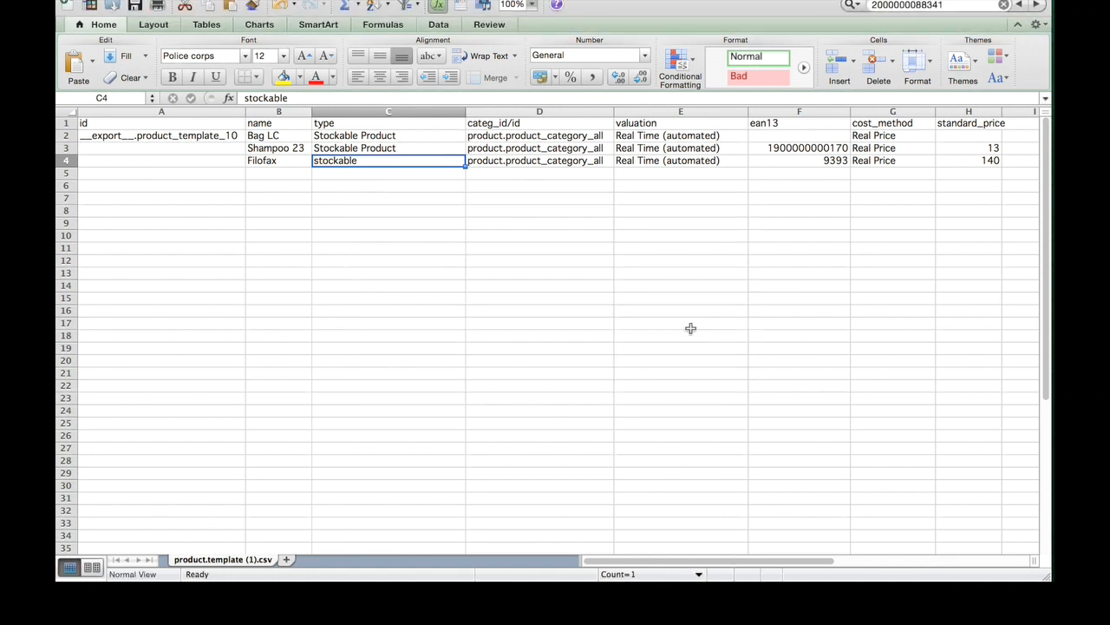
Switch to Odoo, reload product.template (1).csv in the product import and validate the data.
{"action": "key", "text": "super+Tab"}
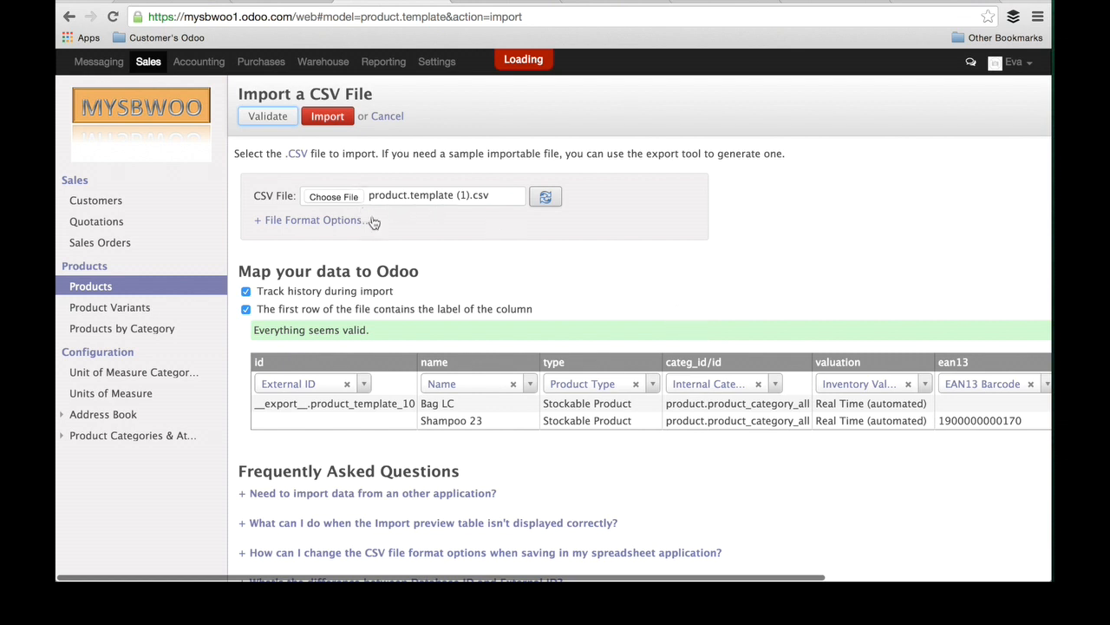
{"action": "left_click", "coordinate": [547, 198]}
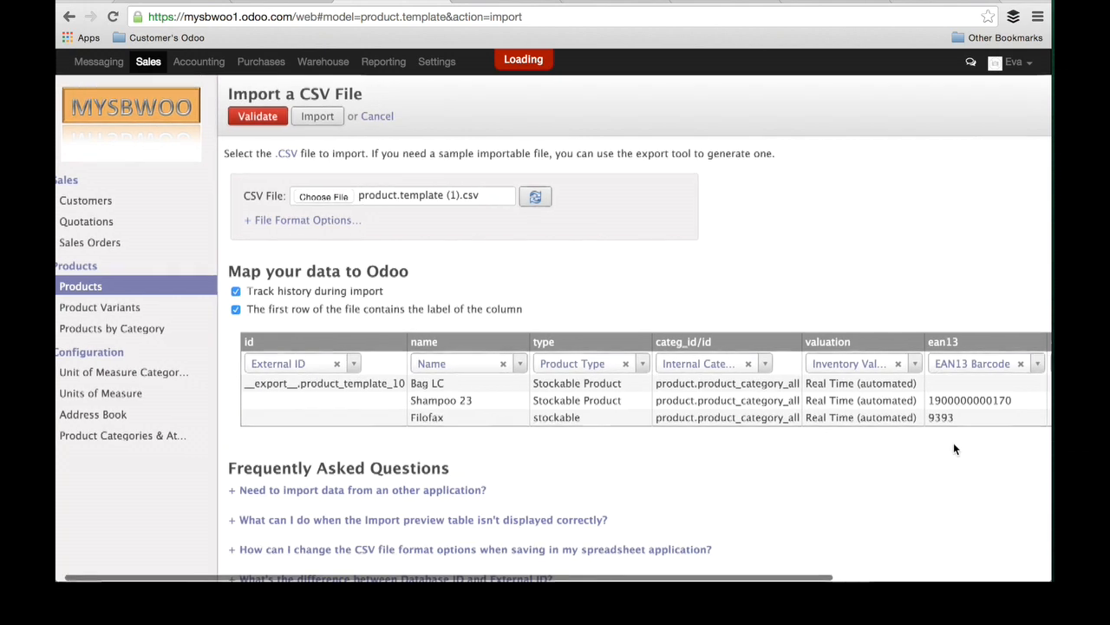
{"action": "scroll", "coordinate": [953, 447], "scroll_direction": "right", "scroll_amount": 6}
{"action": "scroll", "coordinate": [954, 443], "scroll_direction": "left", "scroll_amount": 6}
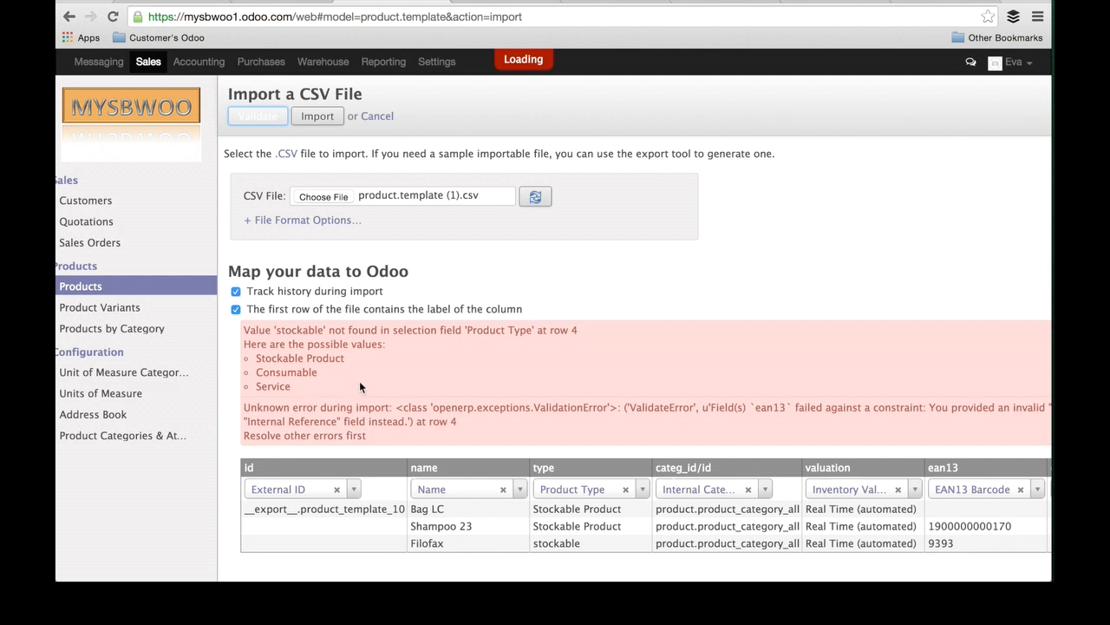
Copy the allowed value Consumable from Odoo's import message into Filofax's type in Excel, and save the CSV in its current format.
{"action": "key", "text": "super+Tab"}
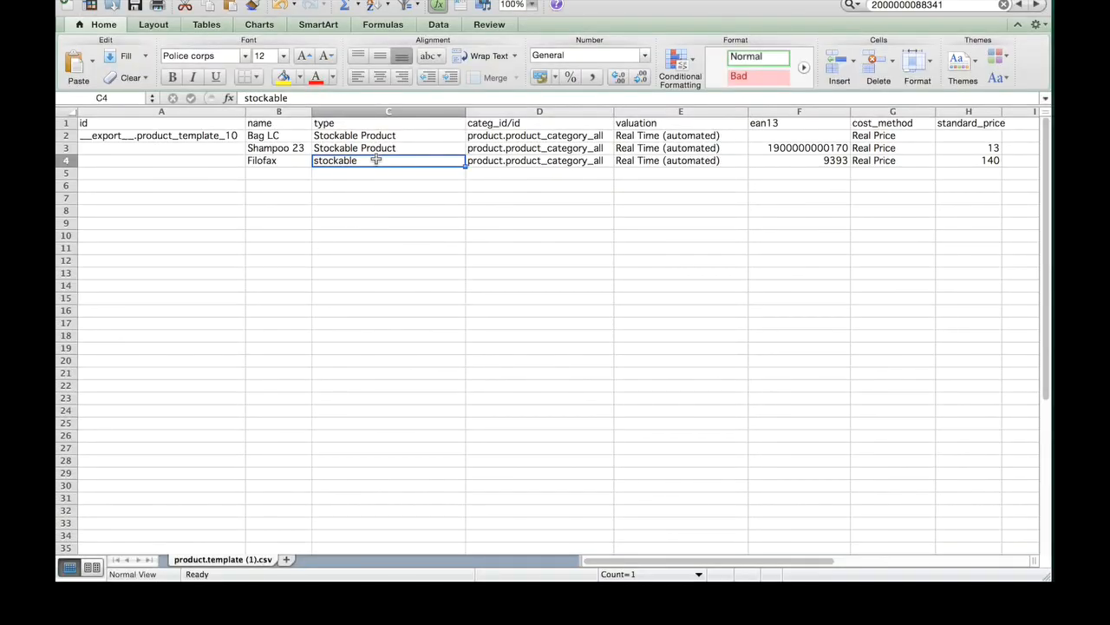
{"action": "key", "text": "super+Tab"}
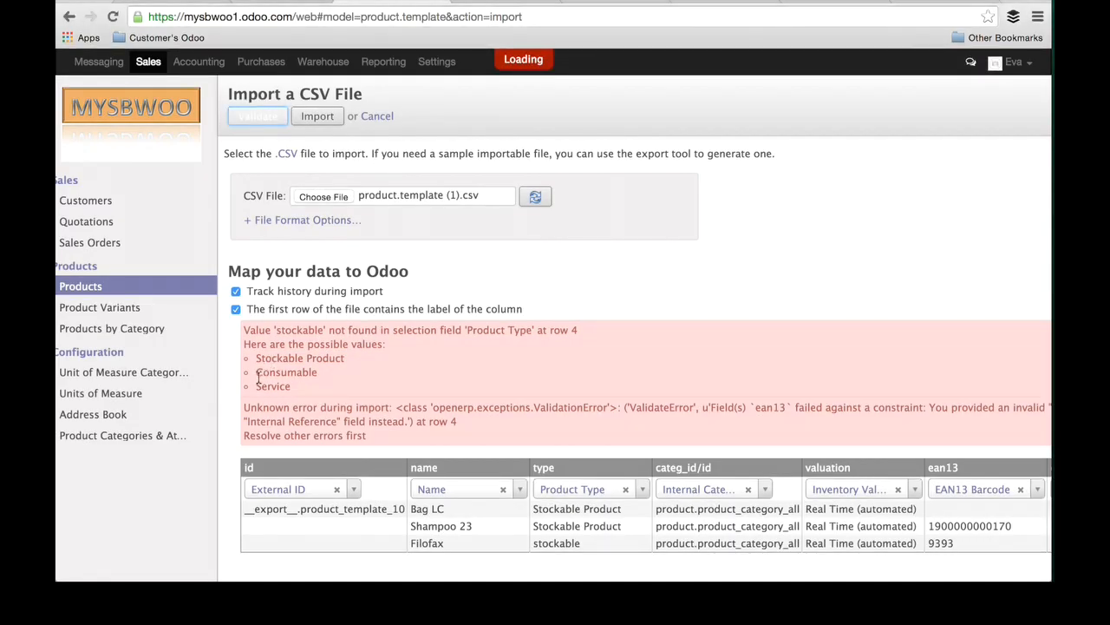
{"action": "left_click_drag", "start_coordinate": [256, 372], "coordinate": [319, 371]}
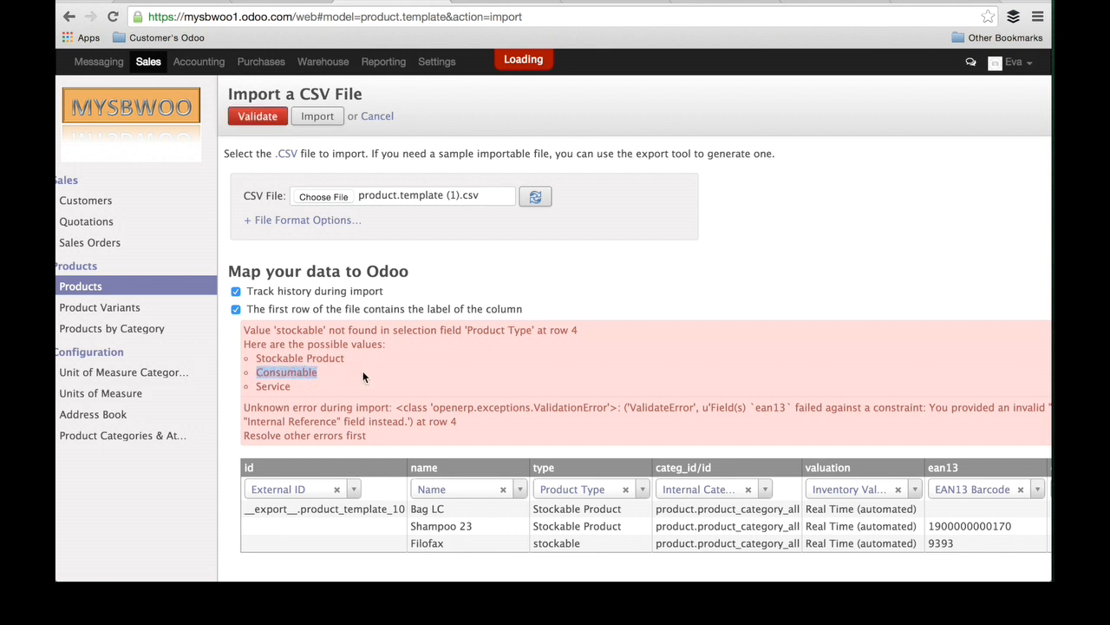
{"action": "key", "text": "super+Tab"}
{"action": "key", "text": "super+v"}
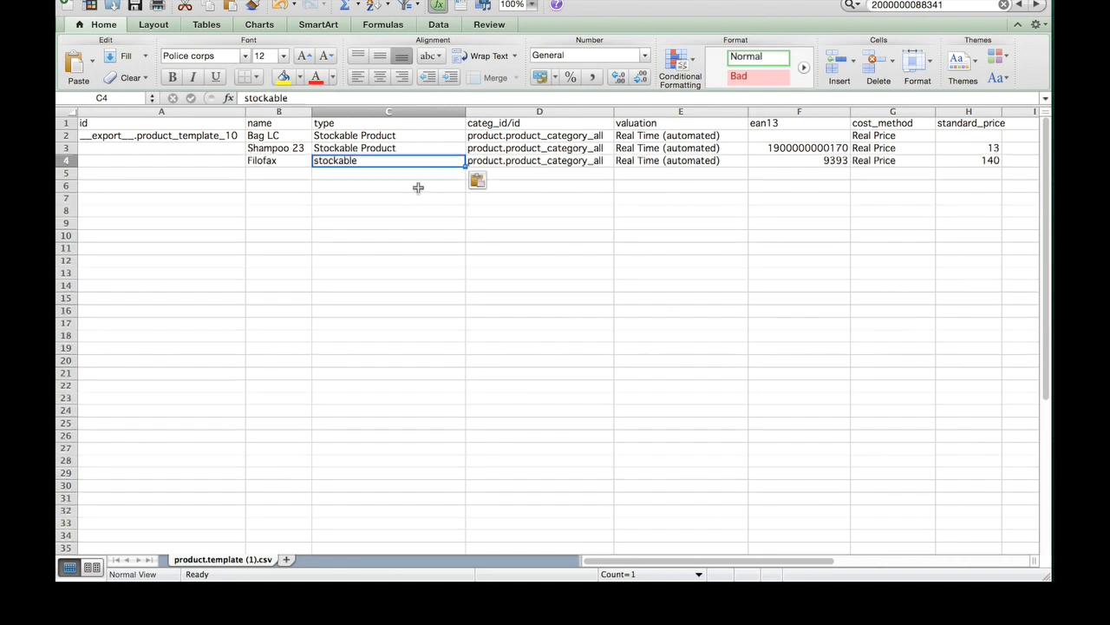
{"action": "left_click", "coordinate": [139, 4]}
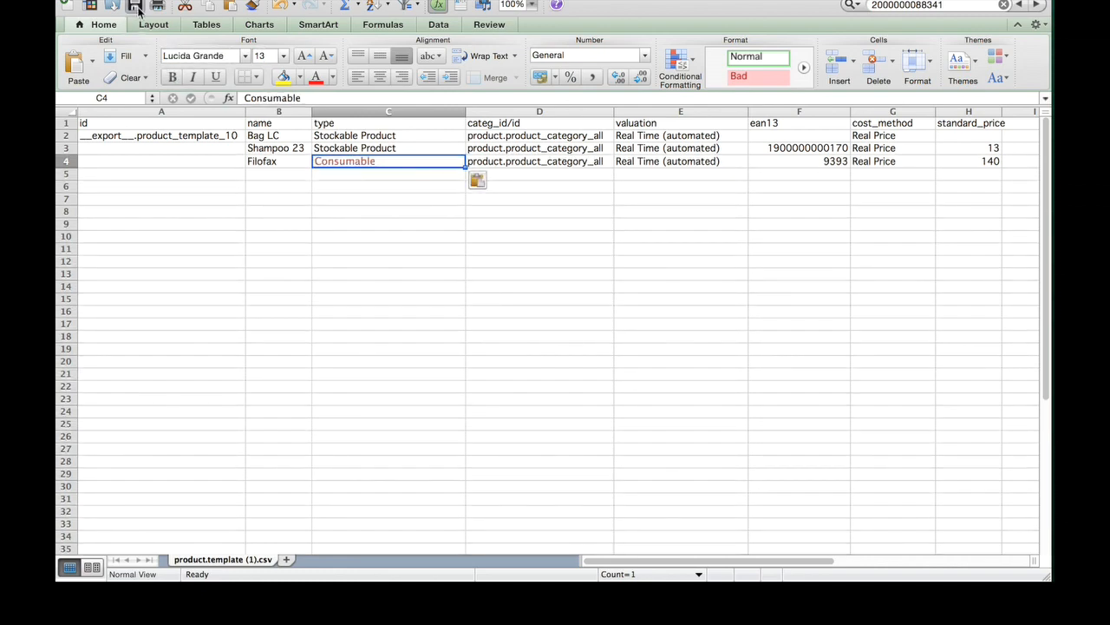
{"action": "left_click", "coordinate": [685, 330]}
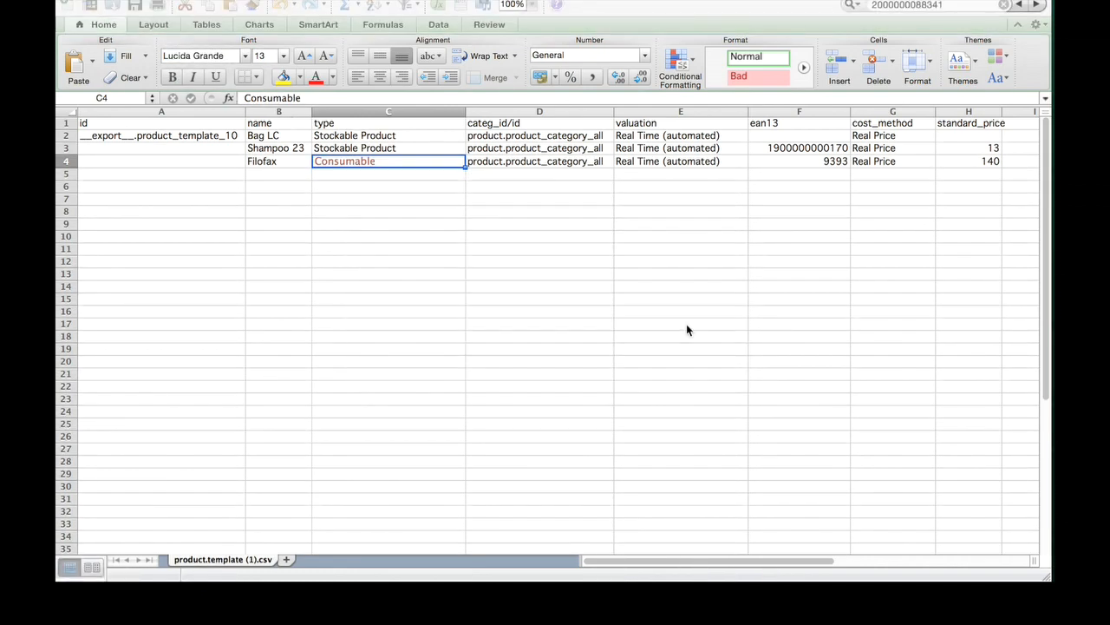
Switch back to Odoo and validate the reloaded CSV with Filofax's corrected product type.
{"action": "key", "text": "super+Tab"}
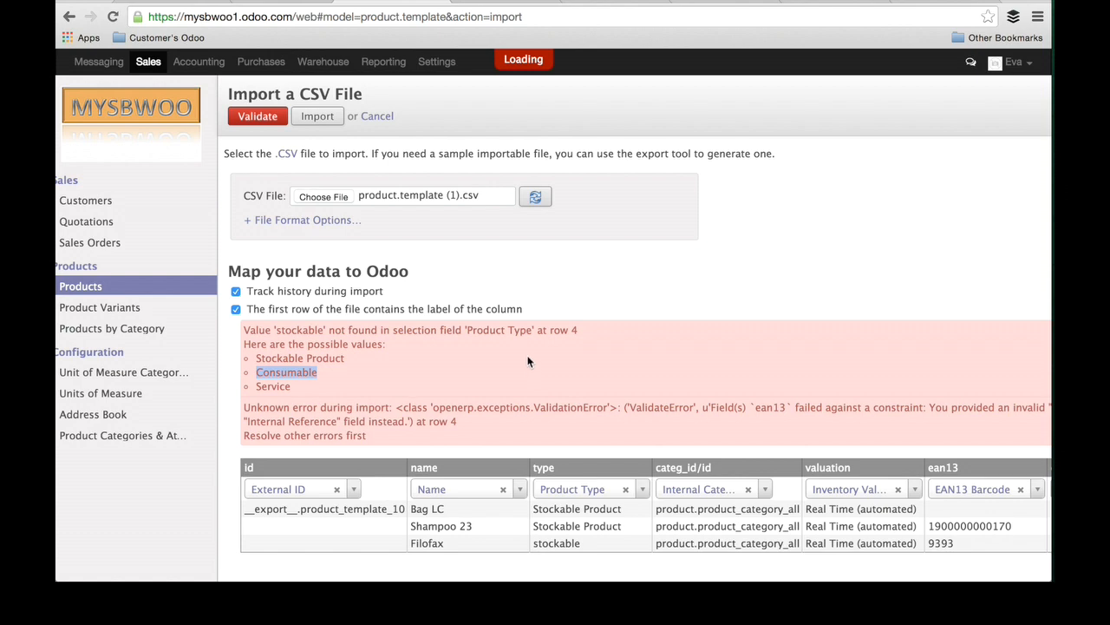
{"action": "left_click", "coordinate": [537, 200]}
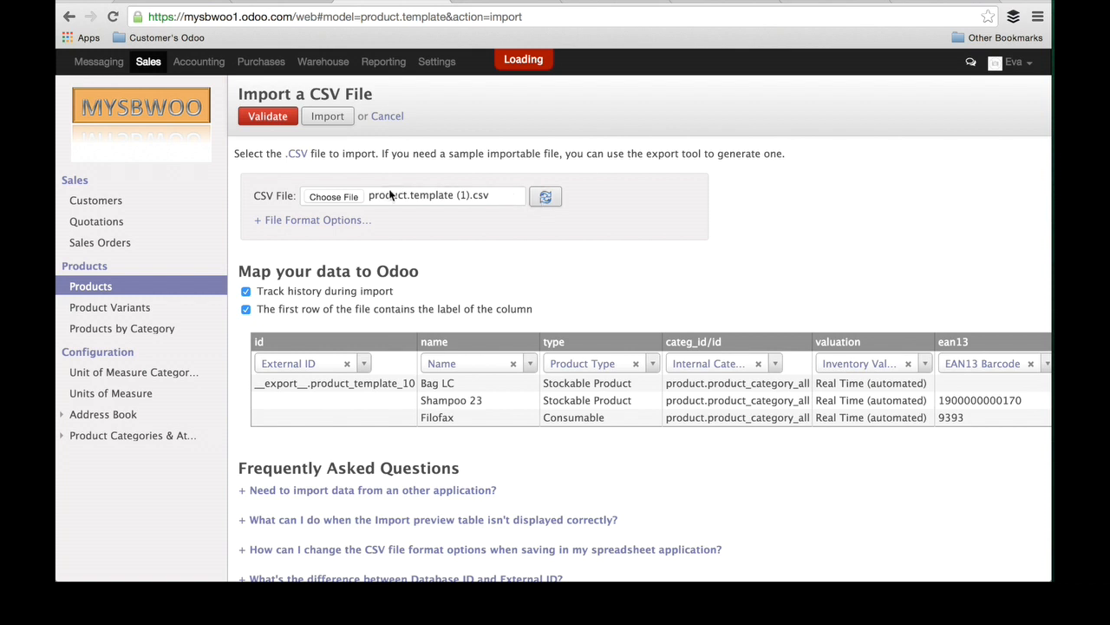
{"action": "left_click", "coordinate": [269, 122]}
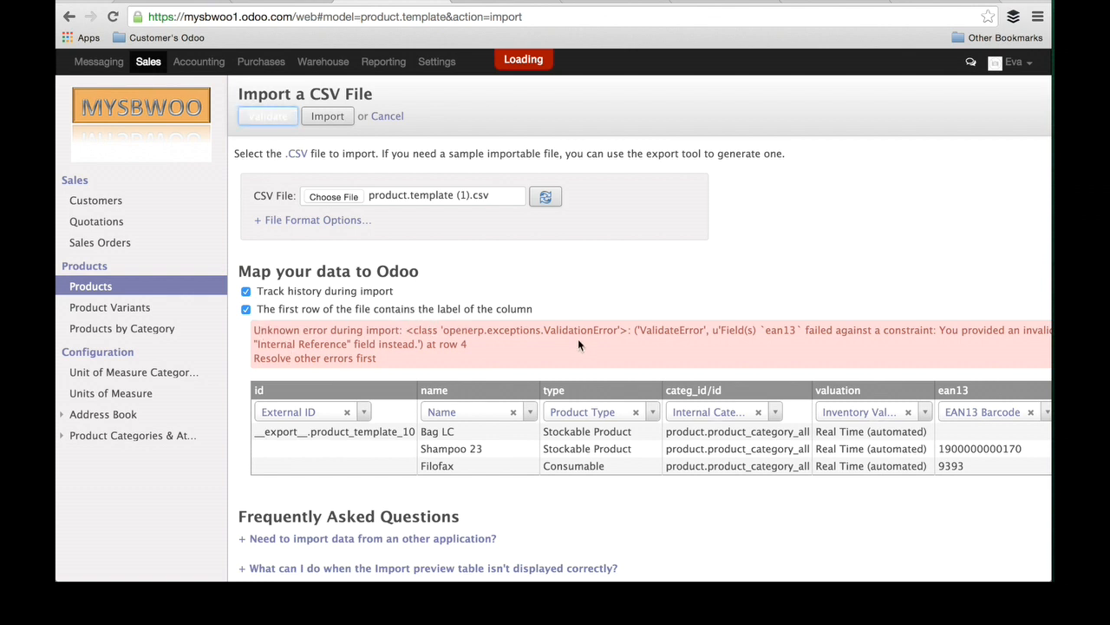
Examine the validation error for row 4 and compare it with the ean13 column of the preview table.
{"action": "scroll", "coordinate": [578, 344], "scroll_direction": "right", "scroll_amount": 4}
{"action": "scroll", "coordinate": [578, 344], "scroll_direction": "down", "scroll_amount": 1}
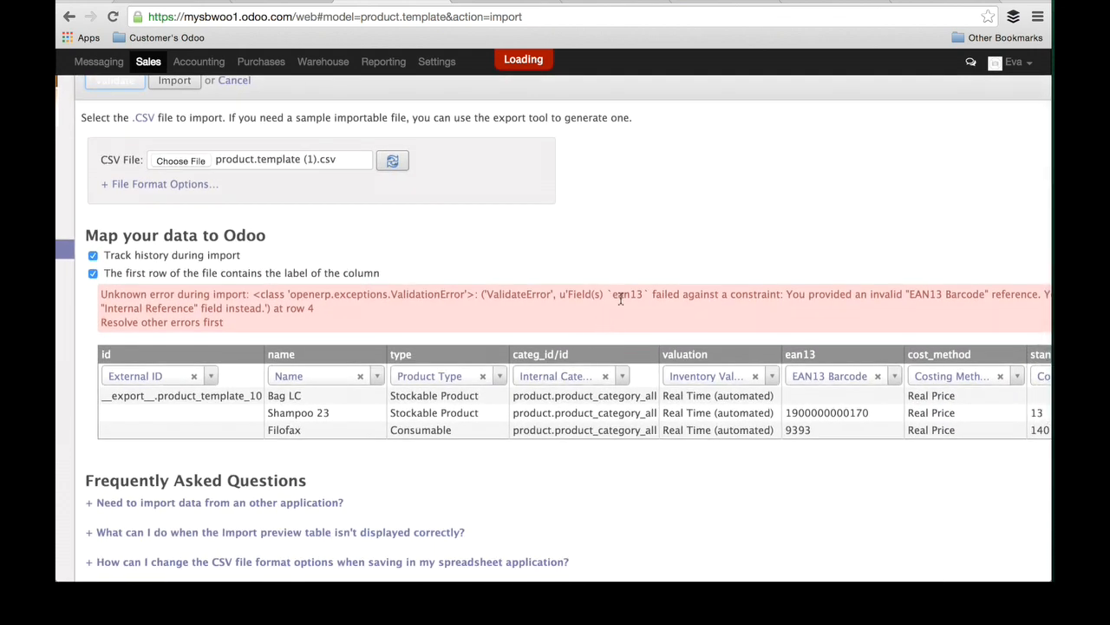
{"action": "left_click_drag", "start_coordinate": [610, 297], "coordinate": [774, 295]}
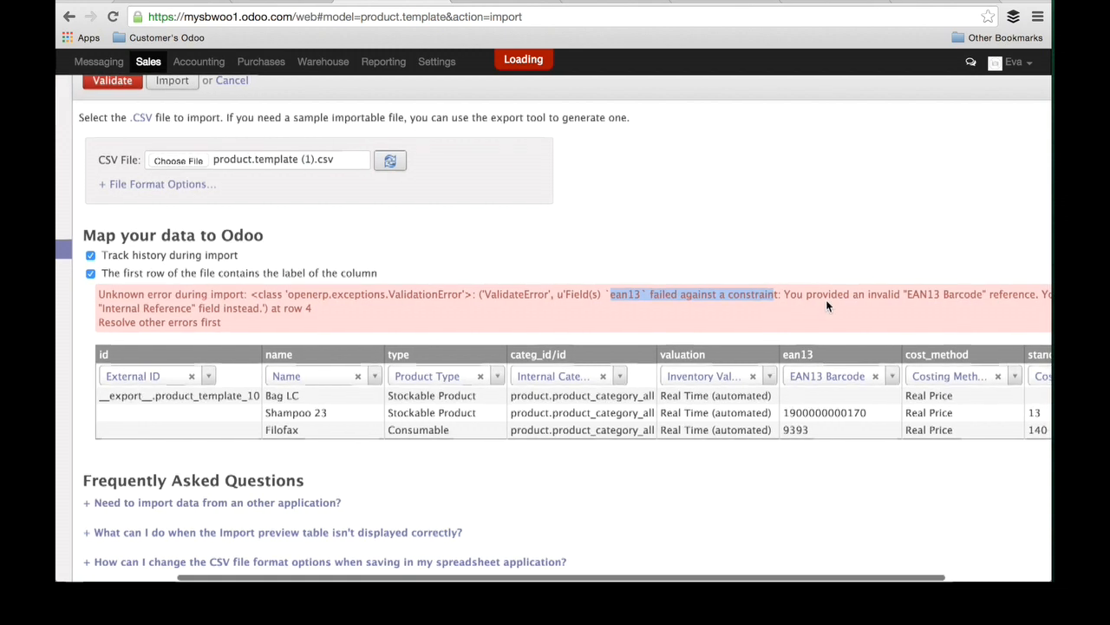
{"action": "scroll", "coordinate": [826, 299], "scroll_direction": "right", "scroll_amount": 2}
{"action": "scroll", "coordinate": [825, 299], "scroll_direction": "down", "scroll_amount": 1}
{"action": "scroll", "coordinate": [826, 299], "scroll_direction": "right", "scroll_amount": 3}
{"action": "scroll", "coordinate": [802, 302], "scroll_direction": "up", "scroll_amount": 1}
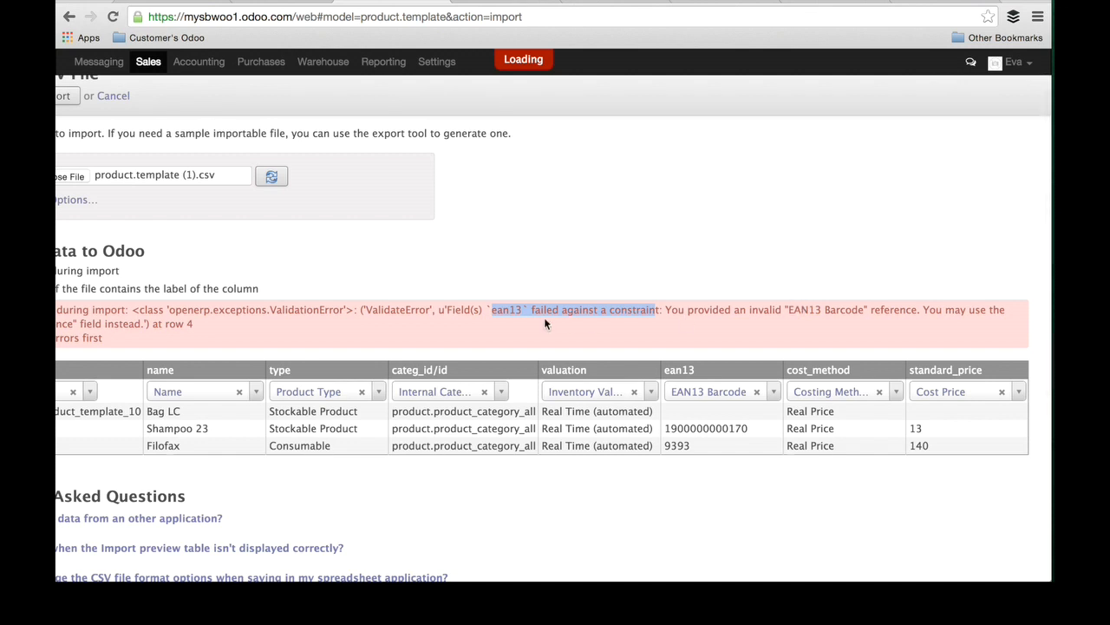
{"action": "scroll", "coordinate": [500, 330], "scroll_direction": "left", "scroll_amount": 1}
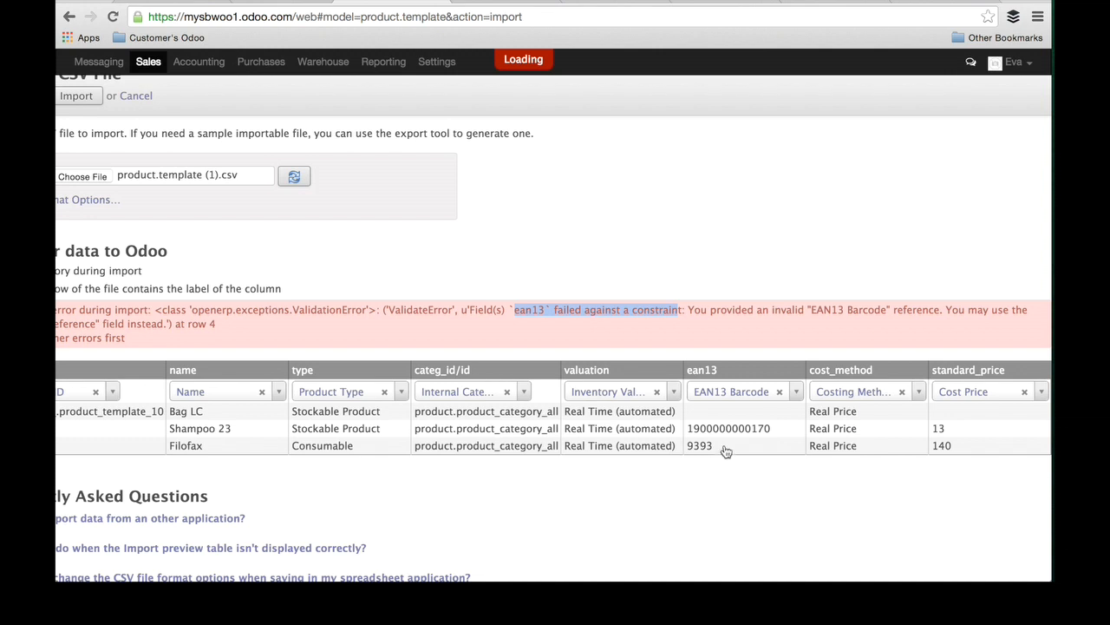
Switch to Excel, clear Filofax's ean13 value and save the CSV in its current format.
{"action": "key", "text": "super+Tab"}
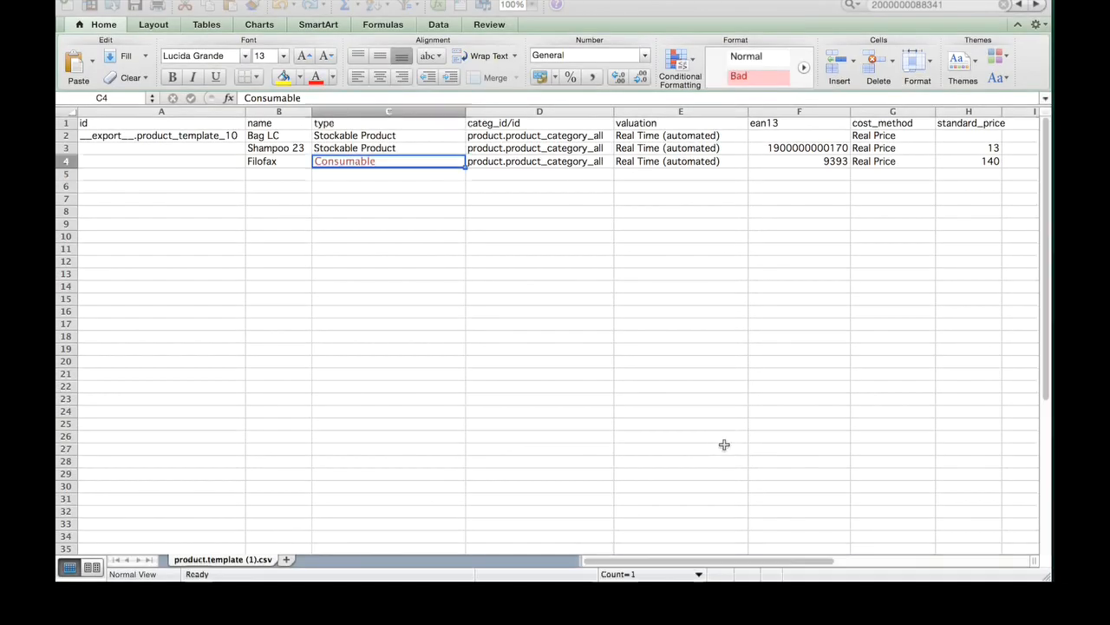
{"action": "left_click", "coordinate": [825, 160]}
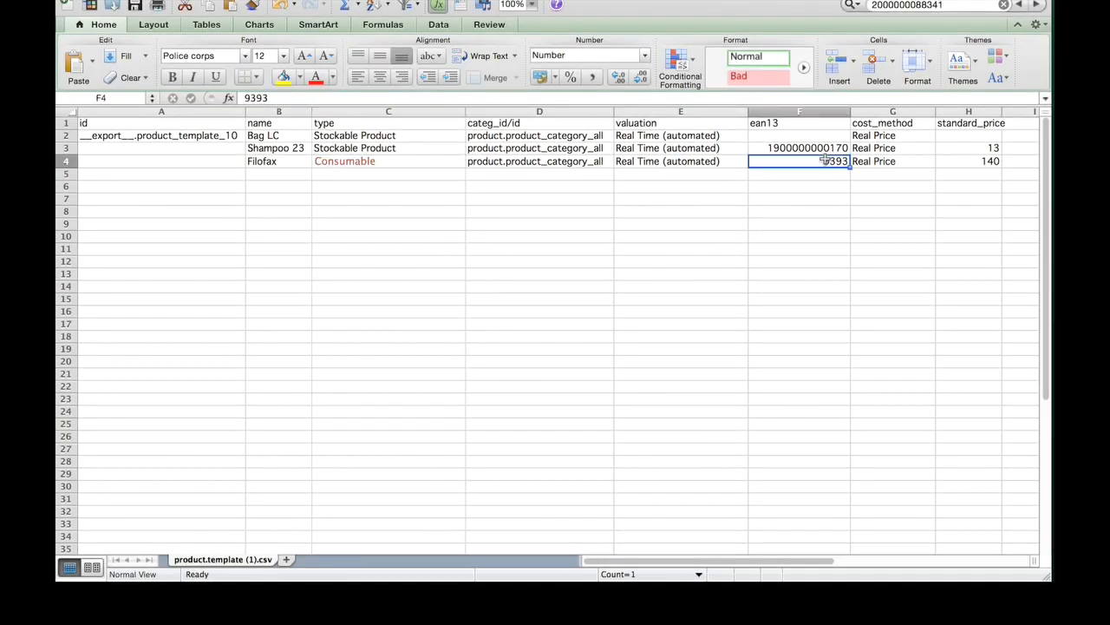
{"action": "key", "text": "BackSpace"}
{"action": "key", "text": "Return"}
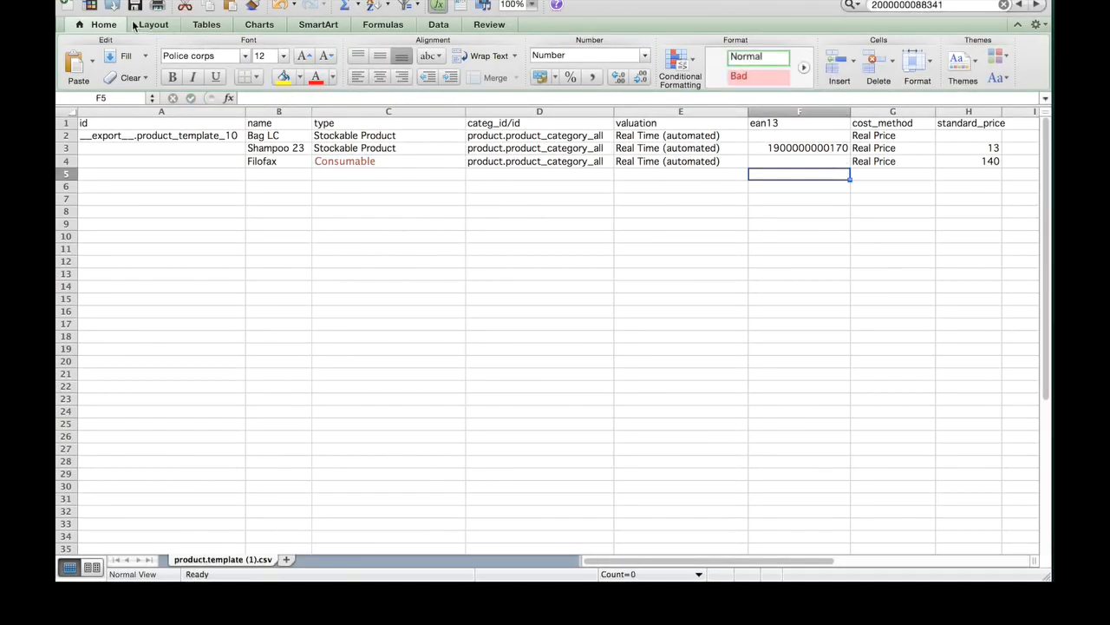
{"action": "left_click", "coordinate": [134, 6]}
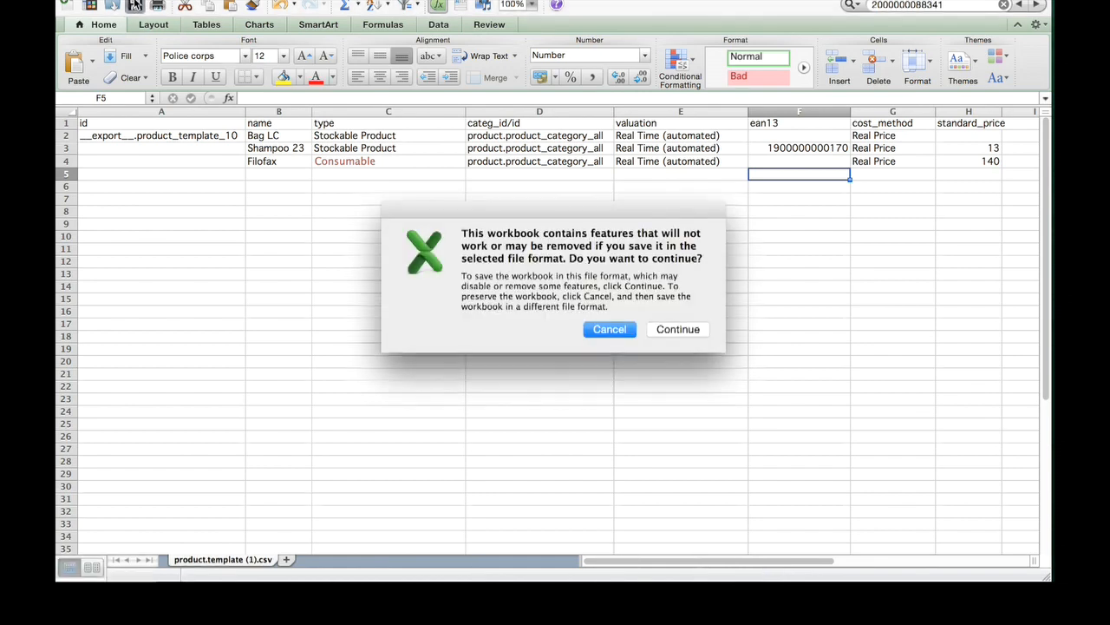
{"action": "left_click", "coordinate": [685, 330]}
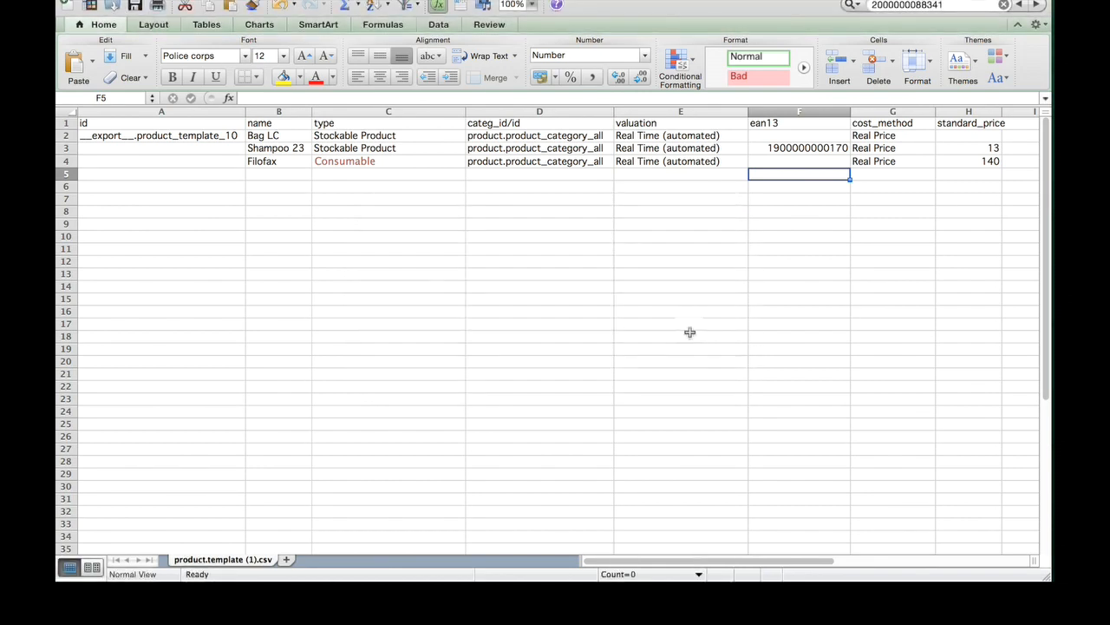
Switch to Odoo, then validate and import the reloaded product.template (1).csv.
{"action": "key", "text": "super+Tab"}
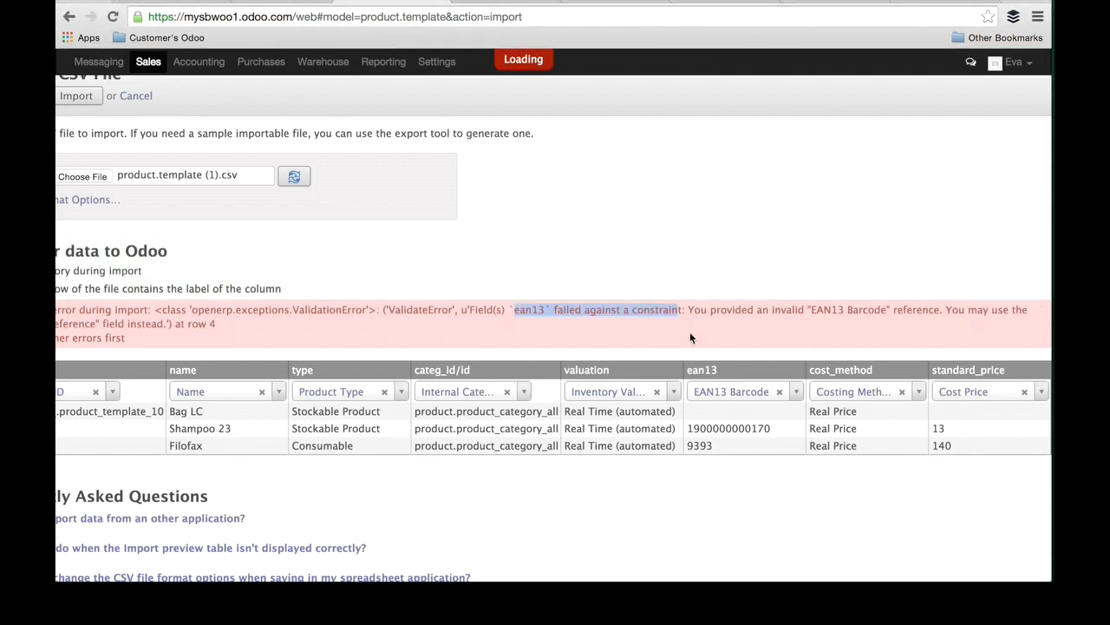
{"action": "scroll", "coordinate": [390, 295], "scroll_direction": "left", "scroll_amount": 5}
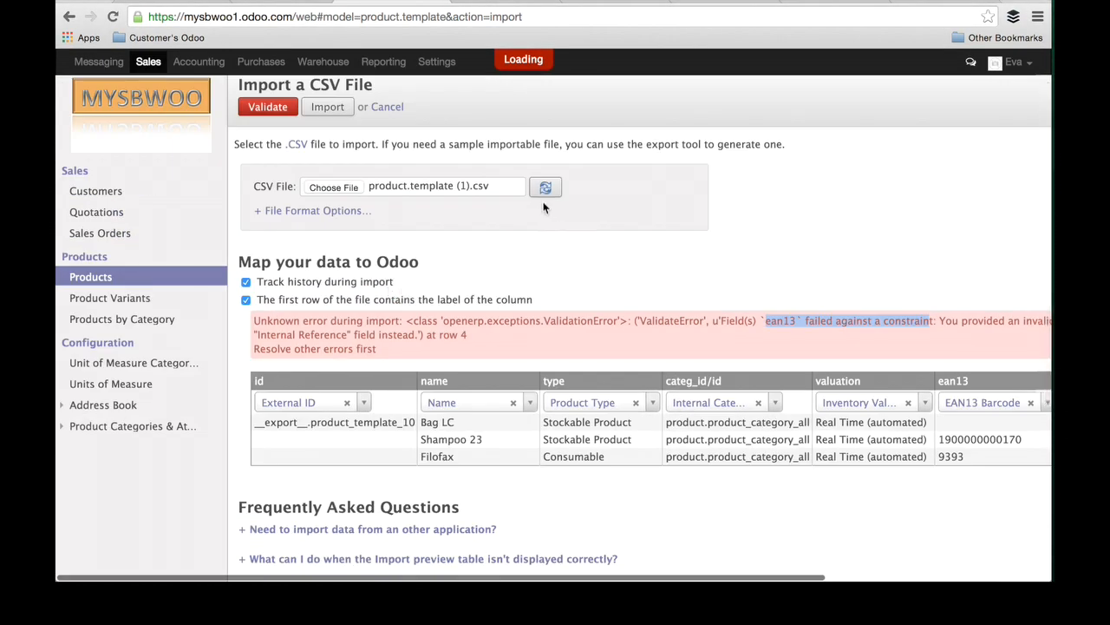
{"action": "left_click", "coordinate": [548, 190]}
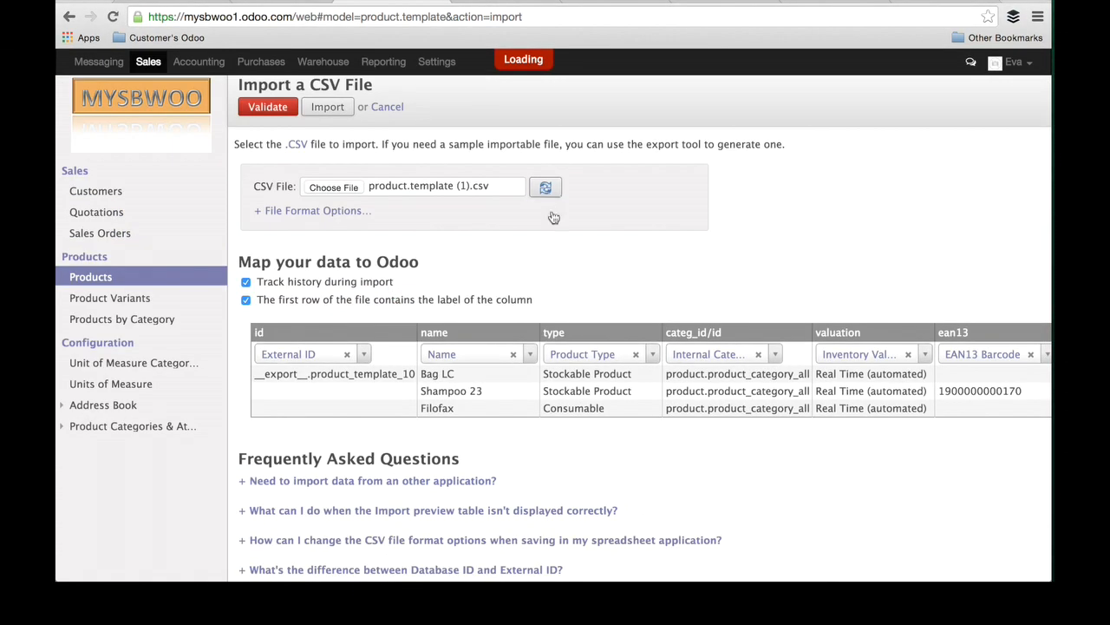
{"action": "left_click", "coordinate": [266, 112]}
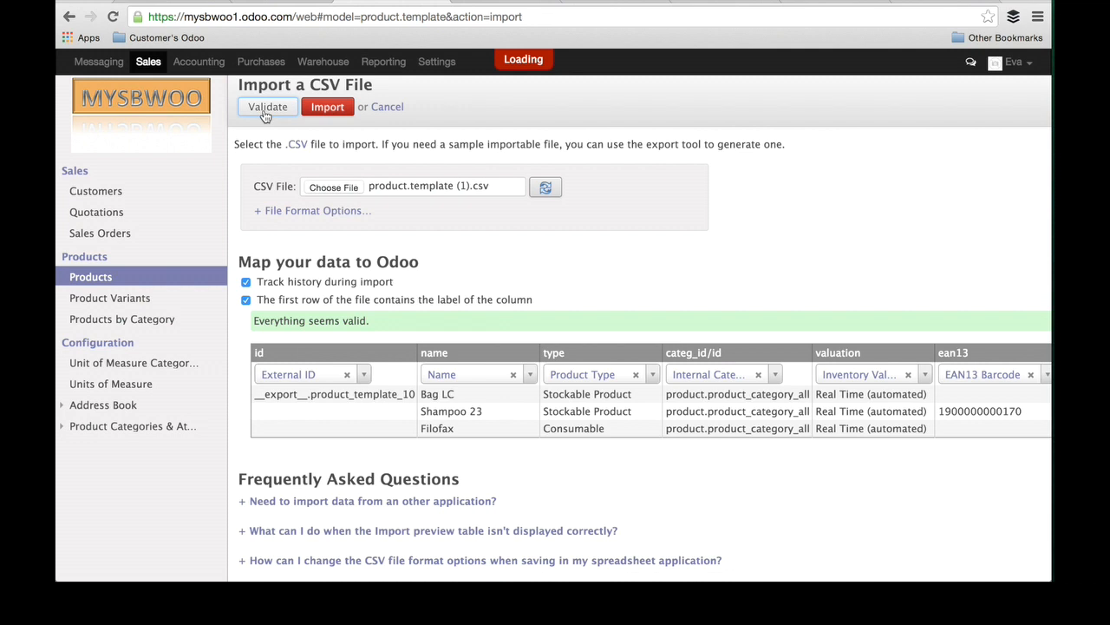
{"action": "left_click", "coordinate": [334, 109]}
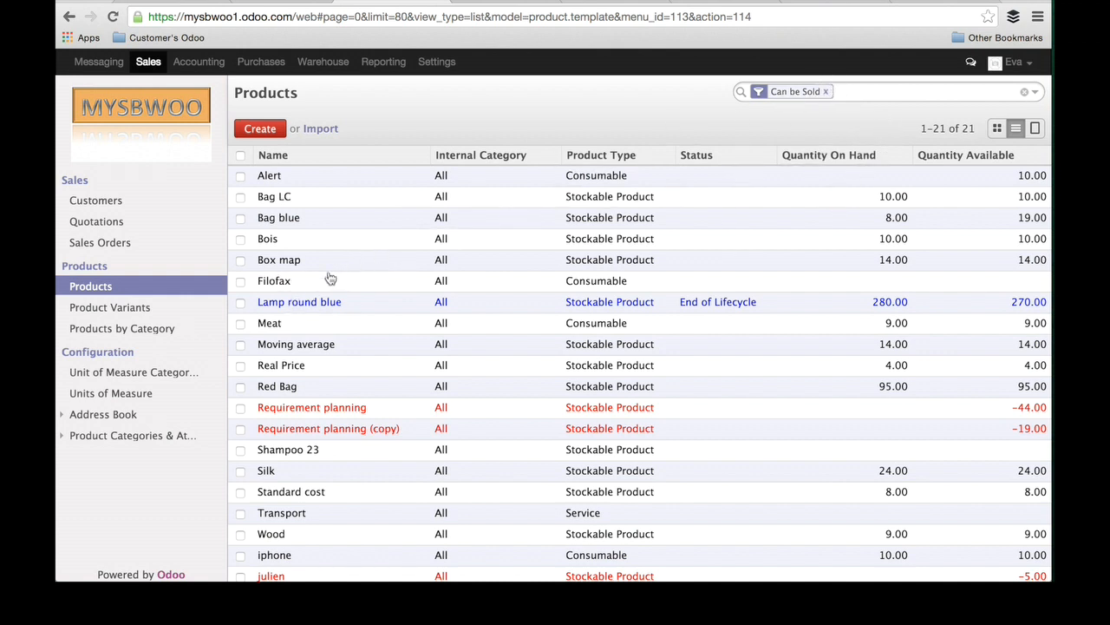
Review the imported Filofax product's general information, procurement and accounting details, and return to the product list to check its type.
{"action": "left_click", "coordinate": [289, 286]}
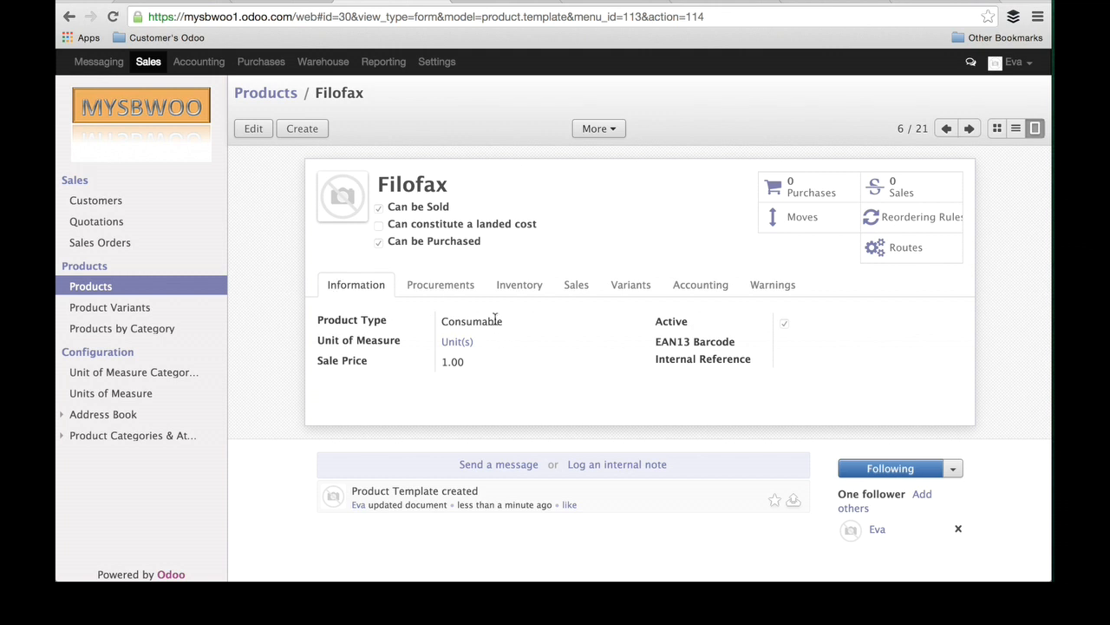
{"action": "left_click", "coordinate": [447, 289]}
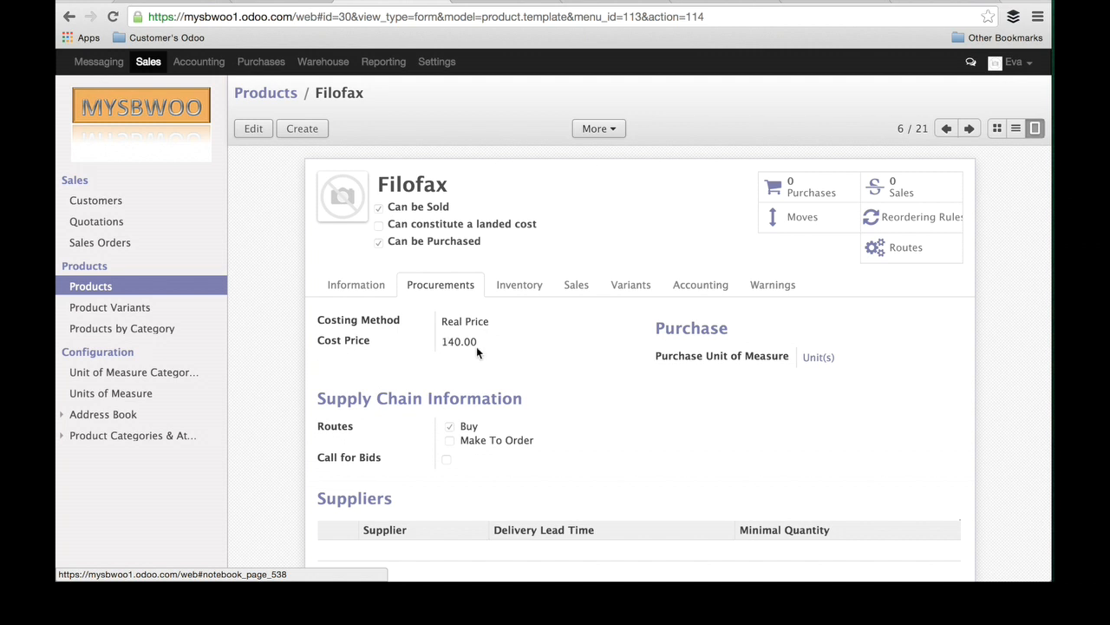
{"action": "left_click", "coordinate": [707, 283]}
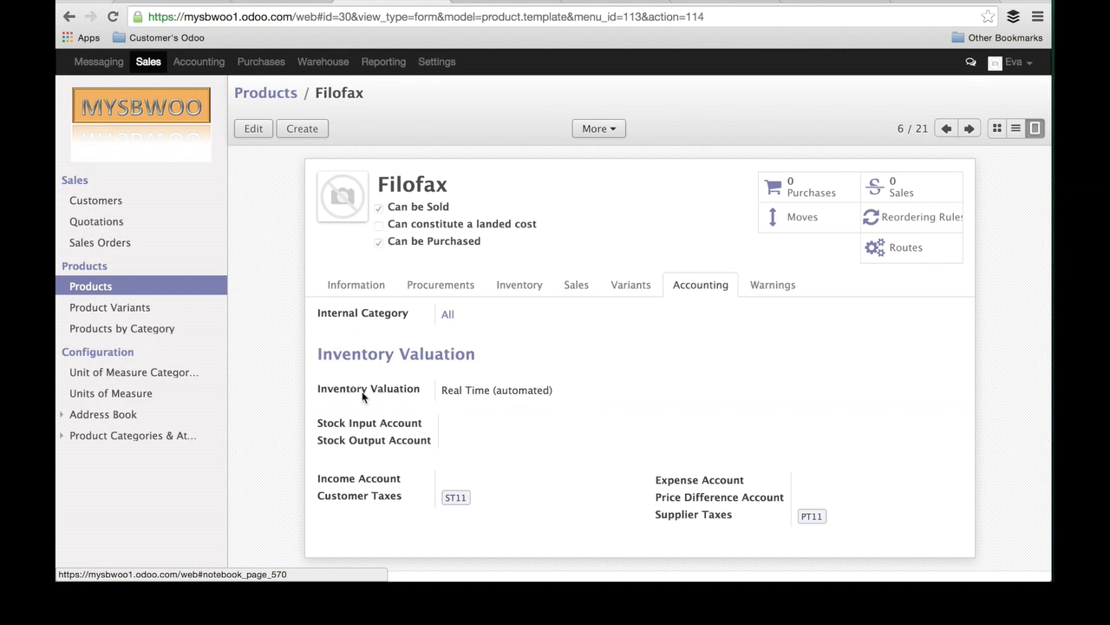
{"action": "left_click", "coordinate": [355, 287]}
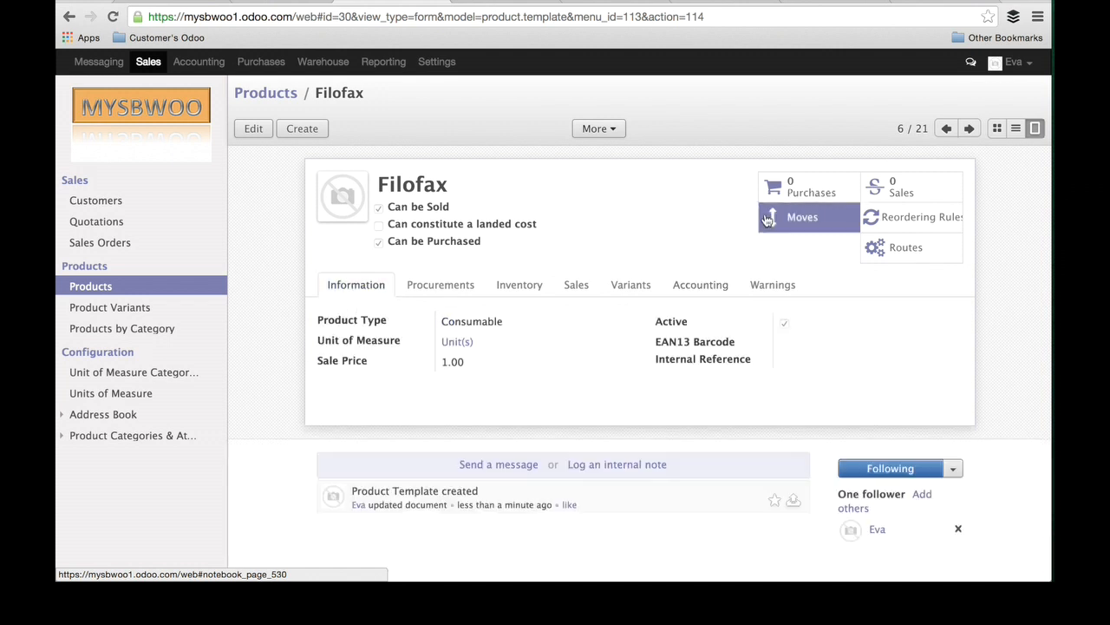
{"action": "left_click", "coordinate": [1015, 129]}
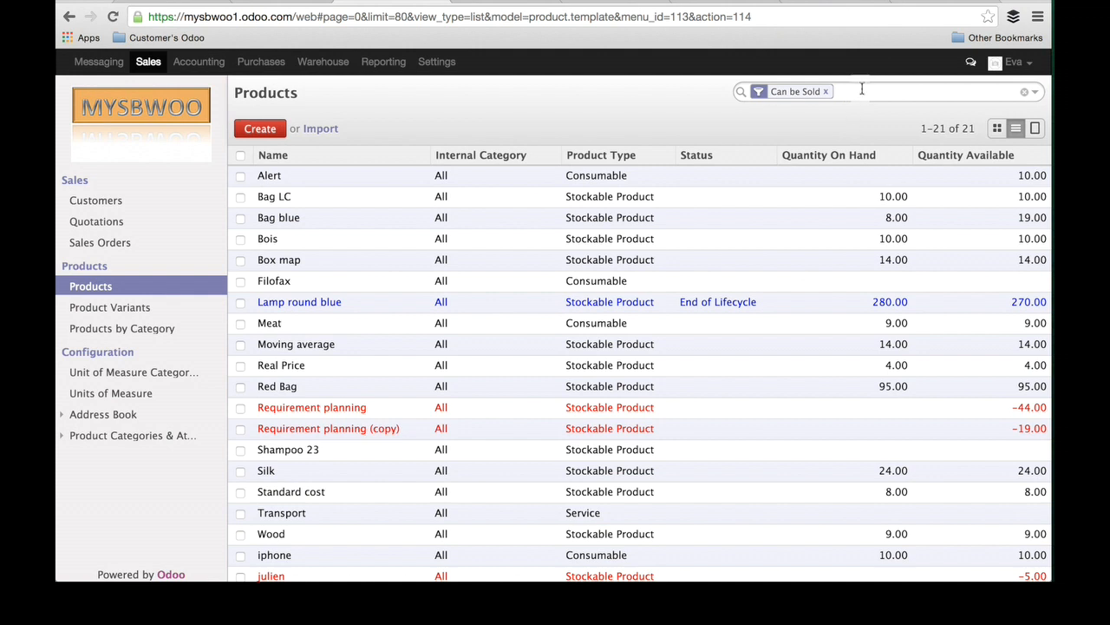
{"action": "mouse_move", "coordinate": [613, 286]}
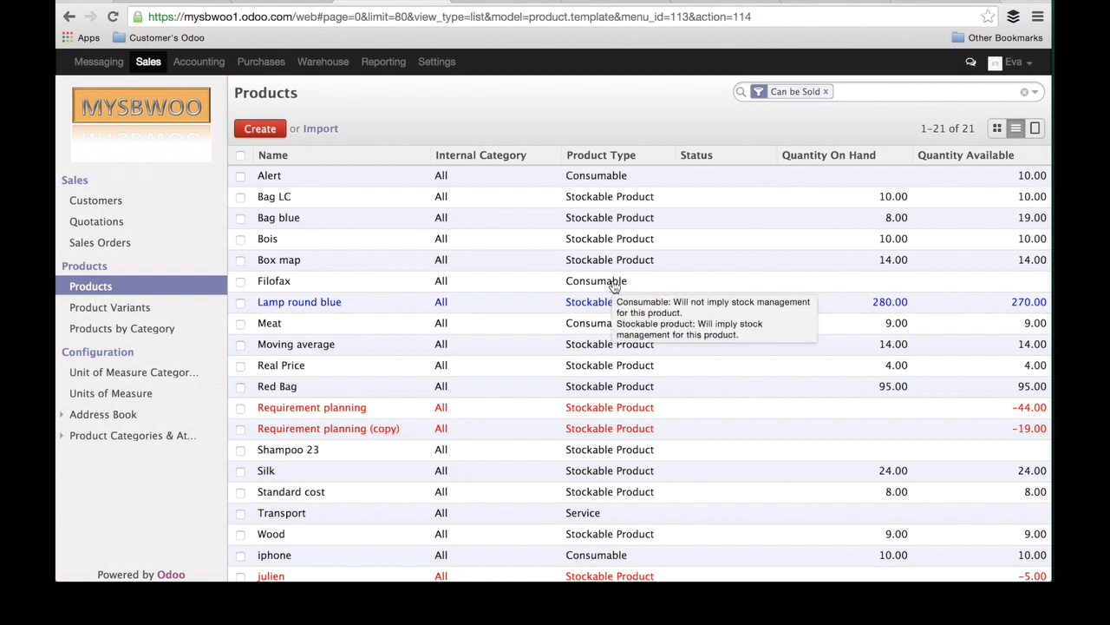